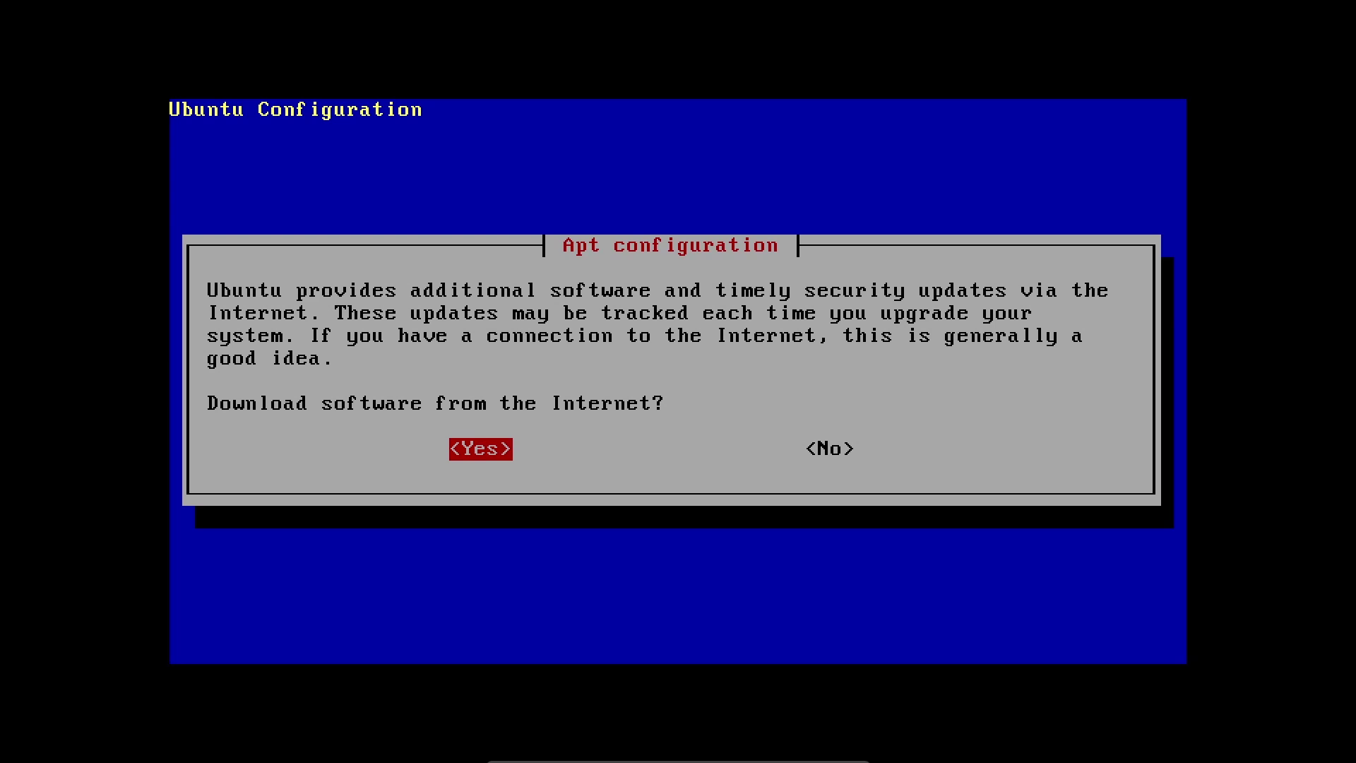
Decline downloading software from the Internet in the Apt configuration prompt
{"action": "key", "text": "Tab"}
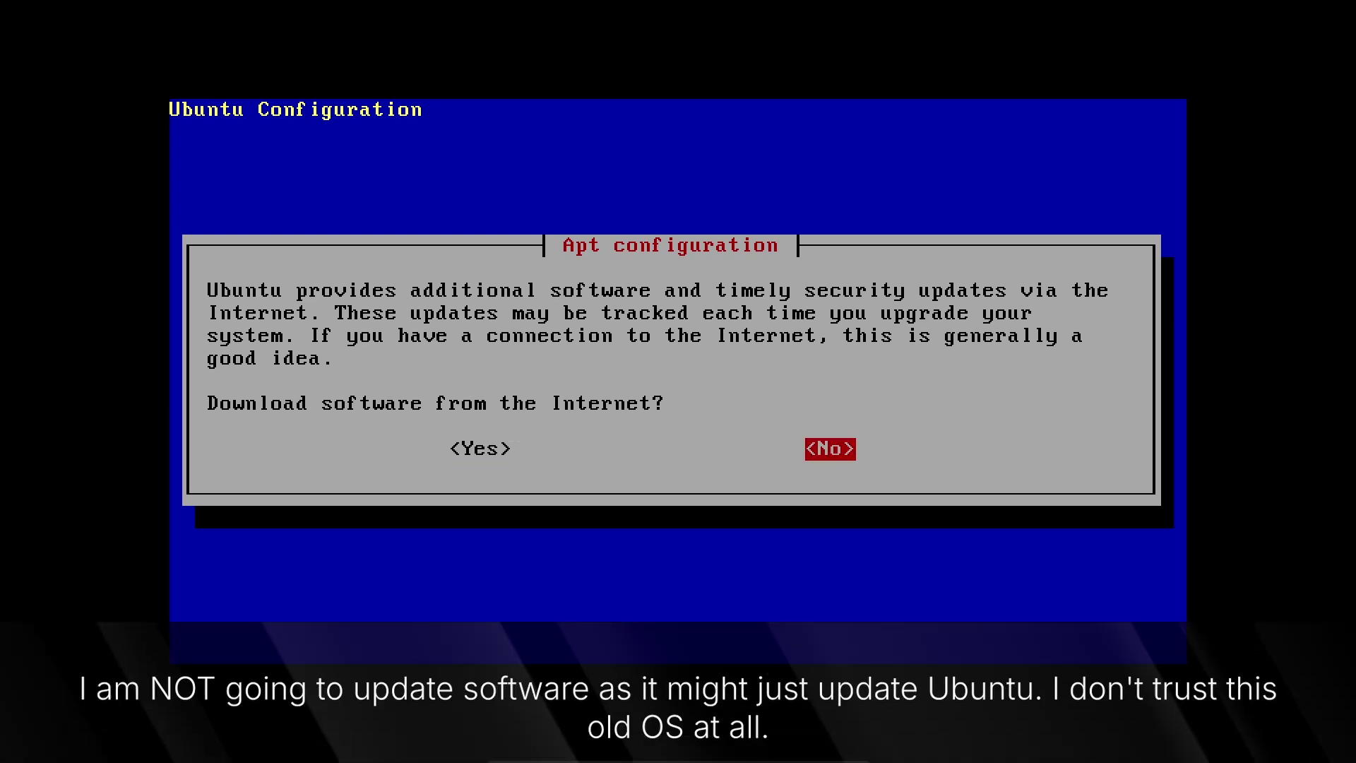
{"action": "key", "text": "Tab"}
{"action": "key", "text": "Tab"}
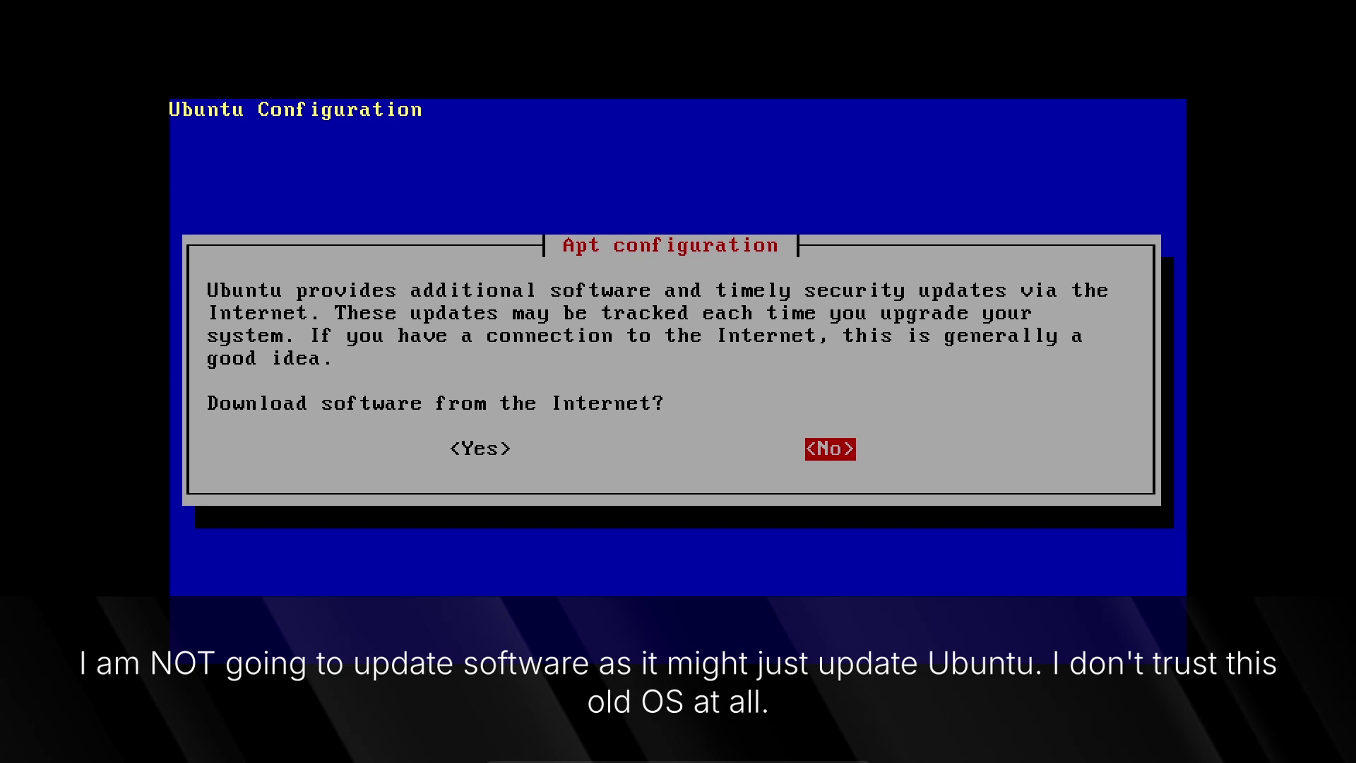
{"action": "key", "text": "Return"}
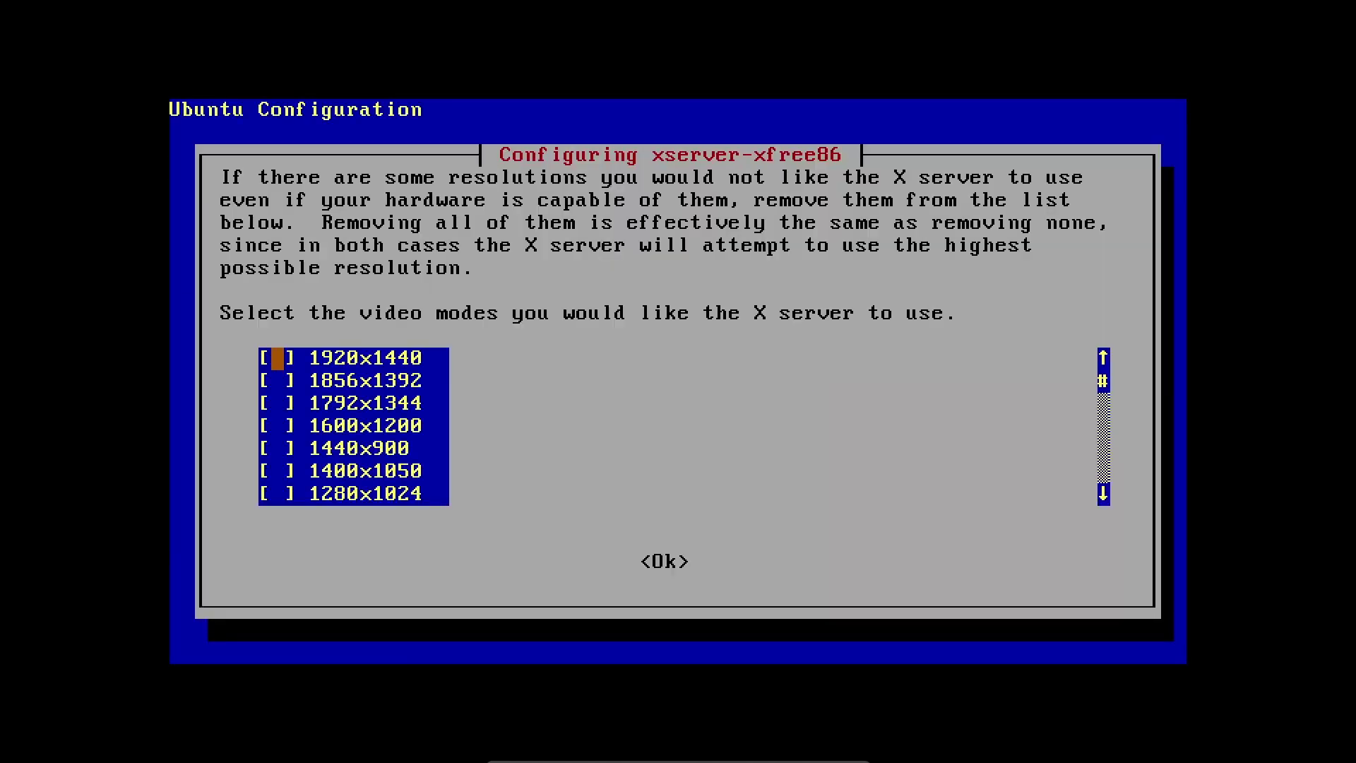
Review the video-mode list and accept it with 1024x768, 800x600 and 640x480 kept checked
{"action": "key", "text": "Down"}
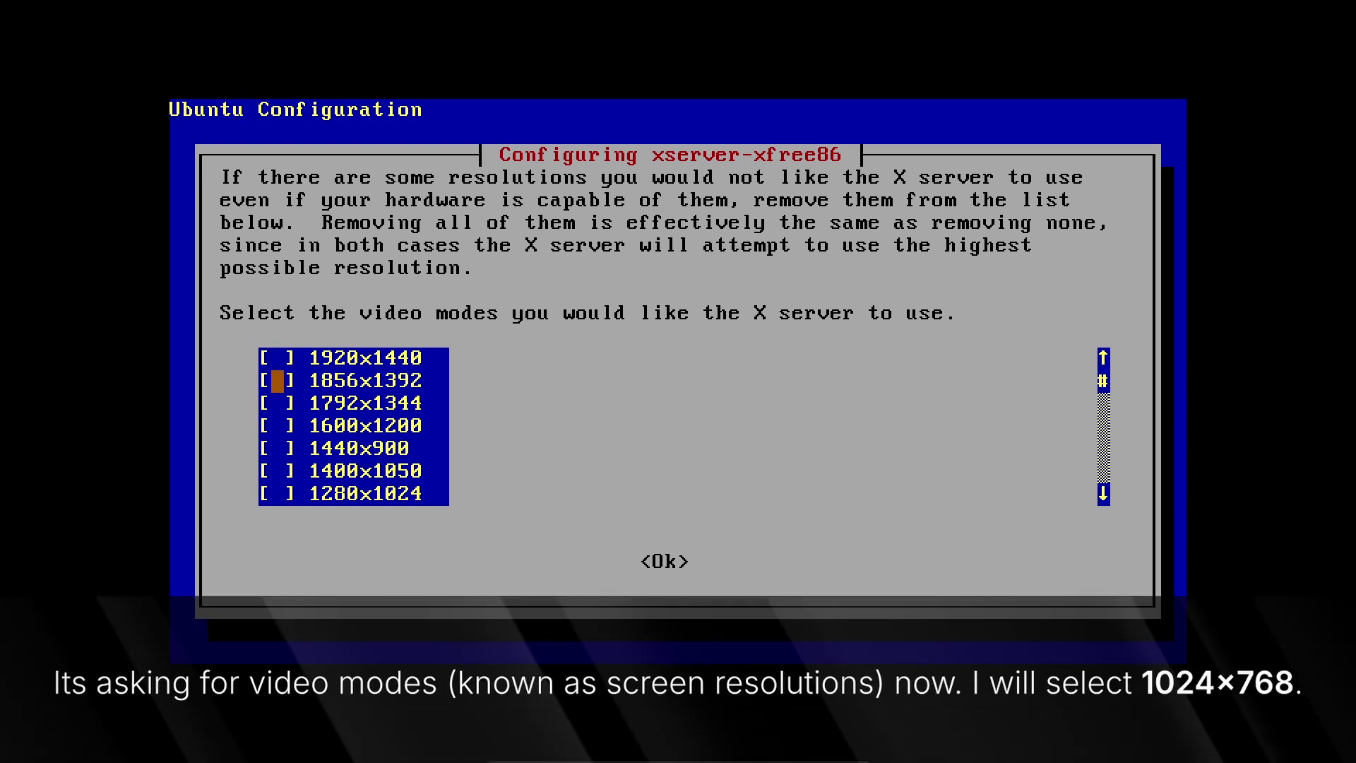
{"action": "key", "text": "Up"}
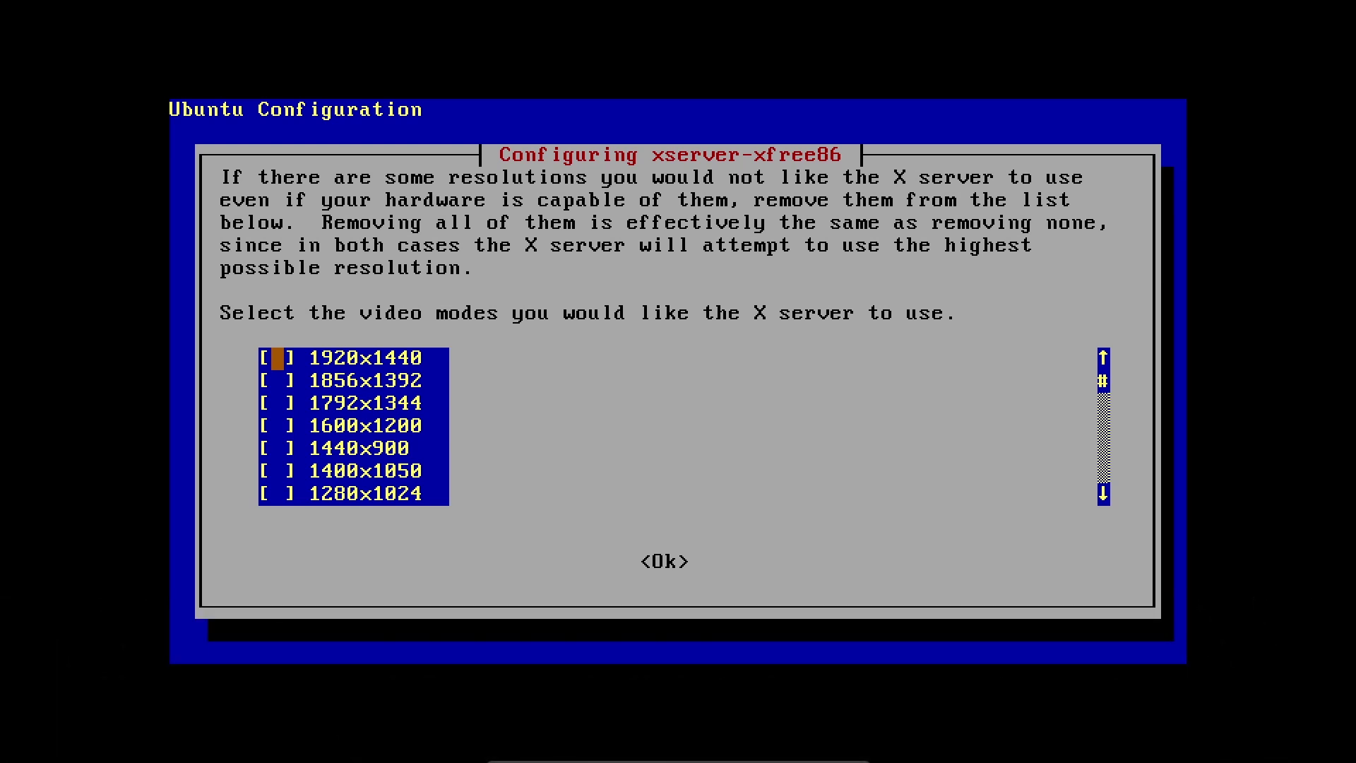
{"action": "key", "text": "Down"}
{"action": "key", "text": "Down"}
{"action": "key", "text": "Down"}
{"action": "key", "text": "Down"}
{"action": "key", "text": "Down"}
{"action": "key", "text": "Down"}
{"action": "key", "text": "Down"}
{"action": "key", "text": "Down"}
{"action": "key", "text": "Down"}
{"action": "key", "text": "Down"}
{"action": "key", "text": "Down"}
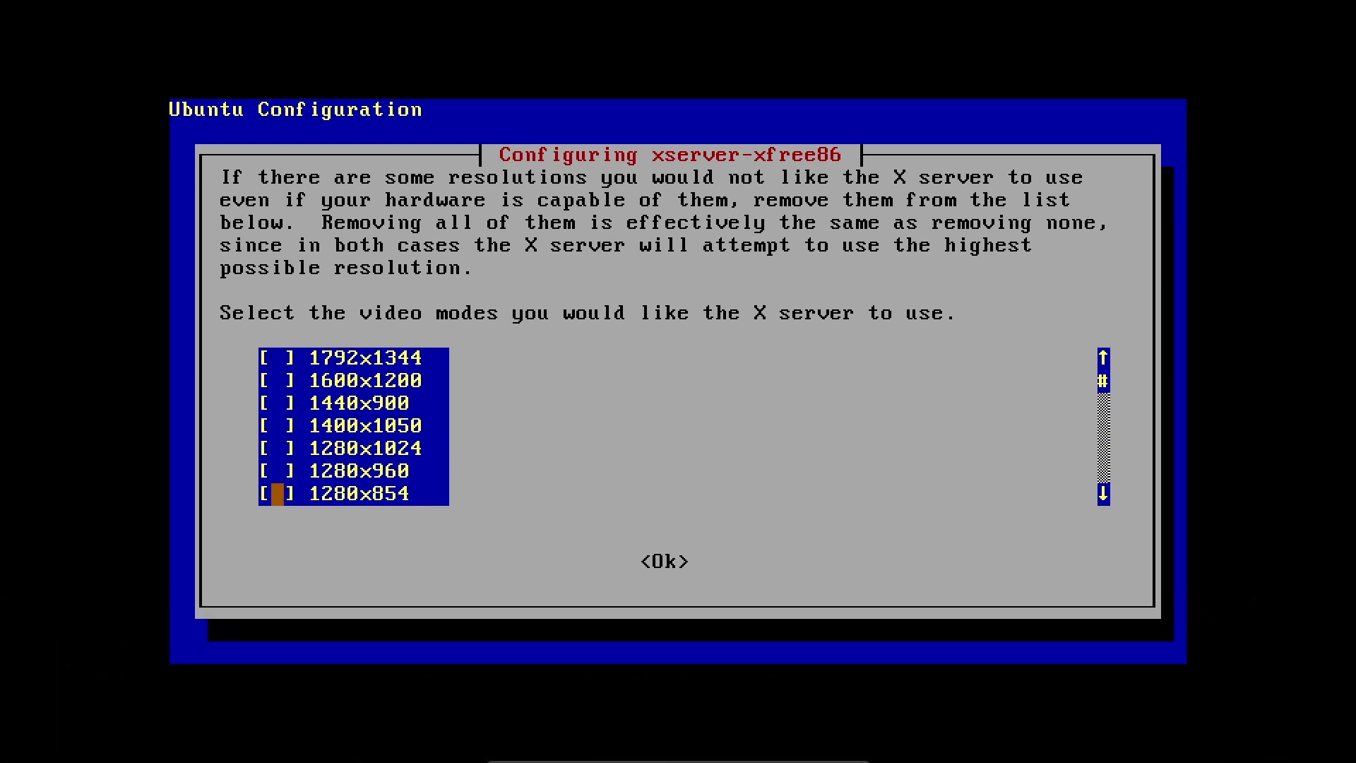
{"action": "key", "text": "Down"}
{"action": "key", "text": "Down"}
{"action": "key", "text": "Down"}
{"action": "key", "text": "Down"}
{"action": "key", "text": "Up"}
{"action": "key", "text": "Up"}
{"action": "key", "text": "Up"}
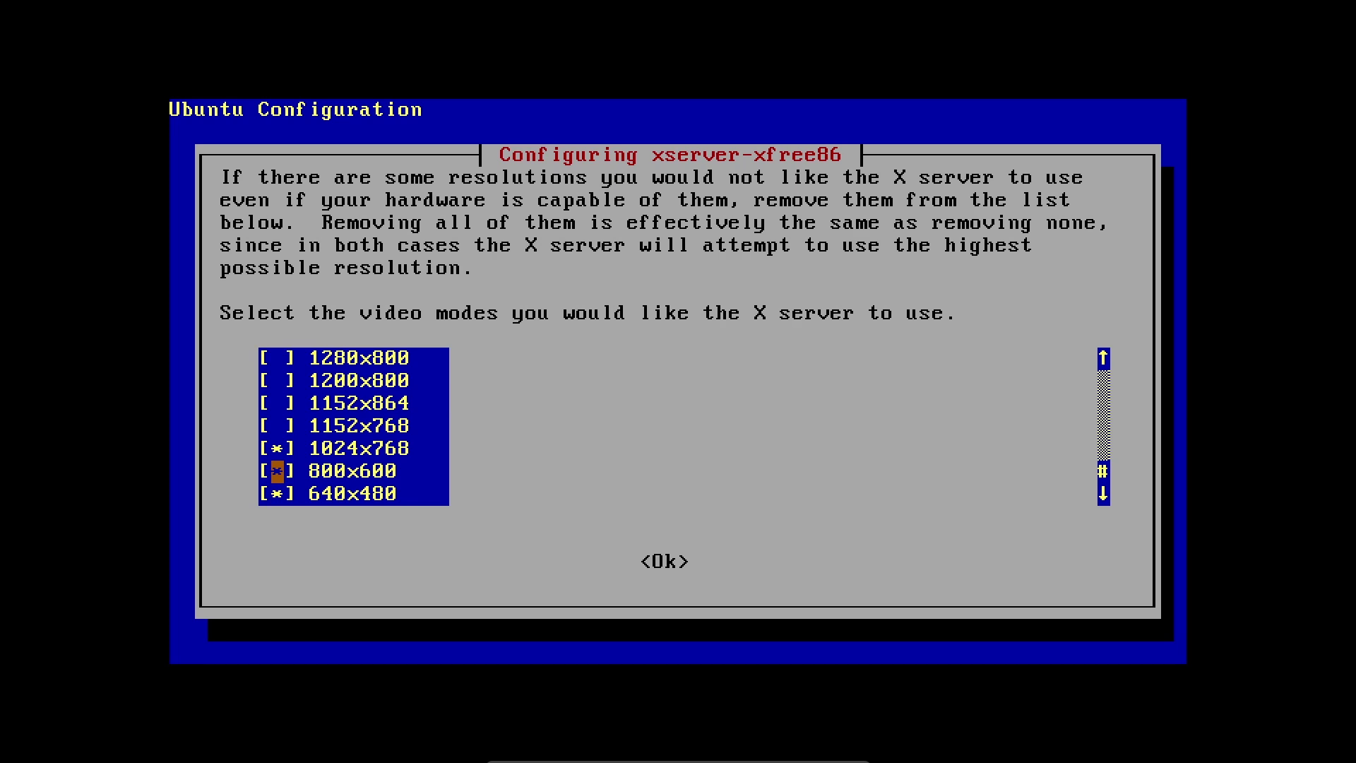
{"action": "key", "text": "Return"}
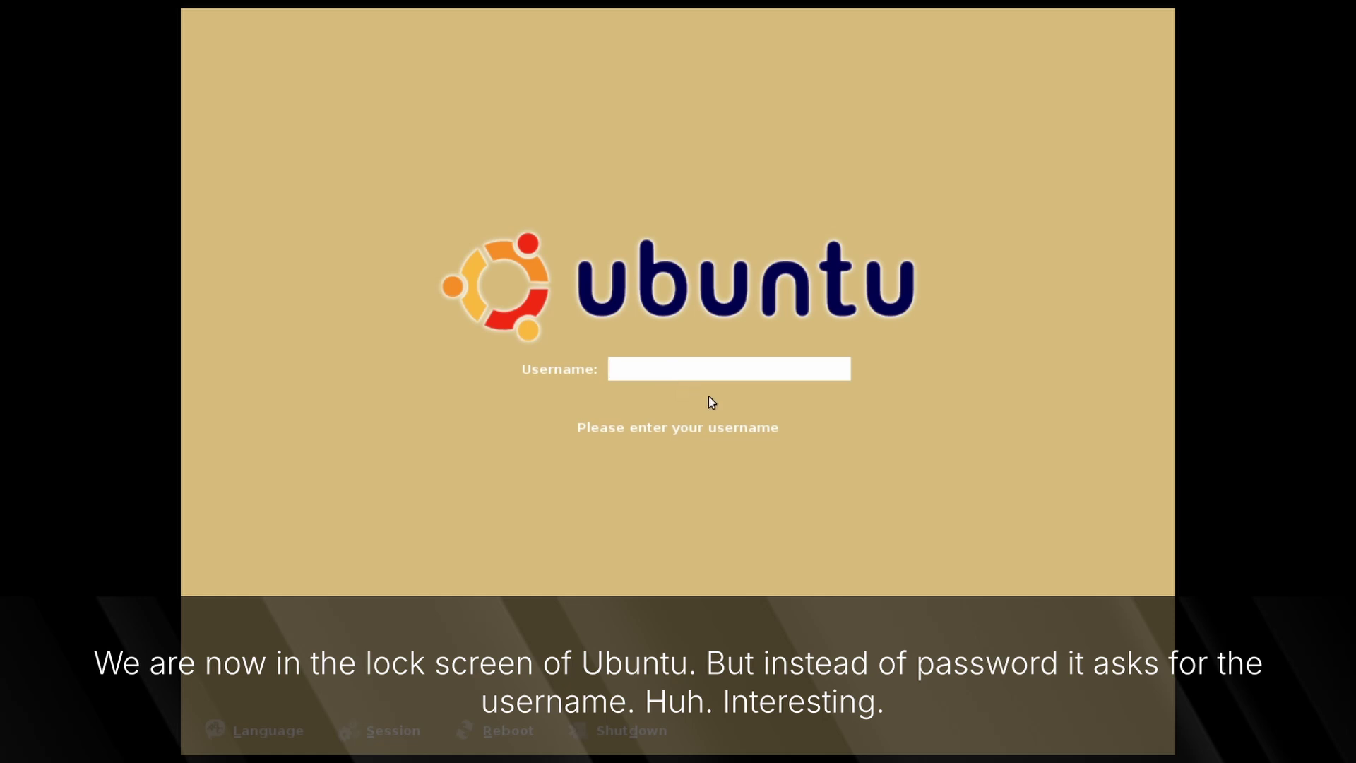
Log in as root at the login screen, entering the account password
{"action": "type", "text": "root"}
{"action": "key", "text": "Return"}
{"action": "type", "text": "root"}
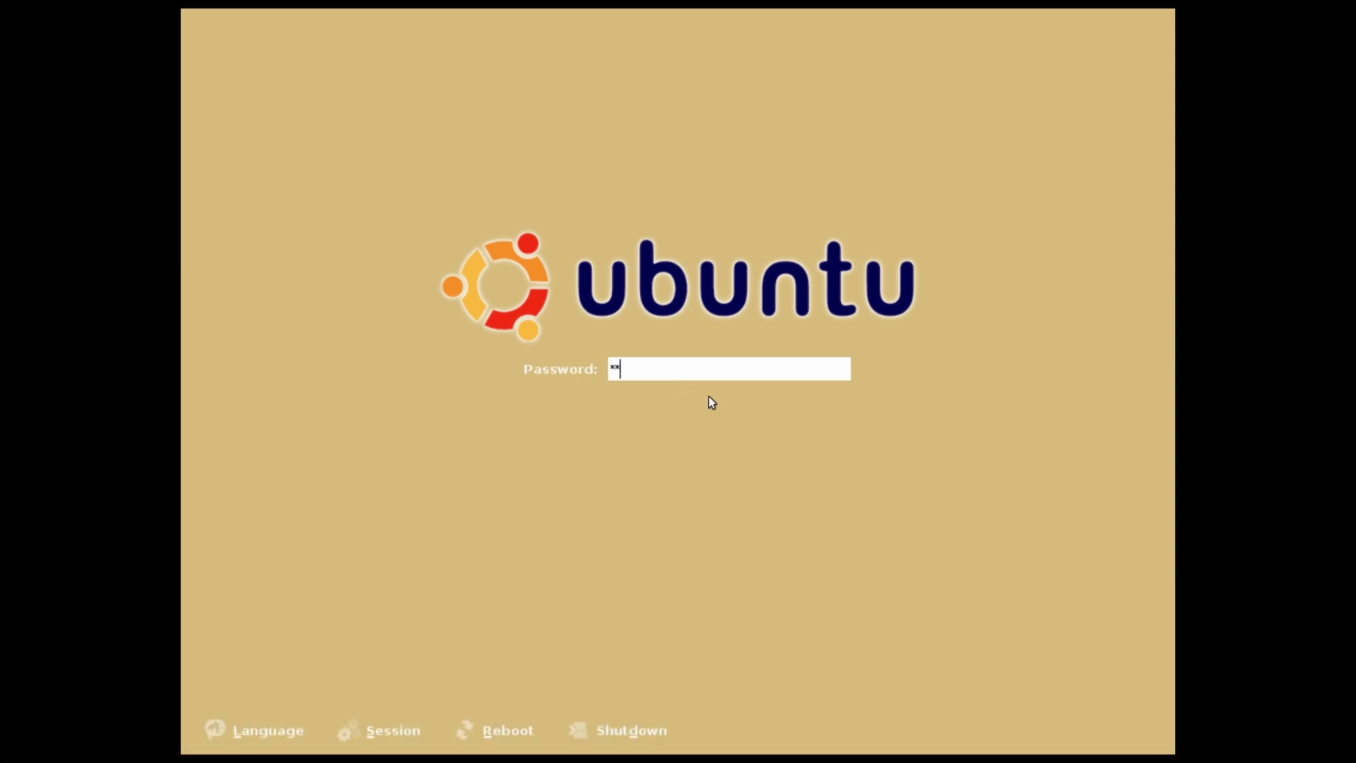
{"action": "key", "text": "Return"}
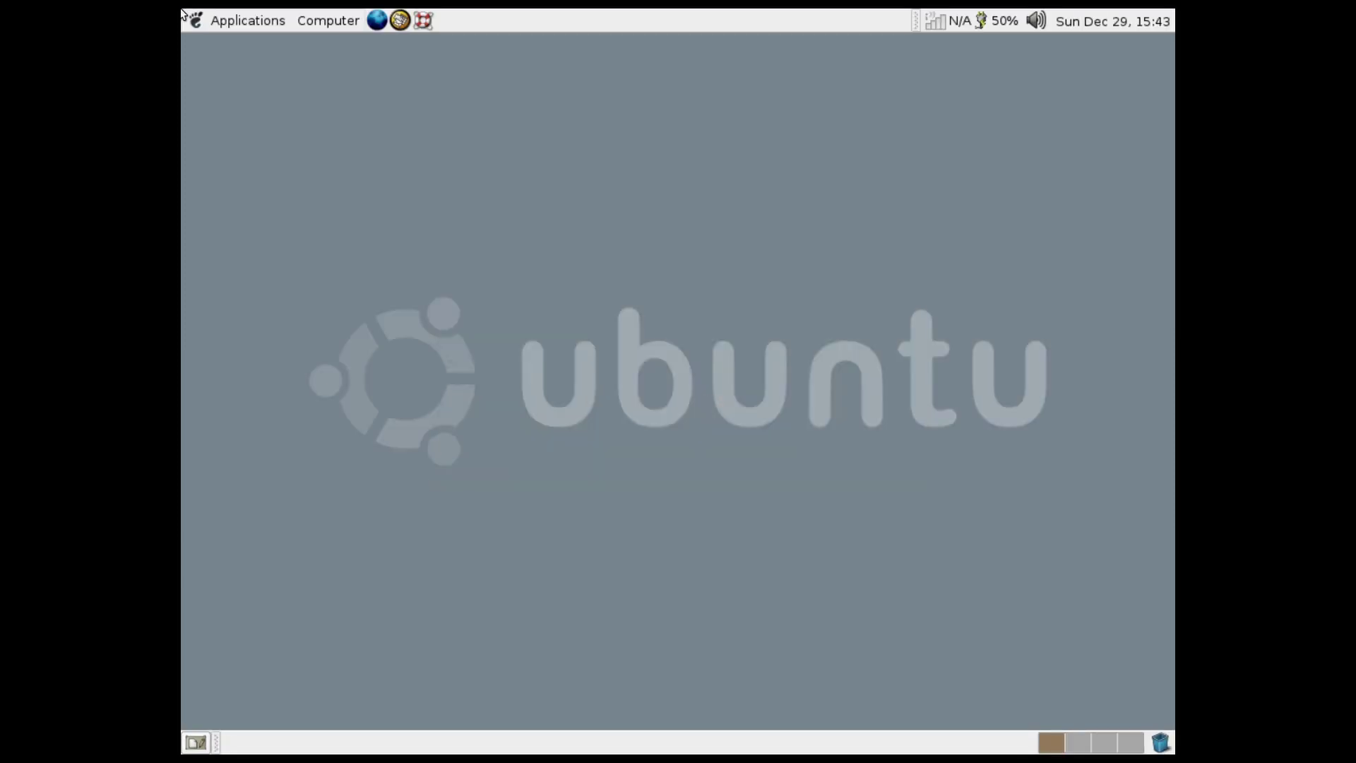
Draw several selection rectangles across the empty desktop
{"action": "left_click_drag", "start_coordinate": [258, 44], "coordinate": [721, 575]}
{"action": "left_click_drag", "start_coordinate": [1121, 545], "coordinate": [424, 349]}
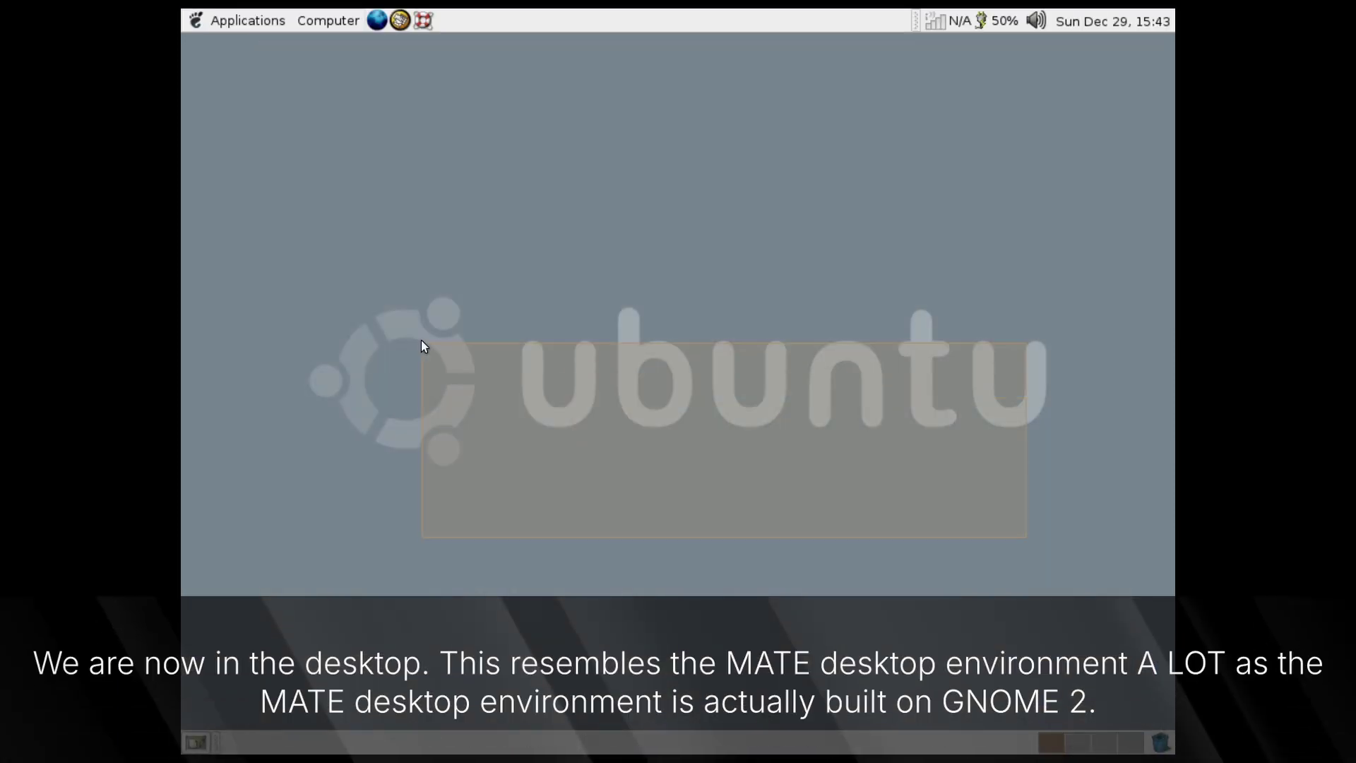
{"action": "left_click_drag", "start_coordinate": [681, 463], "coordinate": [241, 261]}
{"action": "left_click_drag", "start_coordinate": [647, 424], "coordinate": [875, 560]}
Open a terminal from the desktop, move it, then close it
{"action": "right_click", "coordinate": [570, 352]}
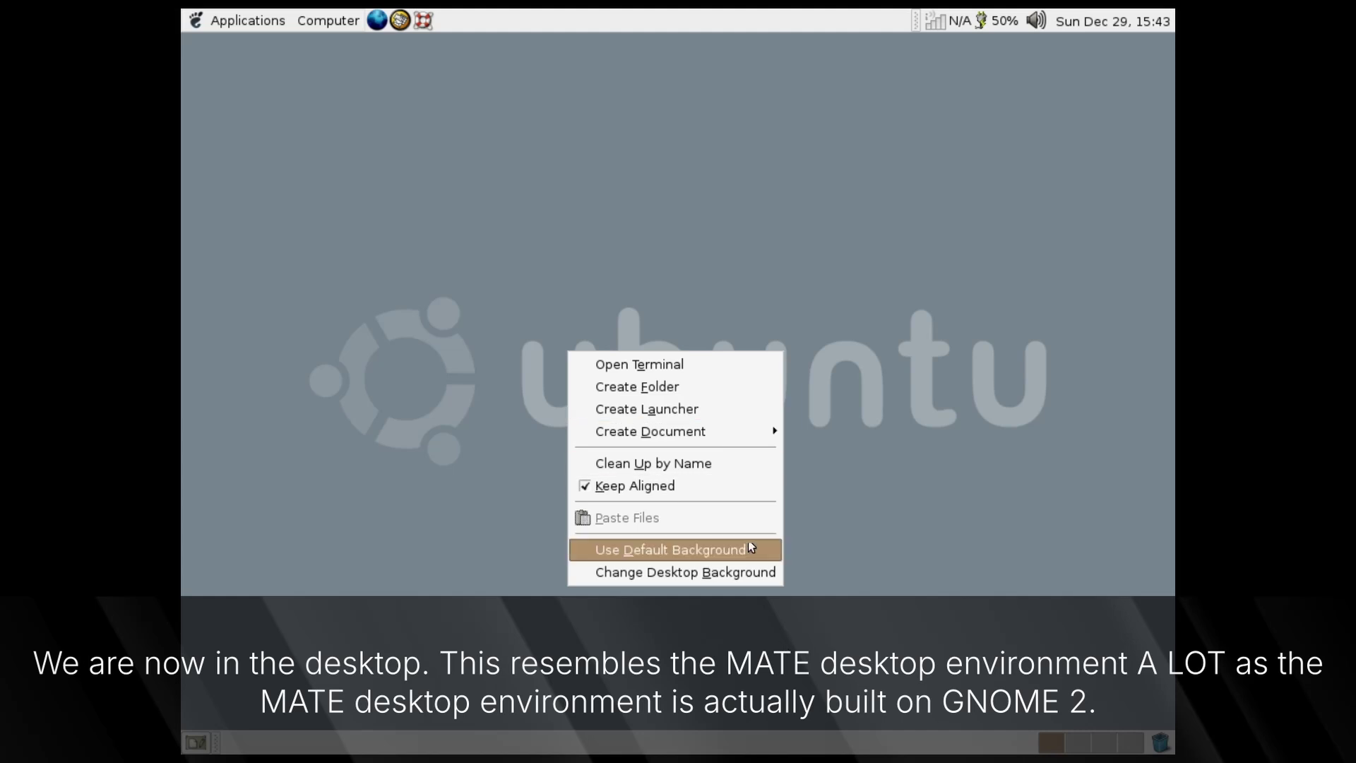
{"action": "left_click", "coordinate": [349, 193]}
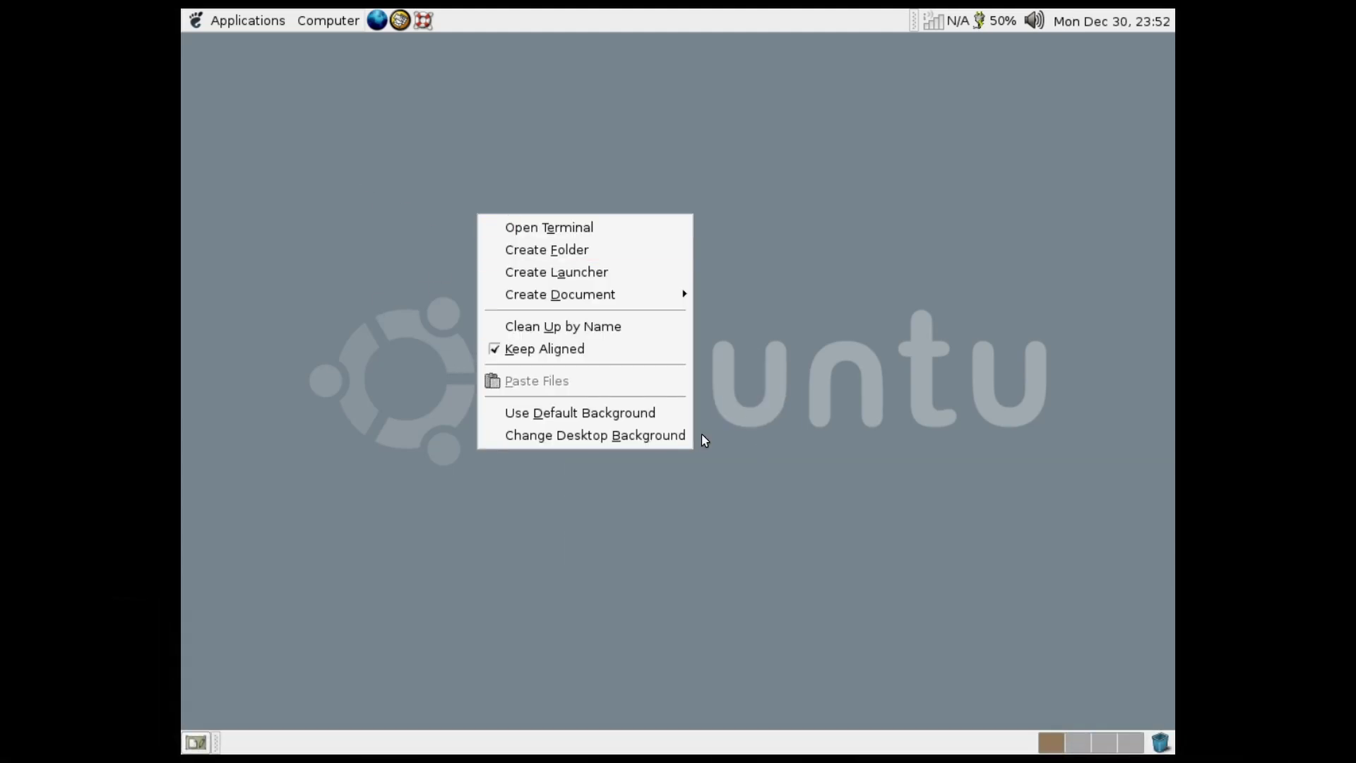
{"action": "left_click", "coordinate": [614, 228]}
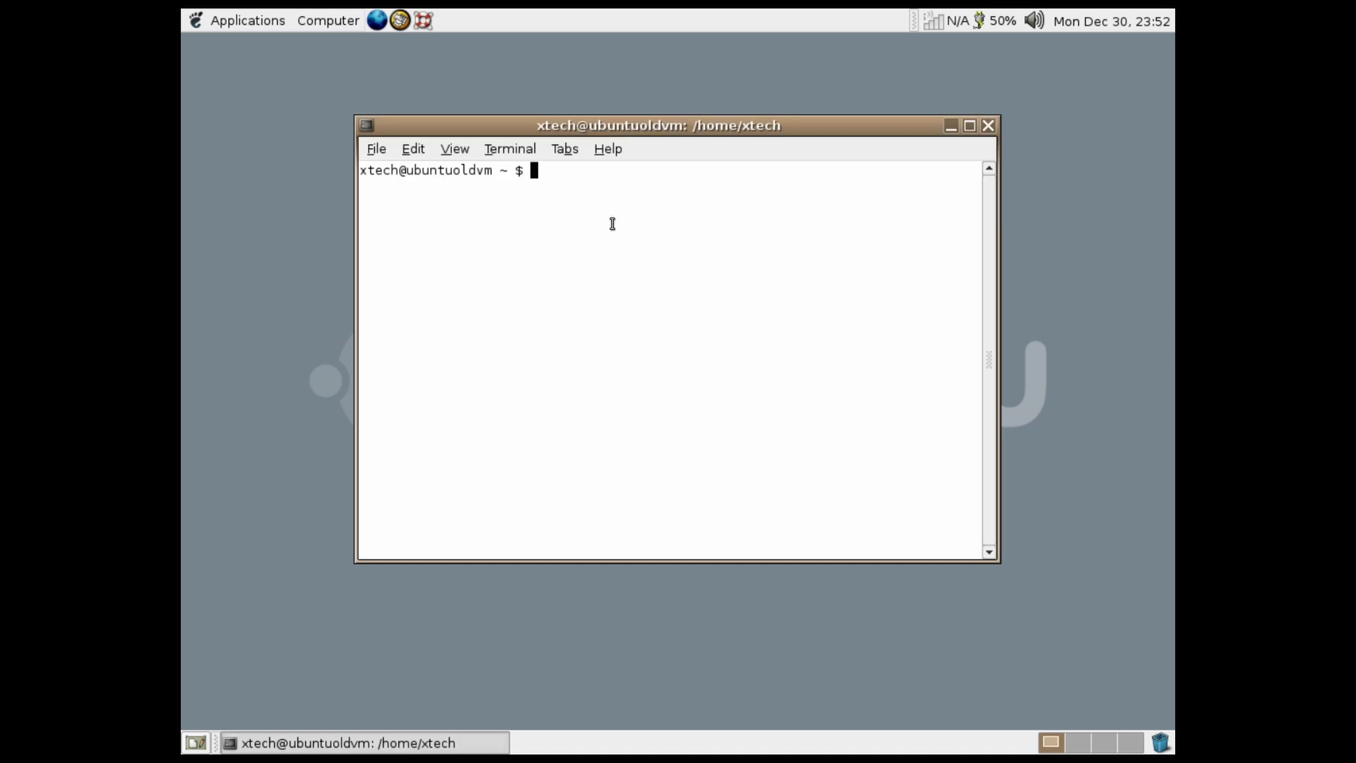
{"action": "mouse_move", "coordinate": [493, 125]}
{"action": "left_mouse_down"}
{"action": "mouse_move", "coordinate": [492, 141]}
{"action": "mouse_move", "coordinate": [320, 130]}
{"action": "mouse_move", "coordinate": [508, 149]}
{"action": "mouse_move", "coordinate": [488, 150]}
{"action": "left_mouse_up"}
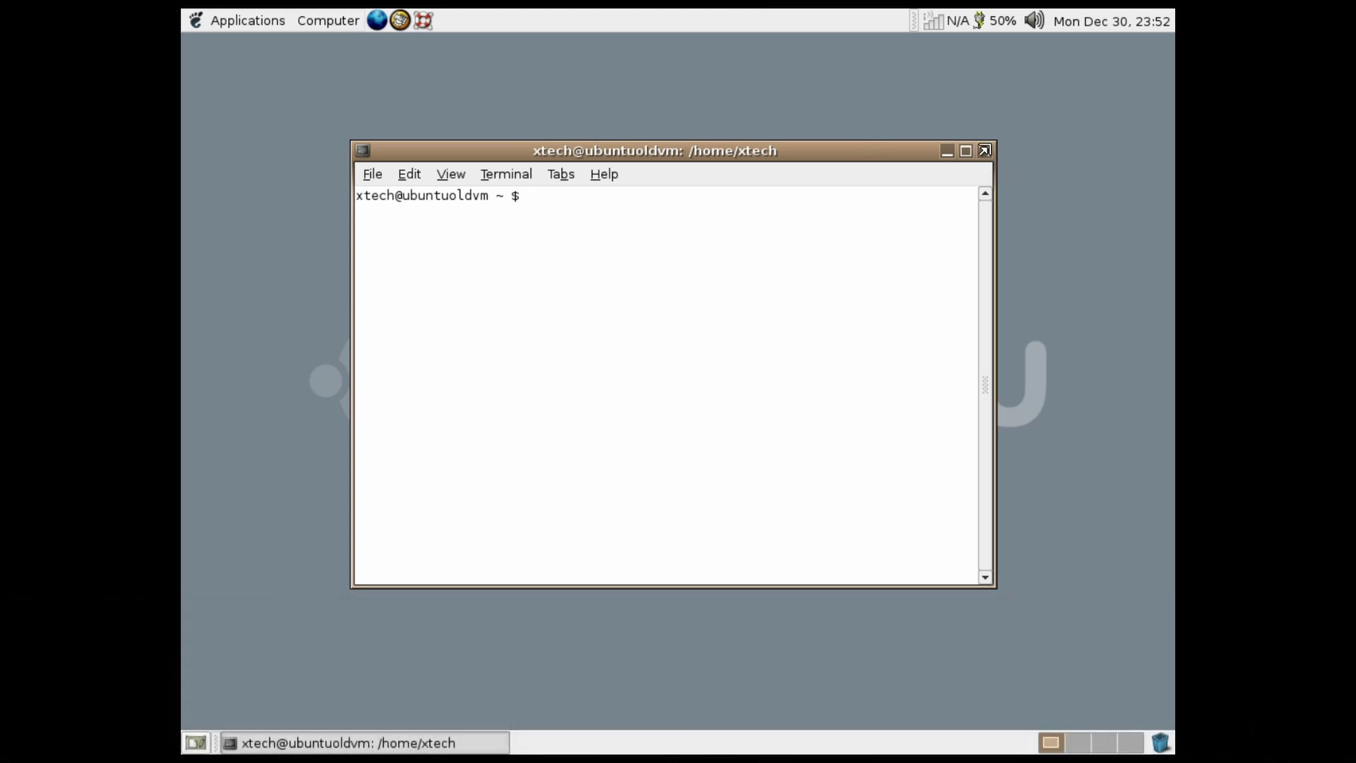
{"action": "left_click", "coordinate": [984, 152]}
Create a new desktop folder named 'Ubuntu'
{"action": "right_click", "coordinate": [701, 288]}
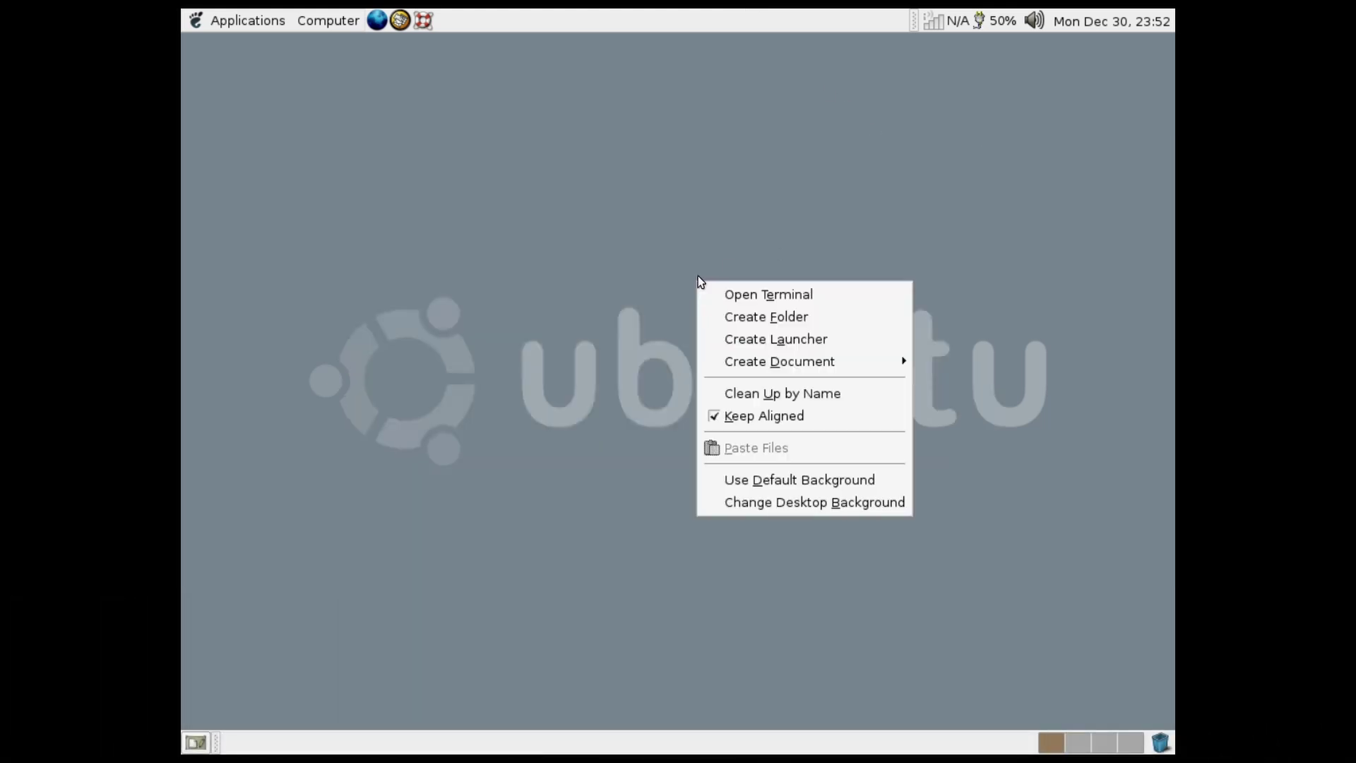
{"action": "left_click", "coordinate": [795, 325]}
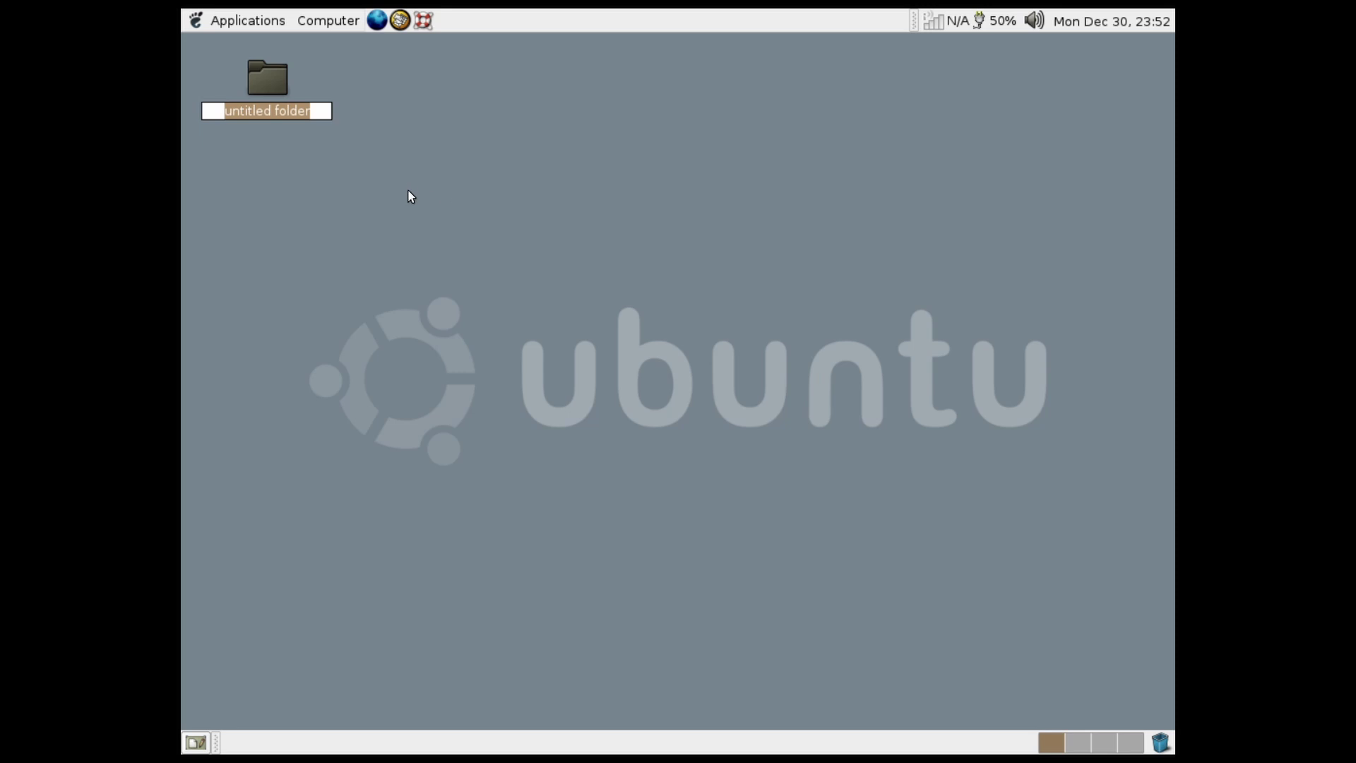
{"action": "type", "text": "Ubuntu"}
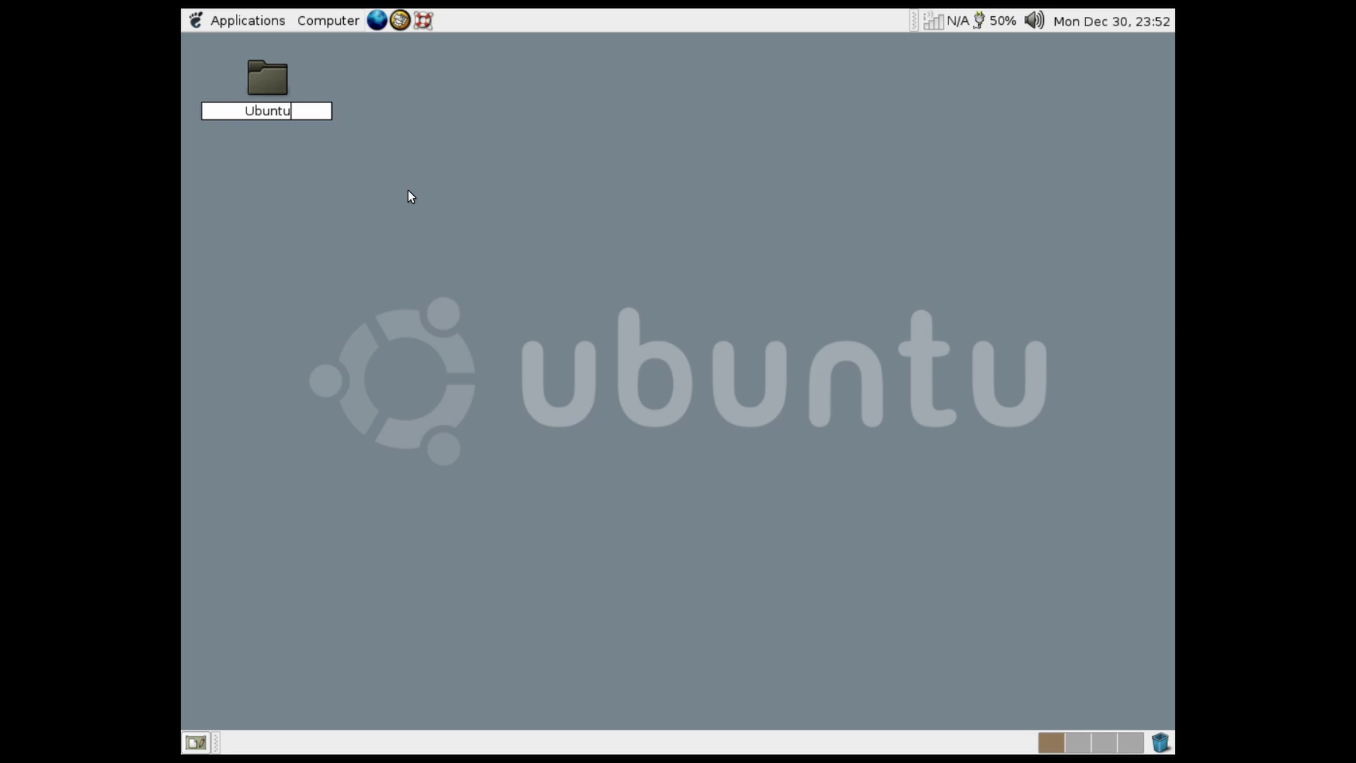
{"action": "key", "text": "Return"}
{"action": "key", "text": "Return"}
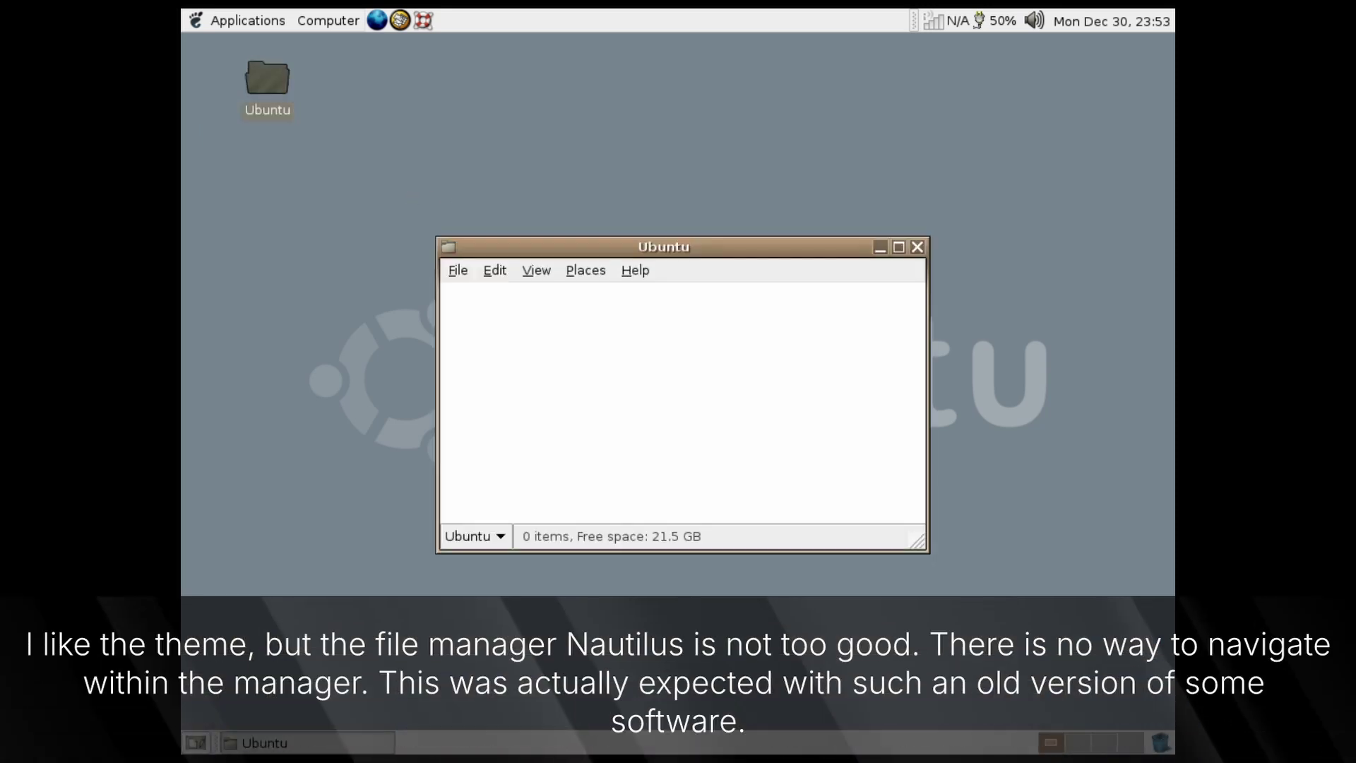
Maximize, restore and reposition the Ubuntu folder window, checking its parent folders list
{"action": "double_click", "coordinate": [614, 243]}
{"action": "double_click", "coordinate": [567, 50]}
{"action": "left_click_drag", "start_coordinate": [615, 245], "coordinate": [683, 213]}
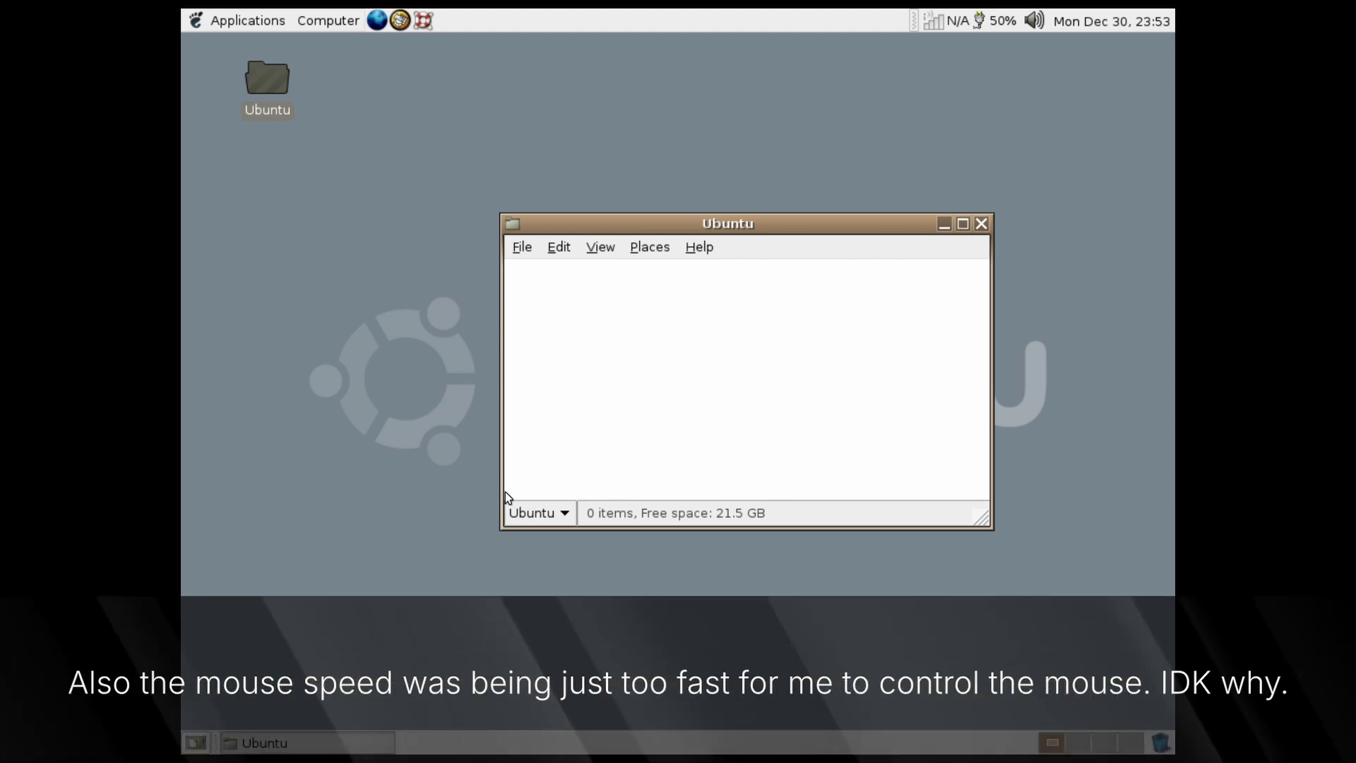
{"action": "left_click", "coordinate": [539, 510]}
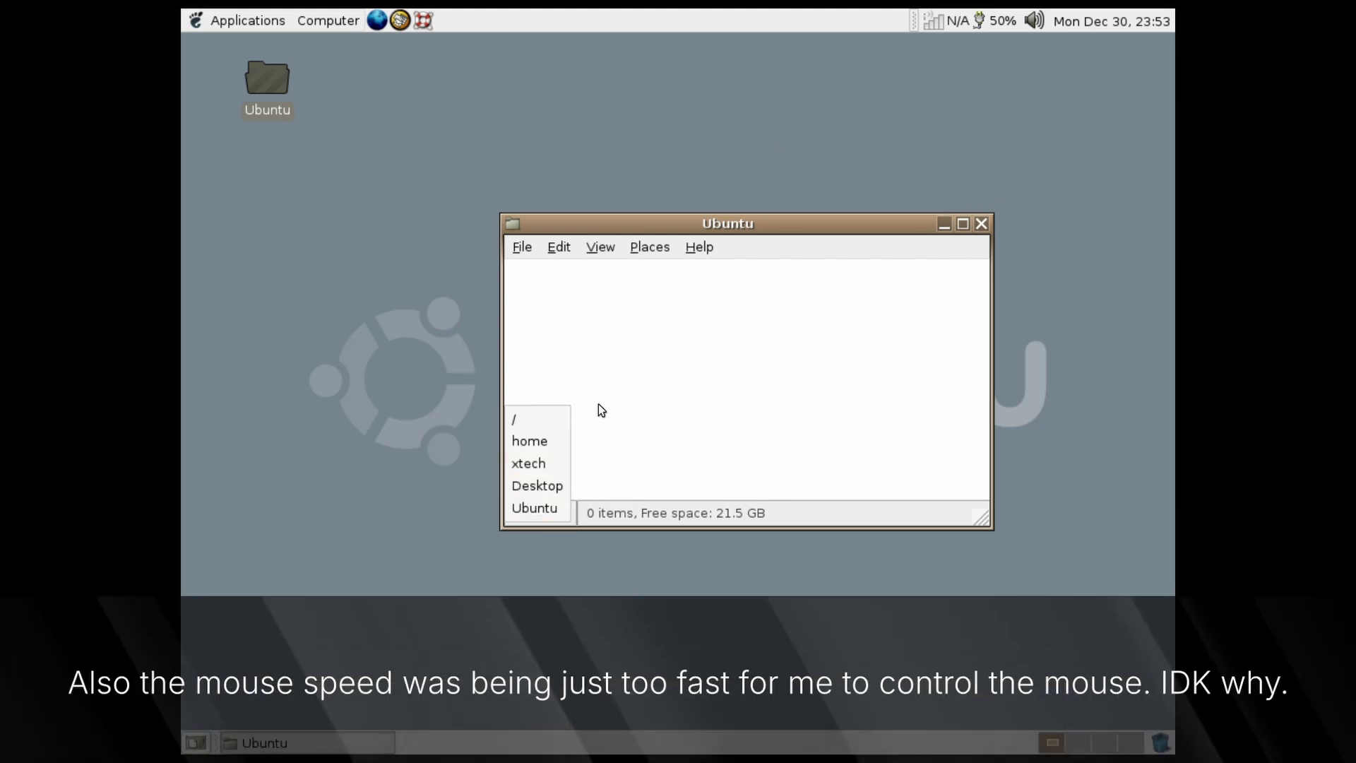
{"action": "left_click", "coordinate": [406, 173]}
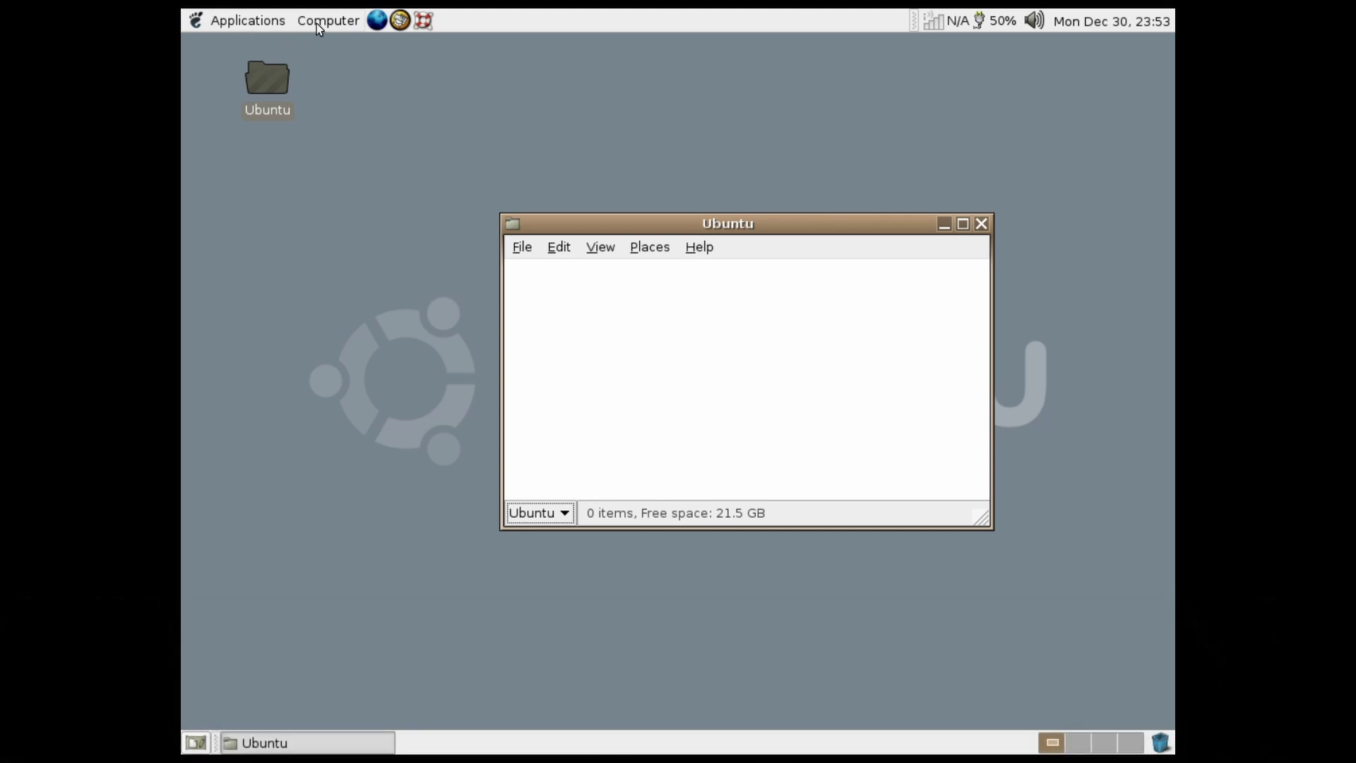
Open the Desktop folder window from Places, move it lower, and briefly view Help Contents
{"action": "left_click", "coordinate": [317, 23]}
{"action": "left_click", "coordinate": [341, 67]}
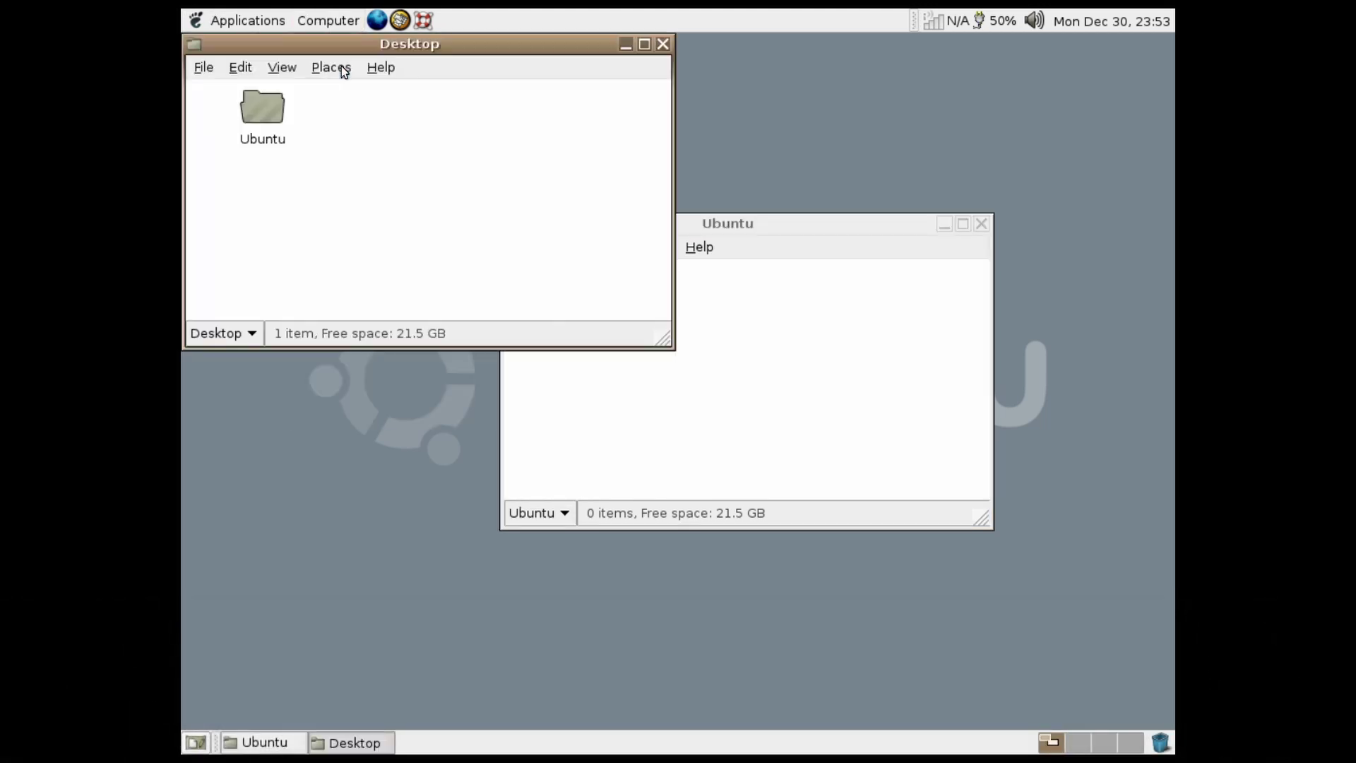
{"action": "left_click_drag", "start_coordinate": [484, 55], "coordinate": [557, 273]}
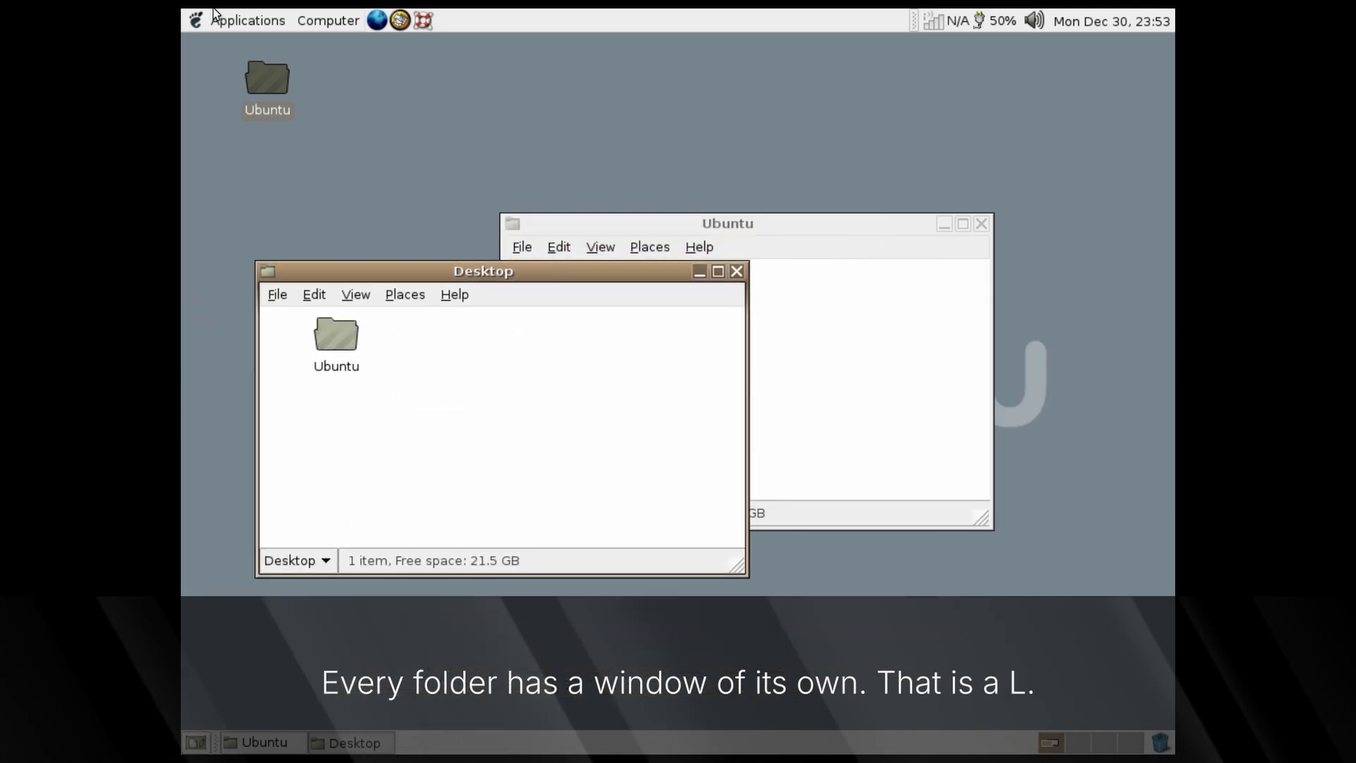
{"action": "left_click", "coordinate": [424, 19]}
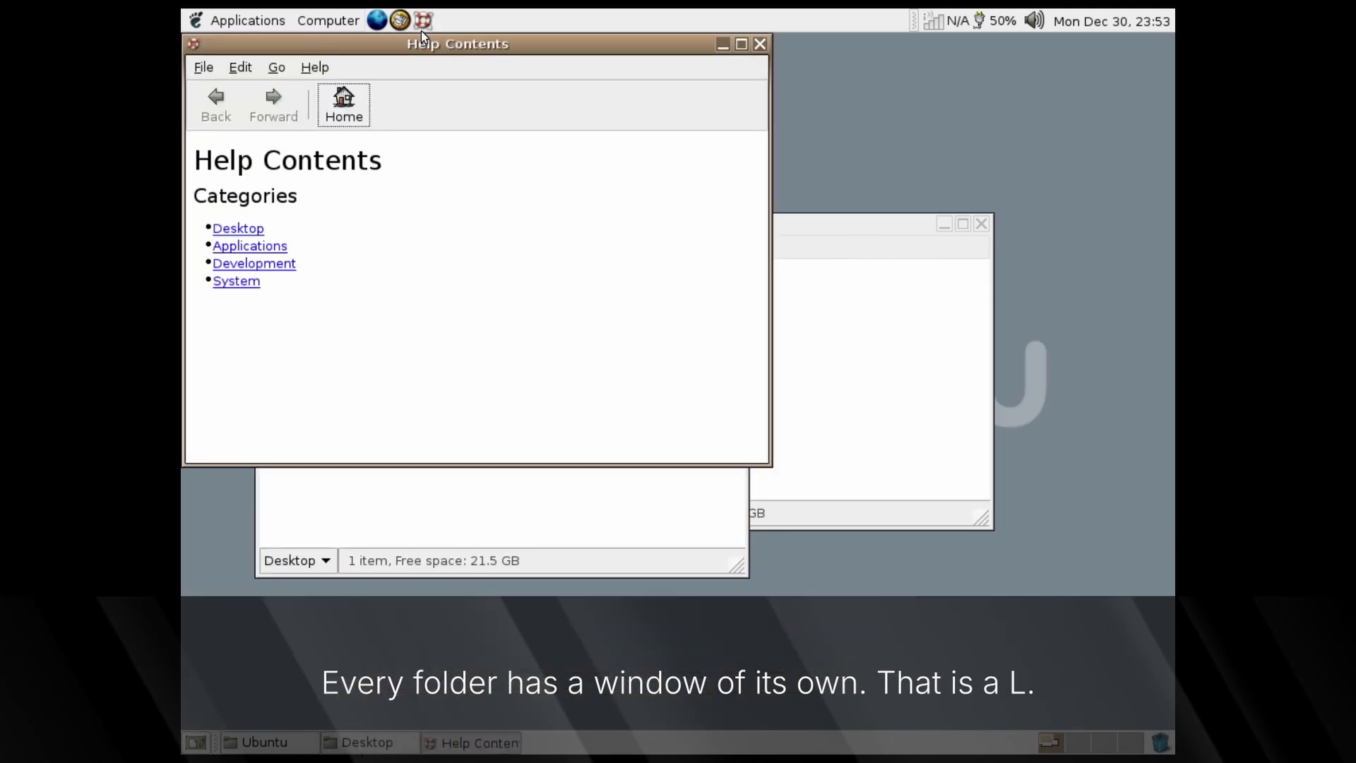
{"action": "left_click", "coordinate": [760, 43]}
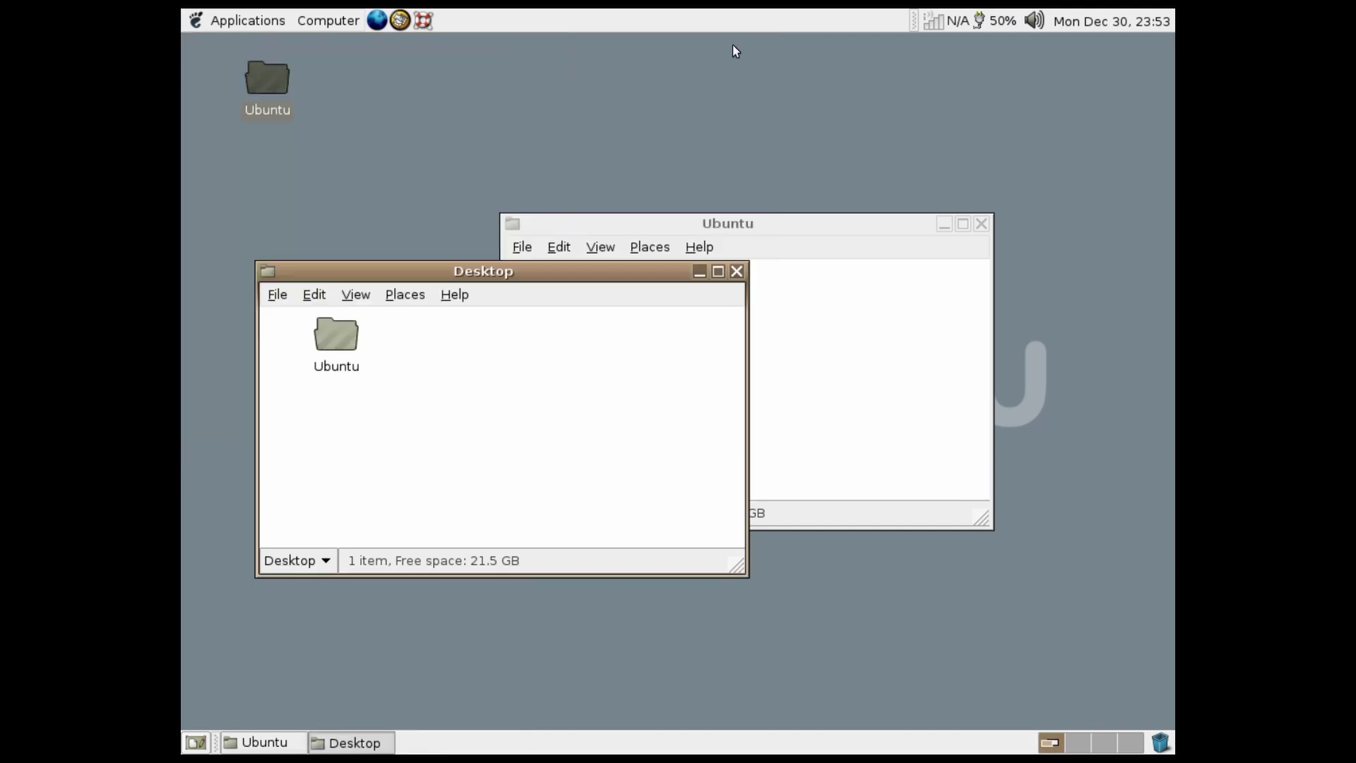
Open the Computer window listing CD-ROM 1 and Filesystem, and move it down-right
{"action": "left_click", "coordinate": [308, 15]}
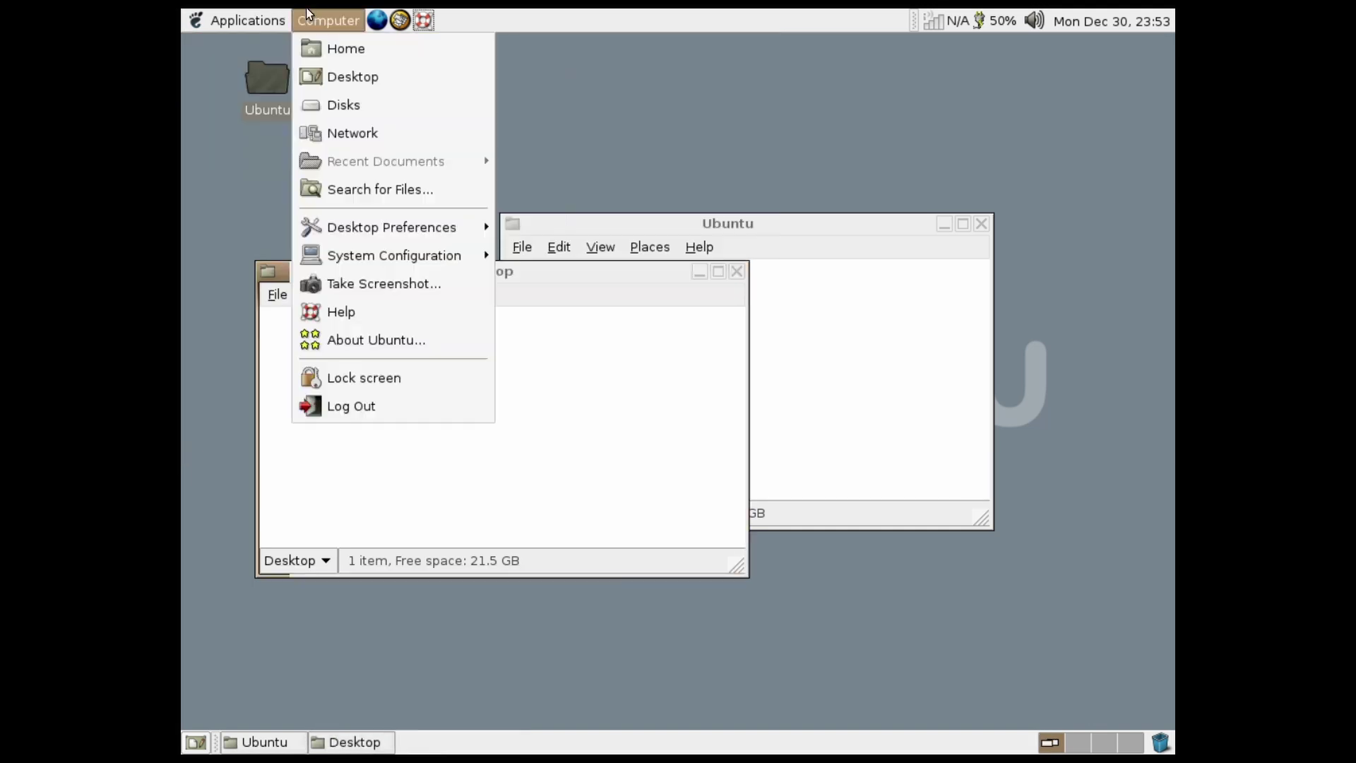
{"action": "left_click", "coordinate": [390, 112]}
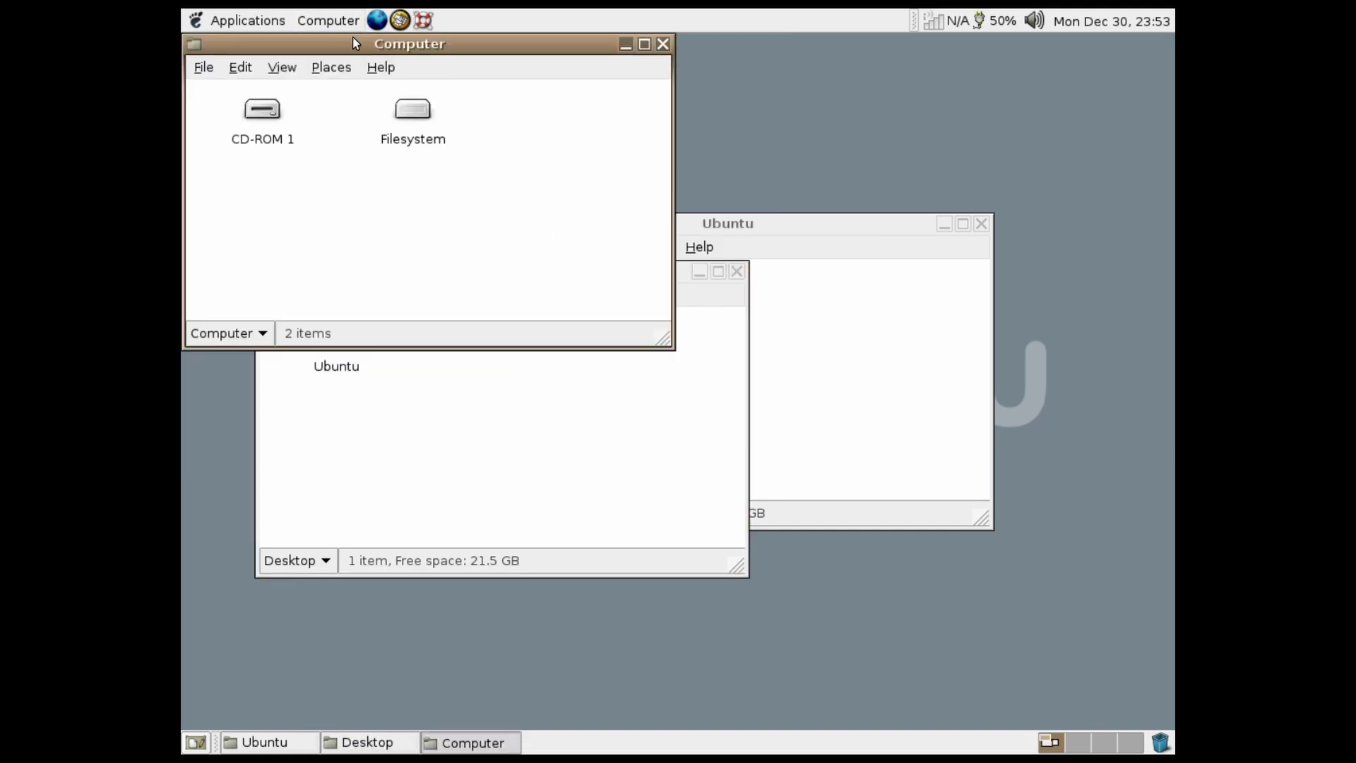
{"action": "left_click_drag", "start_coordinate": [354, 37], "coordinate": [753, 358]}
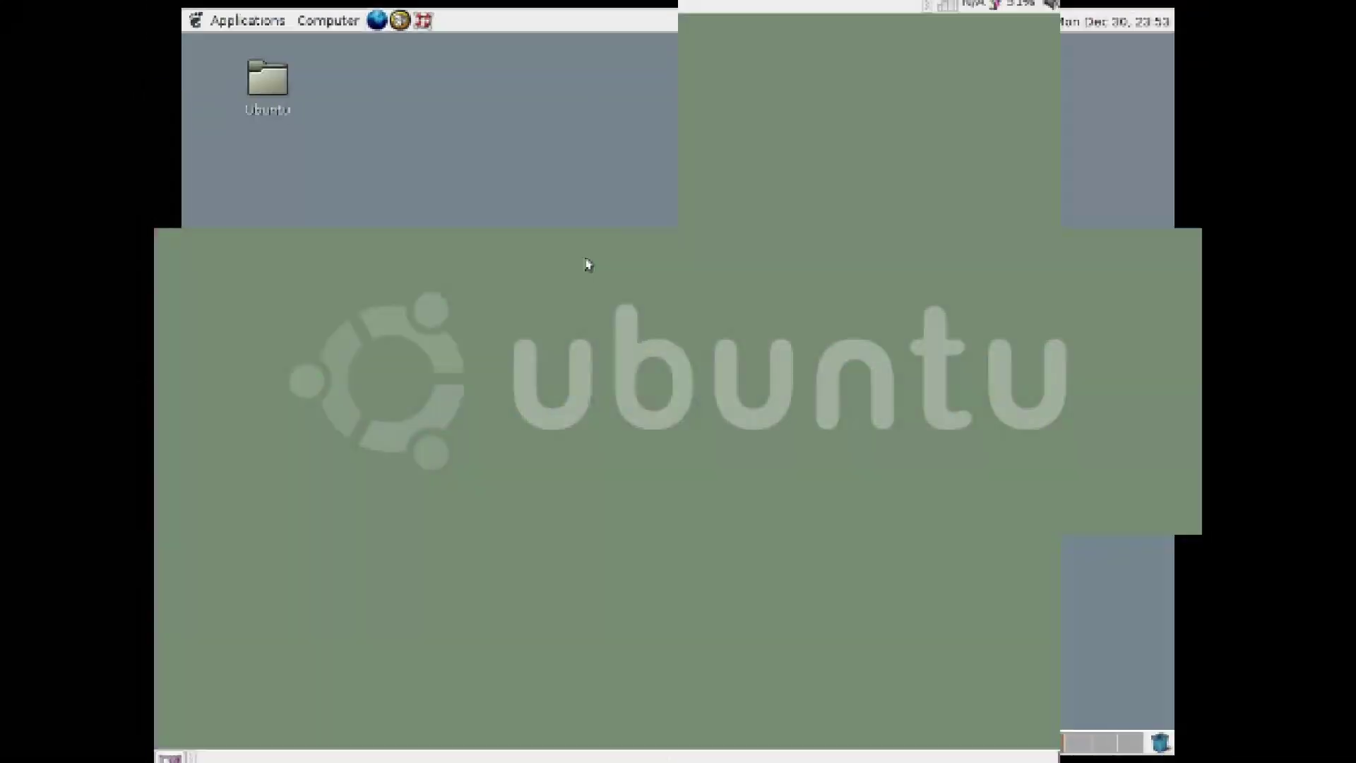
Cancel a launcher without creating it, then restore the default desktop background
{"action": "right_click", "coordinate": [589, 265]}
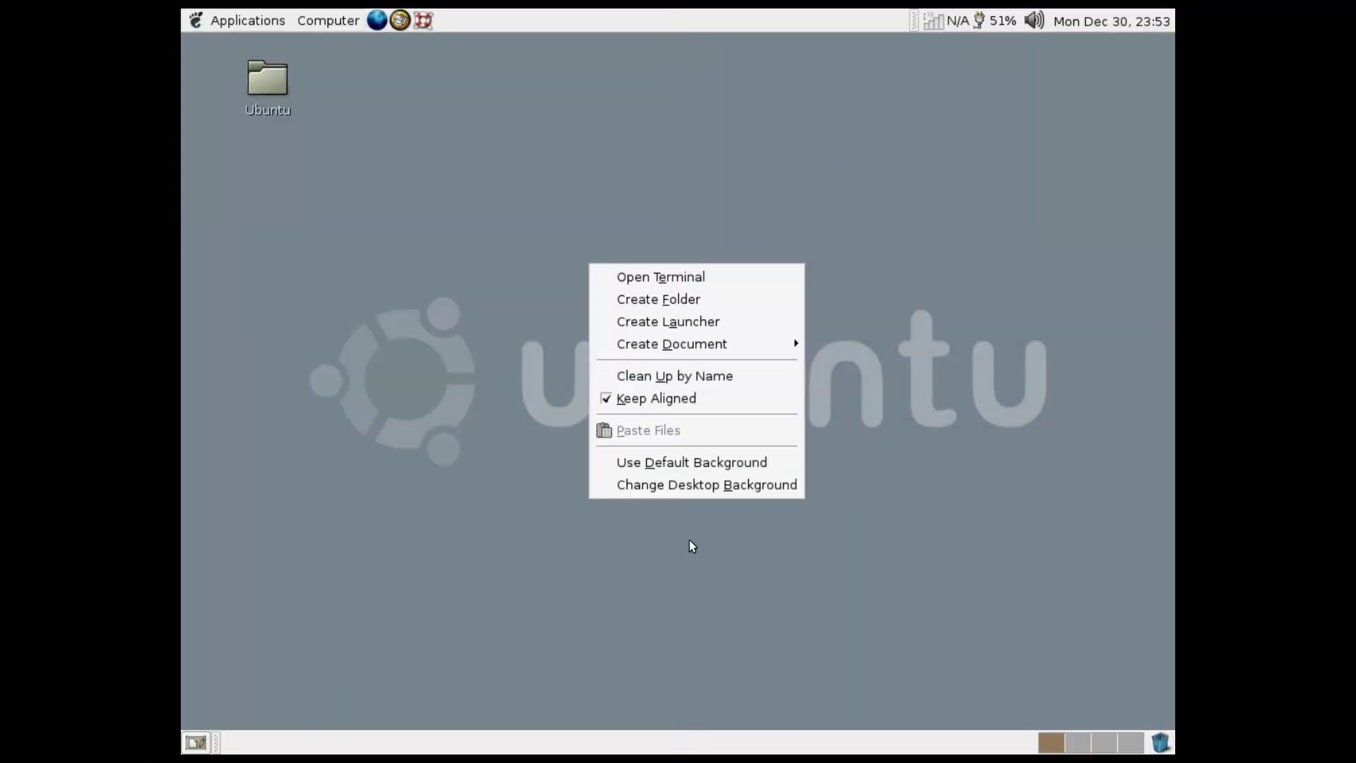
{"action": "left_click", "coordinate": [667, 324]}
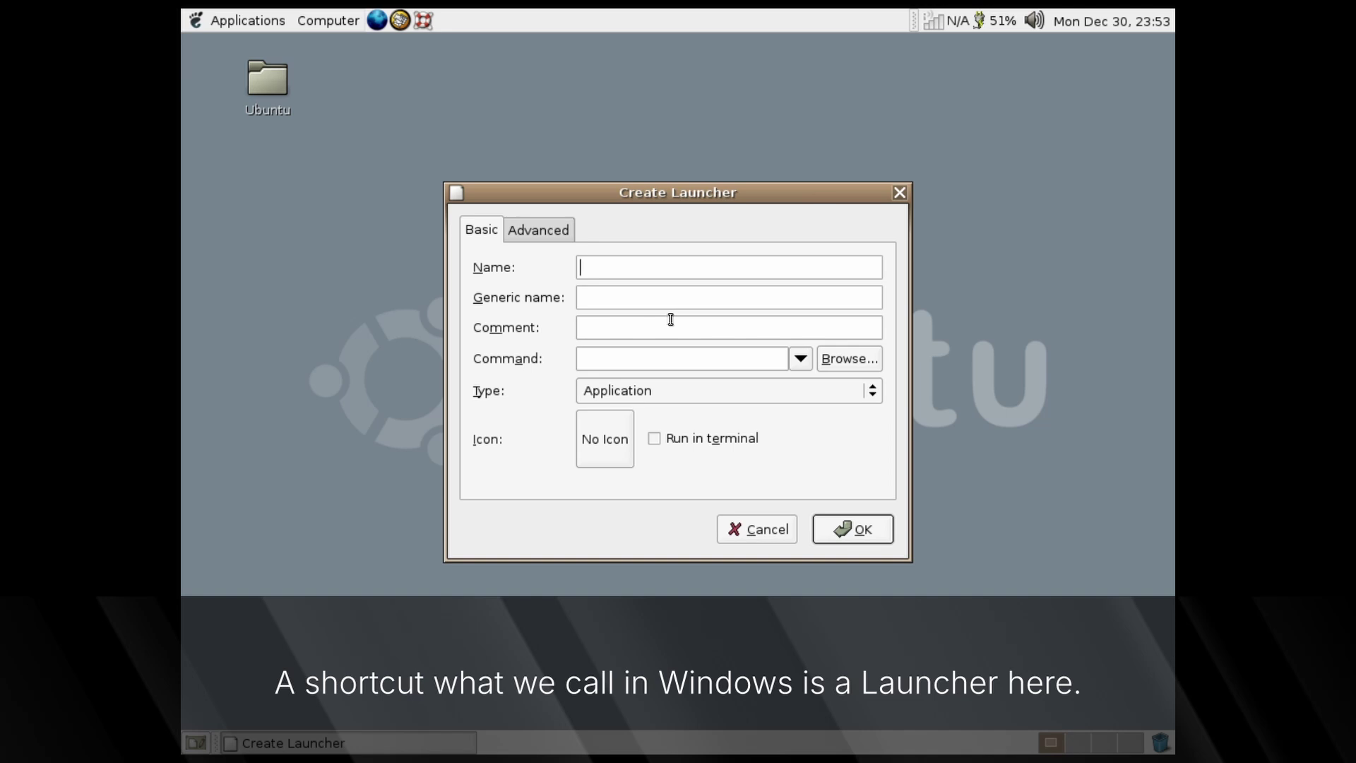
{"action": "left_click", "coordinate": [898, 193]}
{"action": "right_click", "coordinate": [545, 361]}
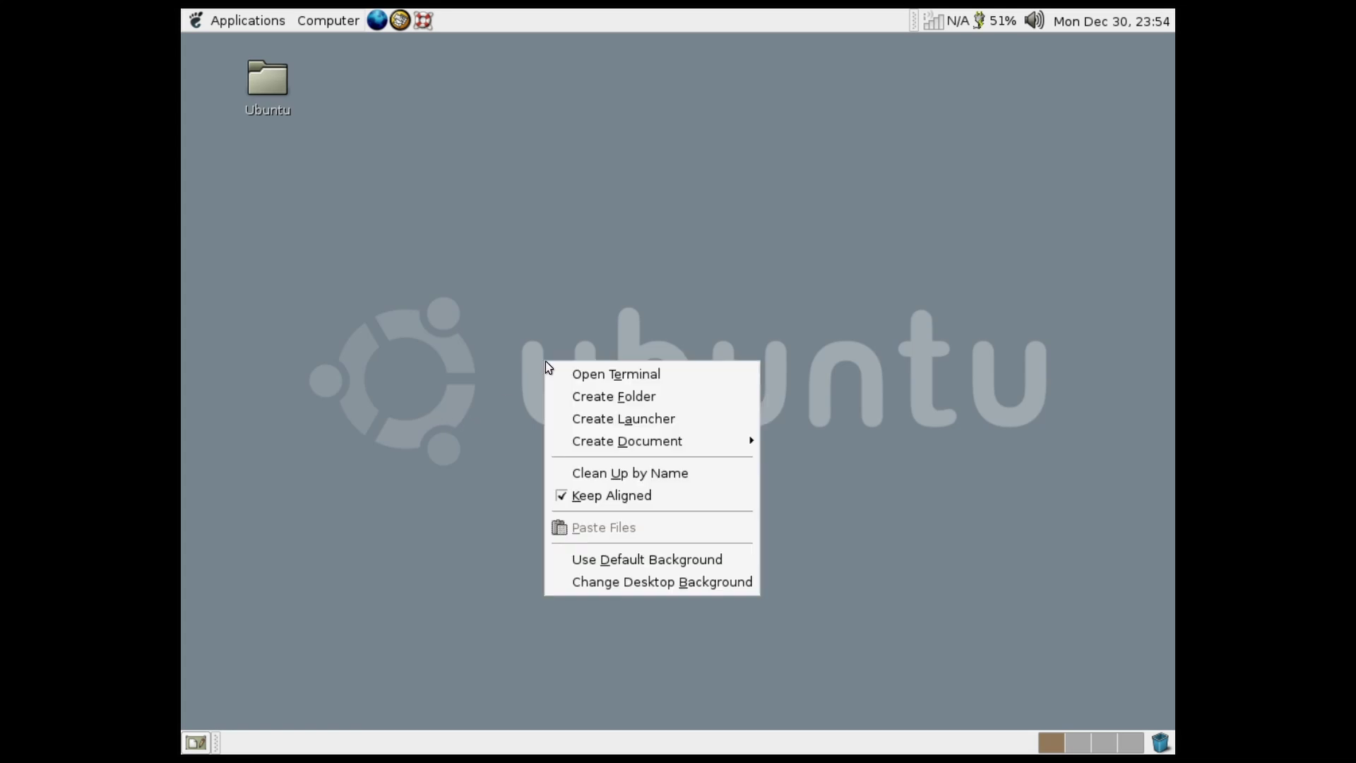
{"action": "mouse_move", "coordinate": [630, 444]}
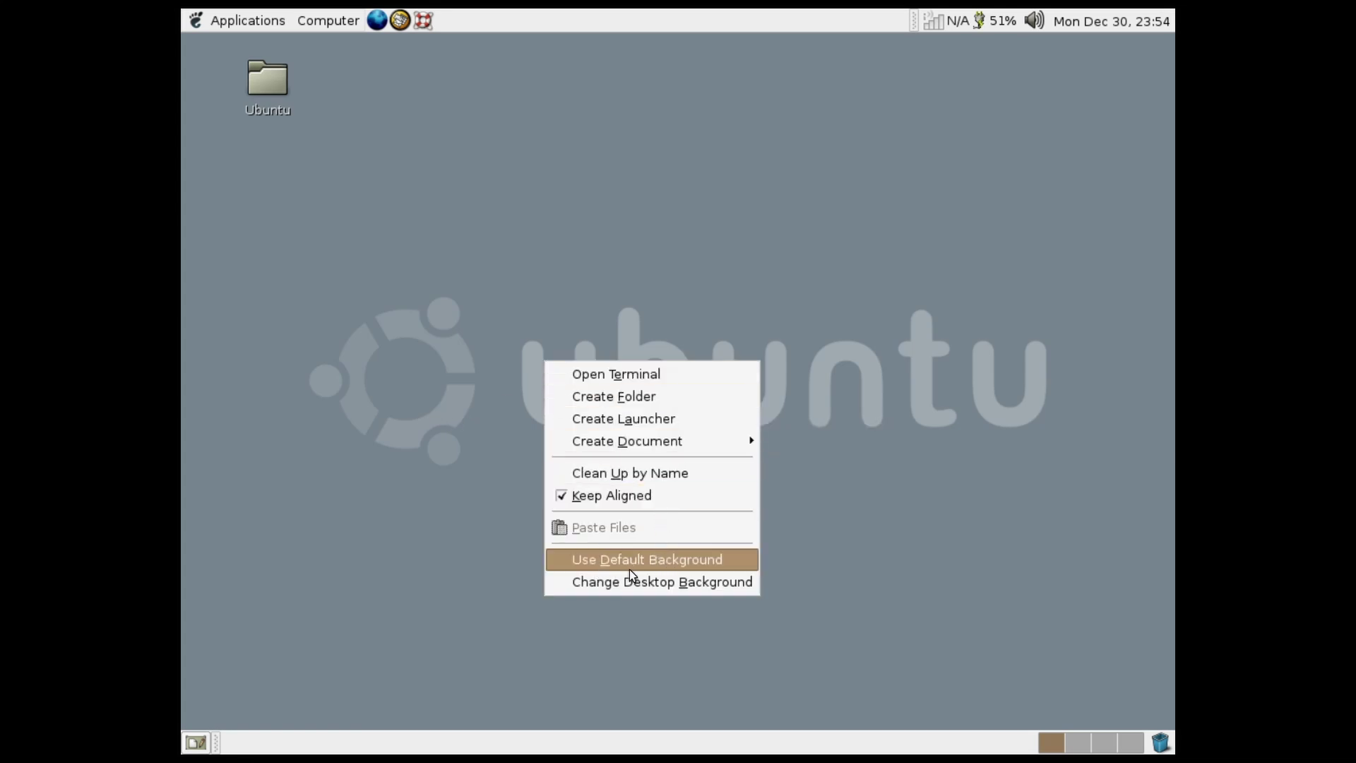
{"action": "left_click", "coordinate": [659, 568]}
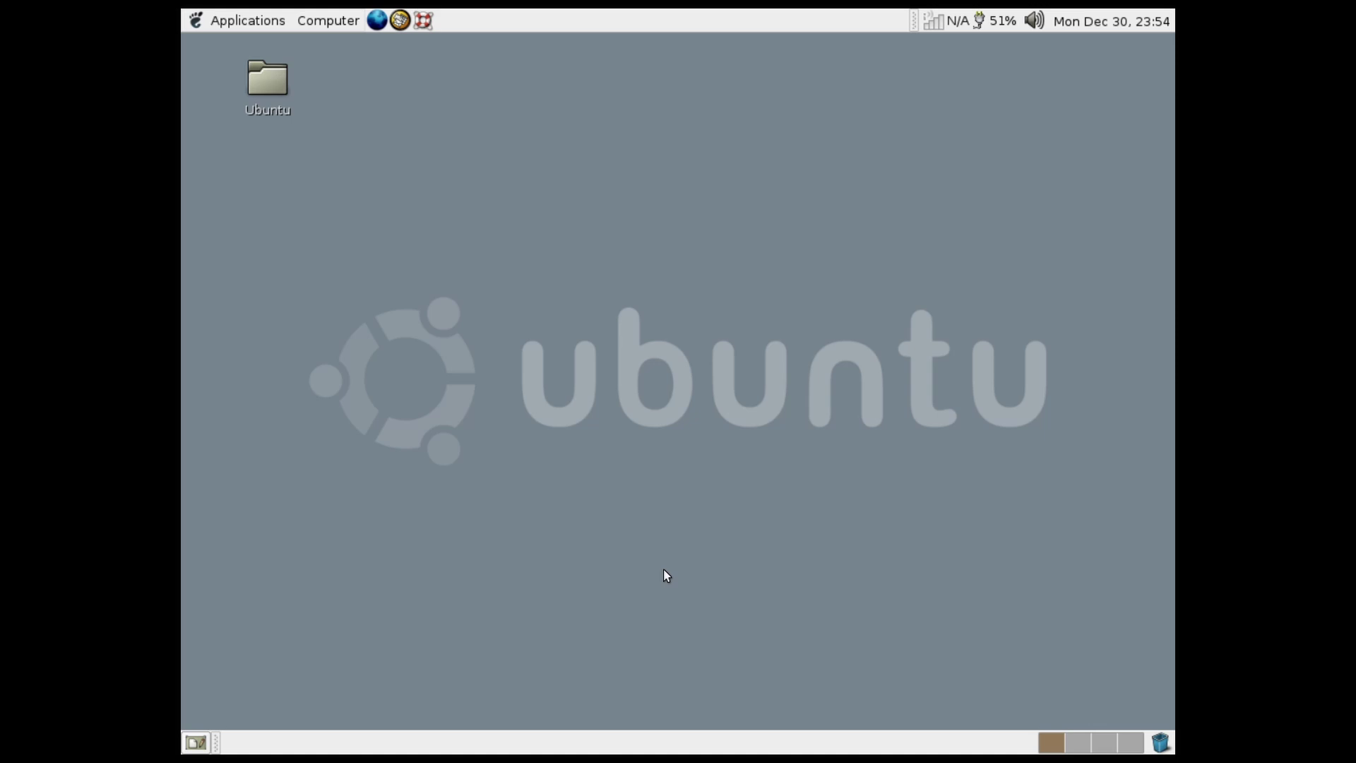
{"action": "right_click", "coordinate": [620, 350]}
Set the desktop colour to dark chocolate brown, starting from orange, and close Background Preferences
{"action": "left_click", "coordinate": [795, 564]}
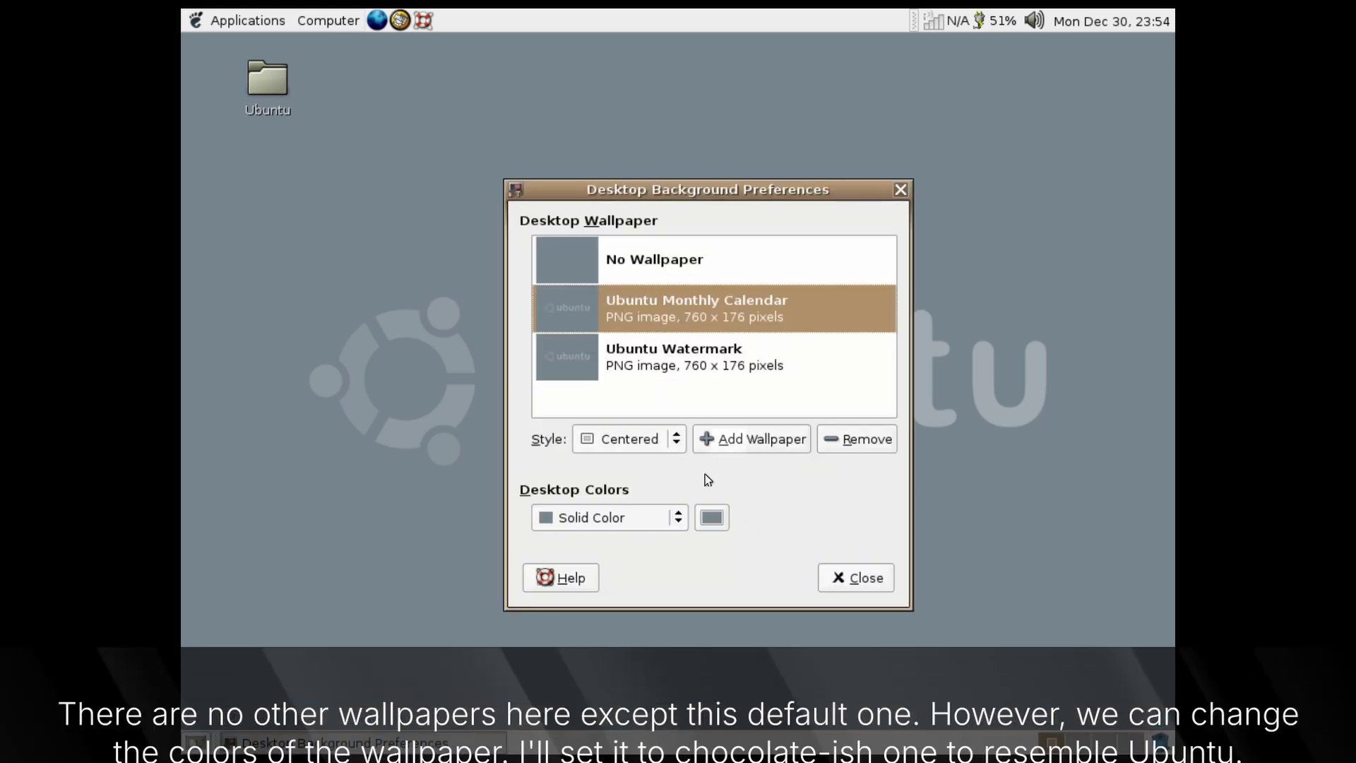
{"action": "left_click", "coordinate": [651, 520]}
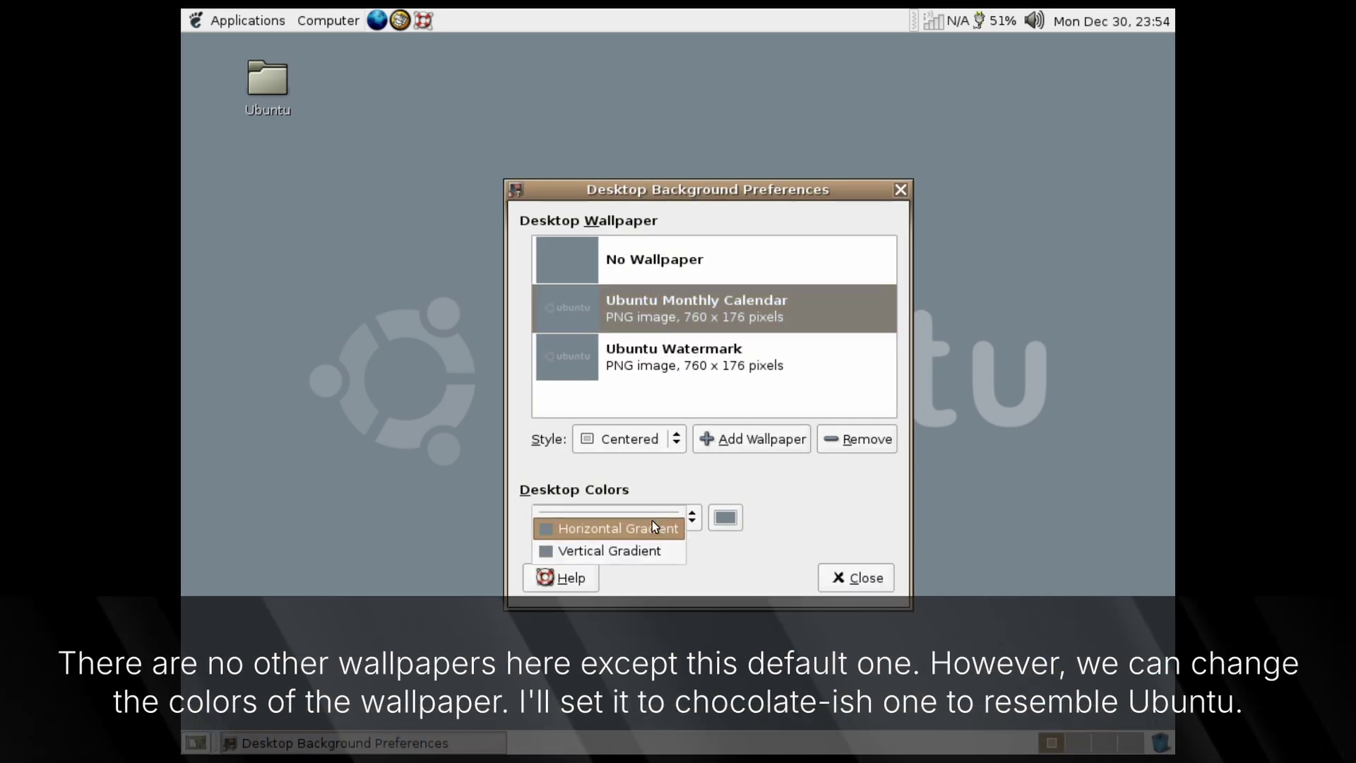
{"action": "left_click", "coordinate": [725, 518]}
{"action": "left_click", "coordinate": [930, 573]}
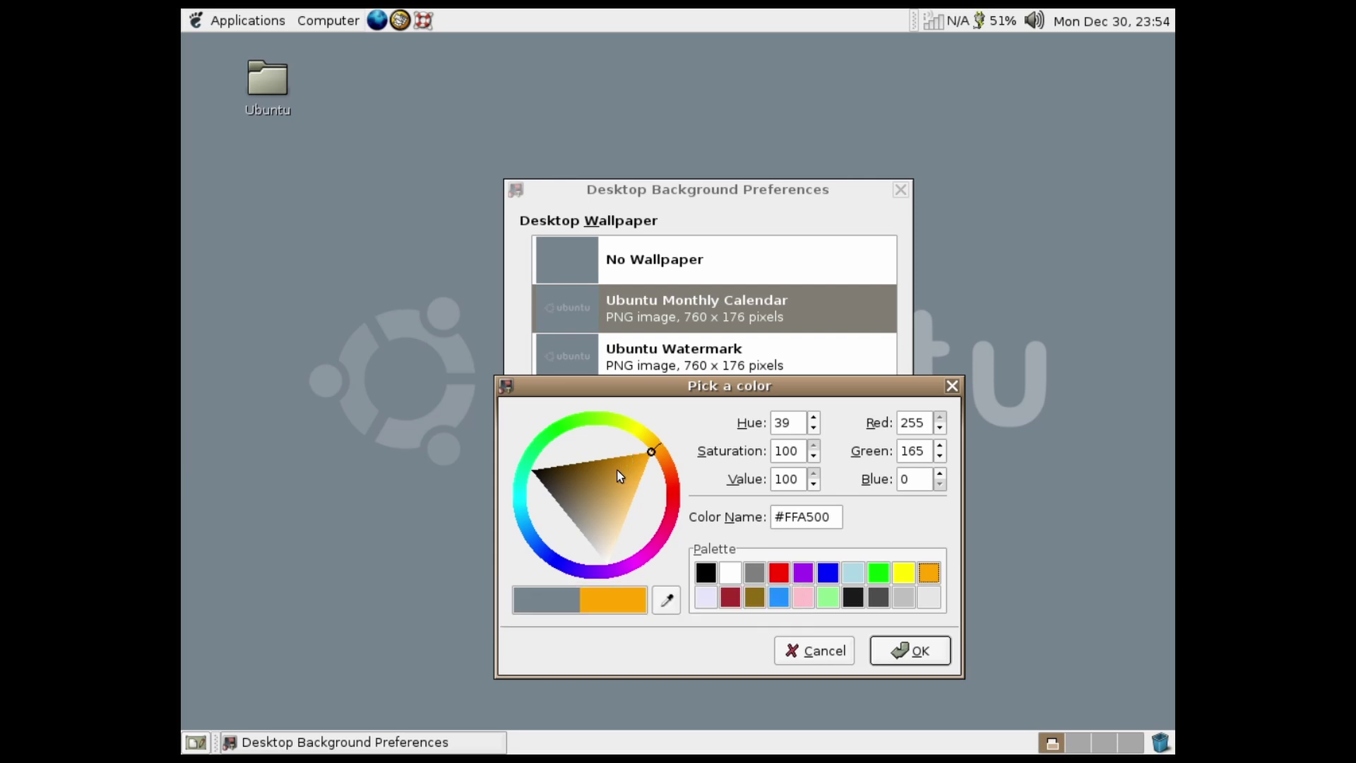
{"action": "mouse_move", "coordinate": [613, 476]}
{"action": "left_mouse_down"}
{"action": "mouse_move", "coordinate": [639, 486]}
{"action": "mouse_move", "coordinate": [576, 473]}
{"action": "left_mouse_up"}
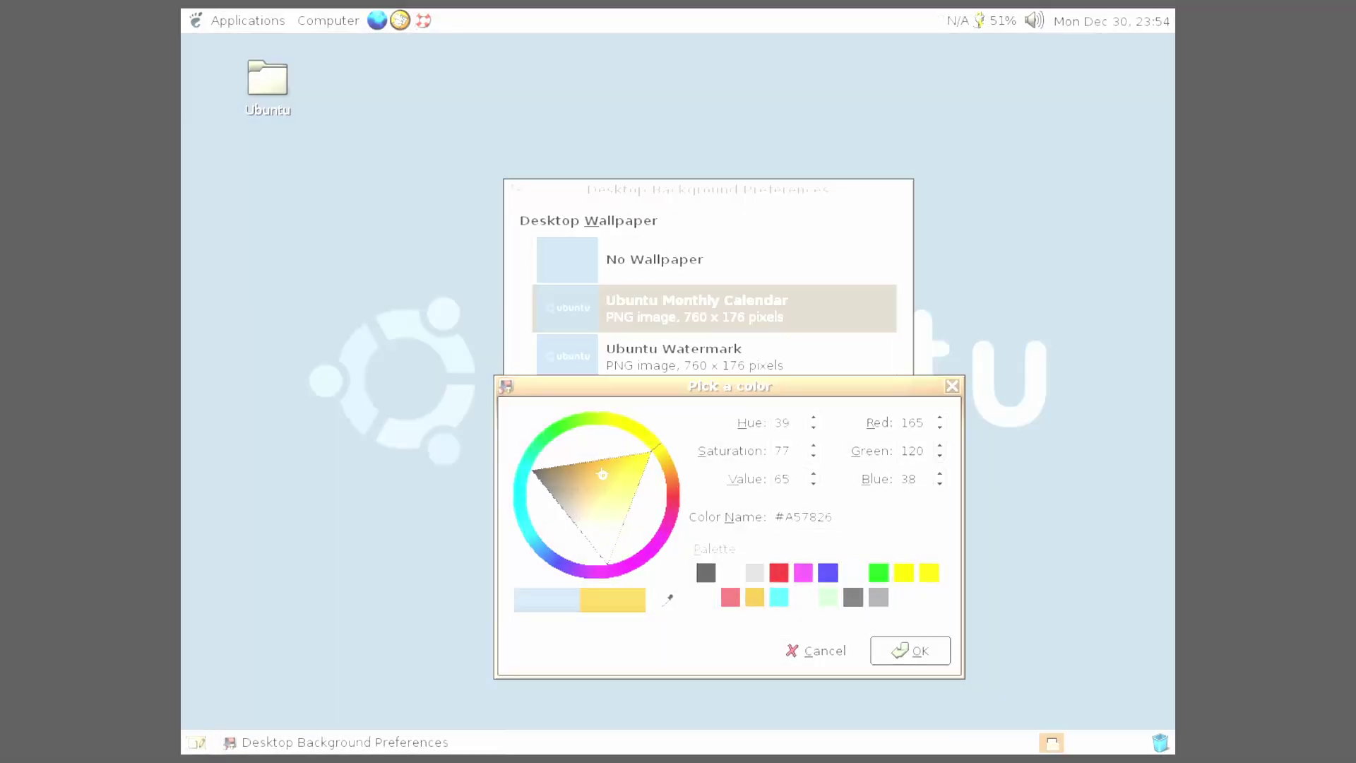
{"action": "left_click", "coordinate": [910, 649]}
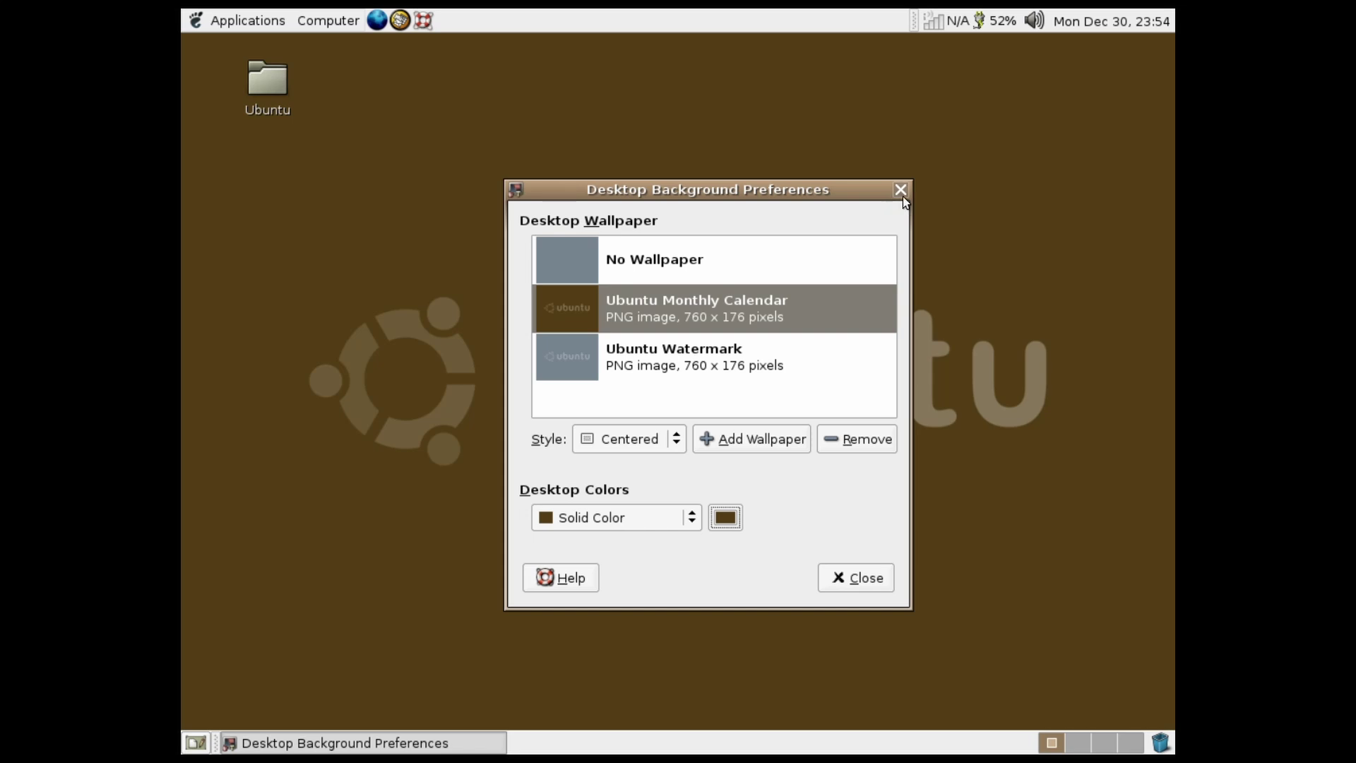
{"action": "left_click", "coordinate": [901, 190]}
{"action": "left_click_drag", "start_coordinate": [583, 306], "coordinate": [469, 243]}
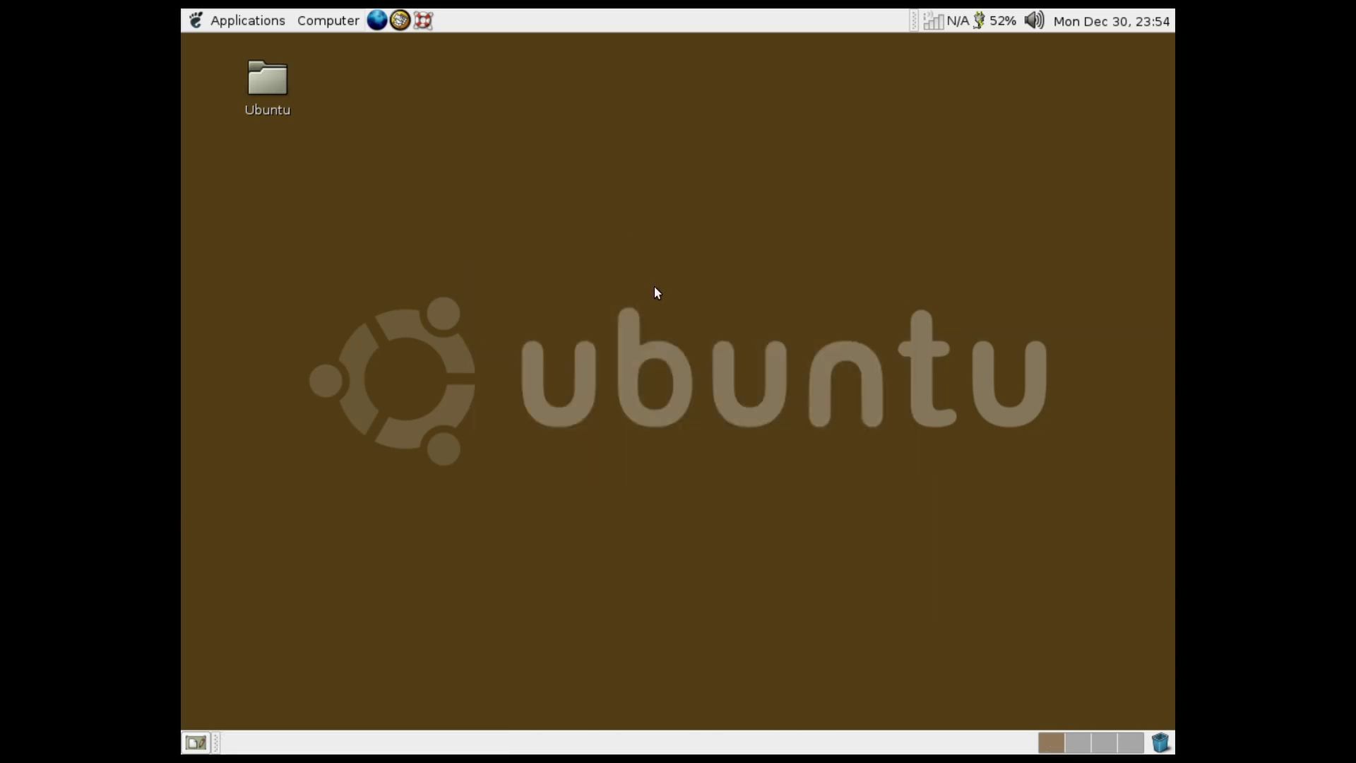
Launch Text Editor from Applications > Accessories and show gedit's About dialog, version 2.8.0
{"action": "left_click", "coordinate": [340, 15]}
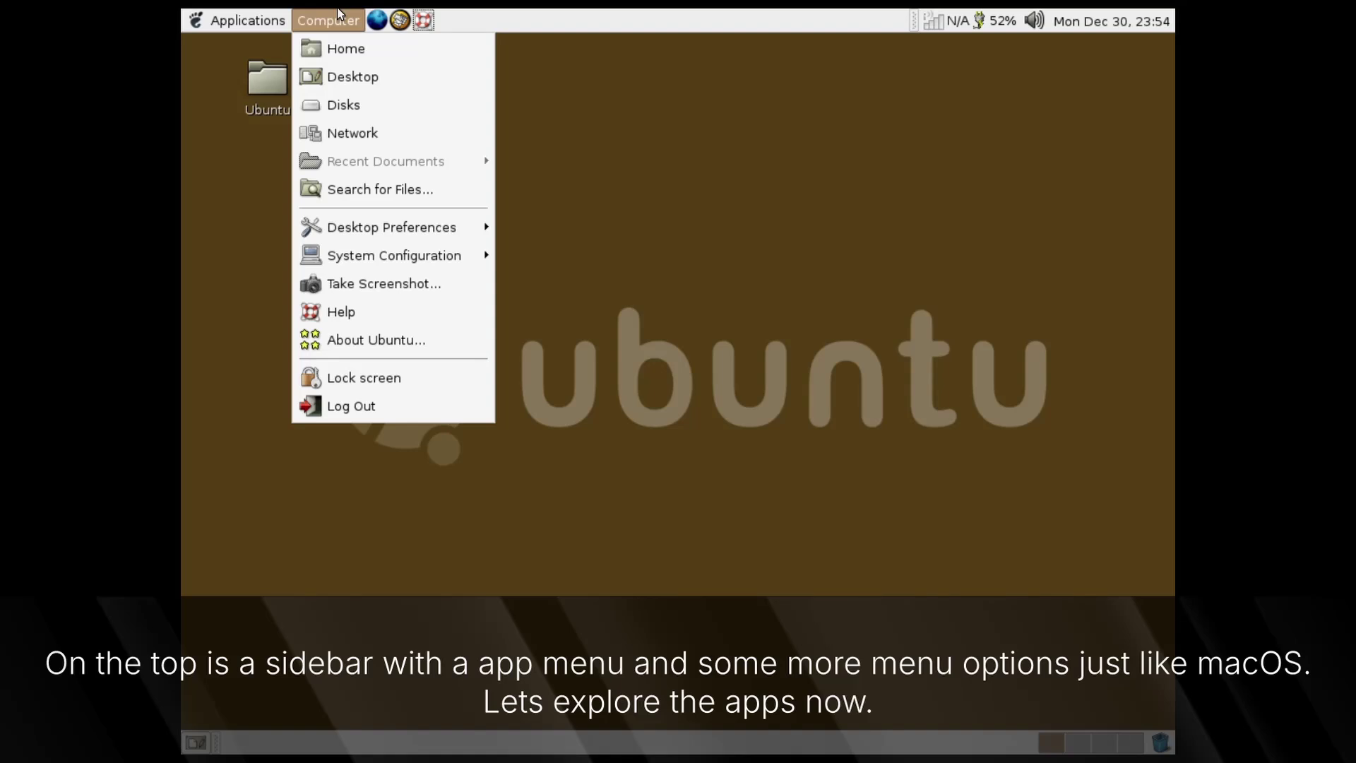
{"action": "mouse_move", "coordinate": [241, 7]}
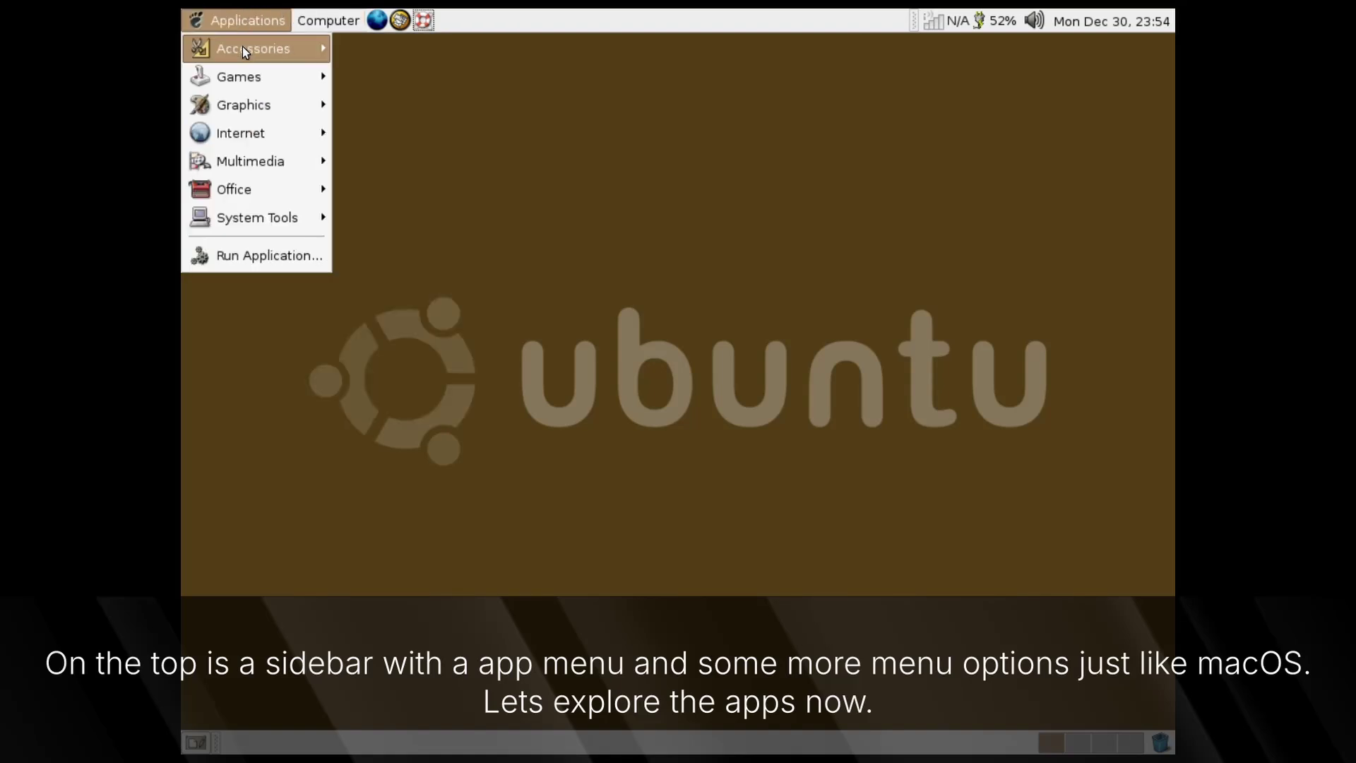
{"action": "mouse_move", "coordinate": [248, 53]}
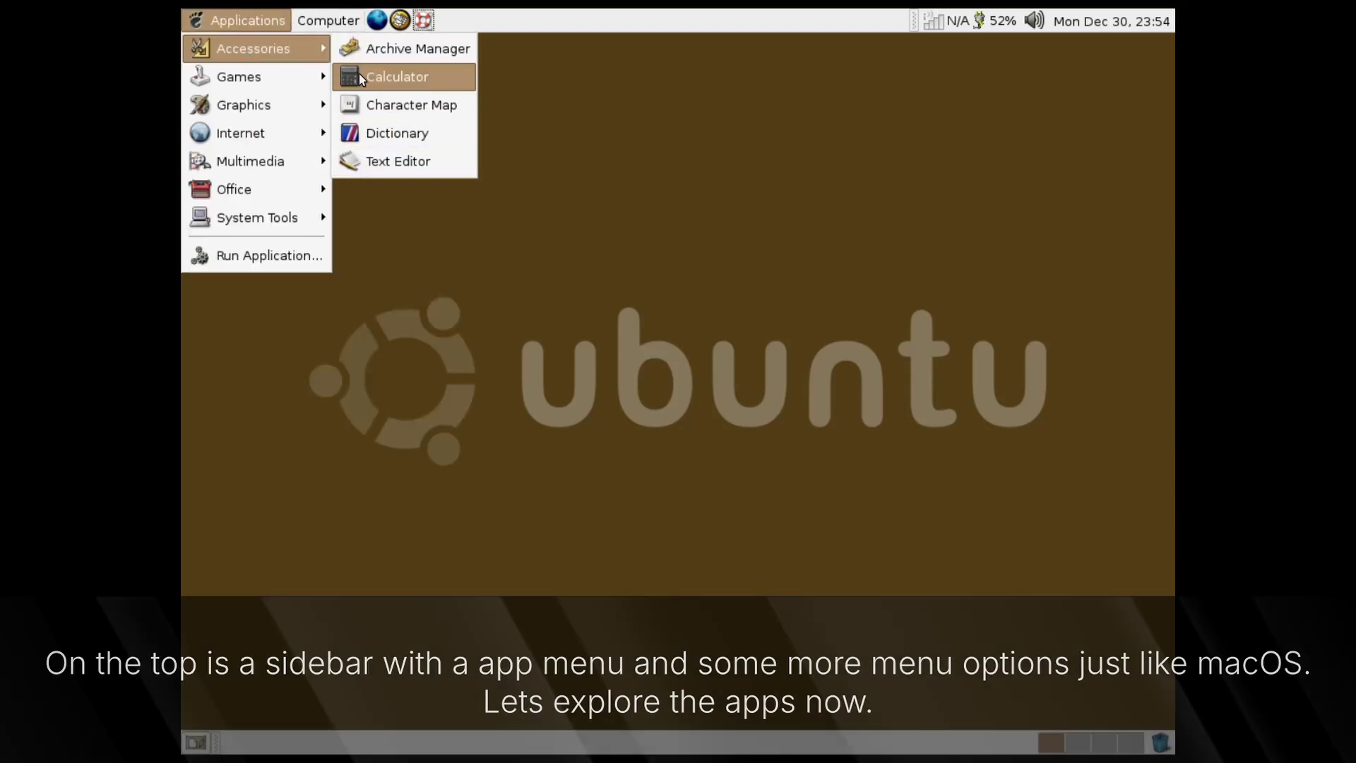
{"action": "left_click", "coordinate": [378, 157]}
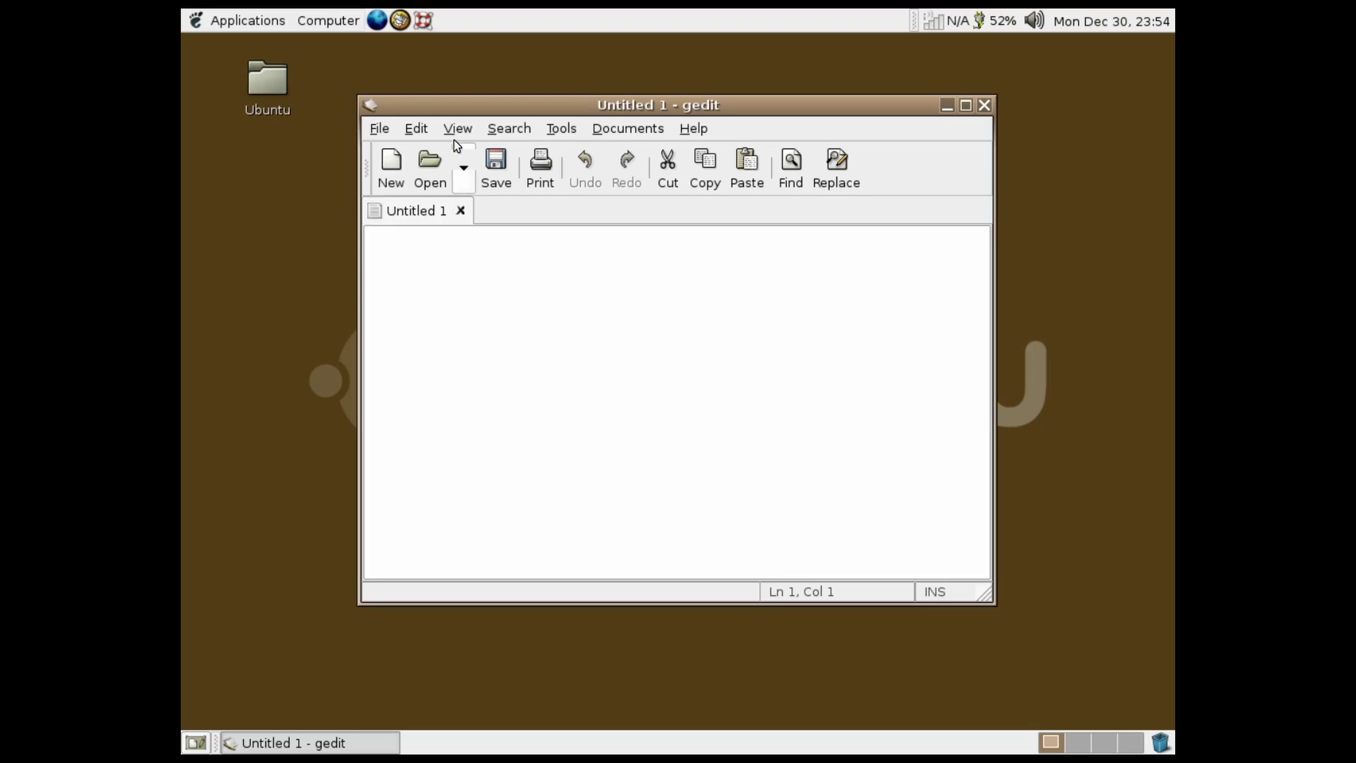
{"action": "left_click", "coordinate": [686, 129]}
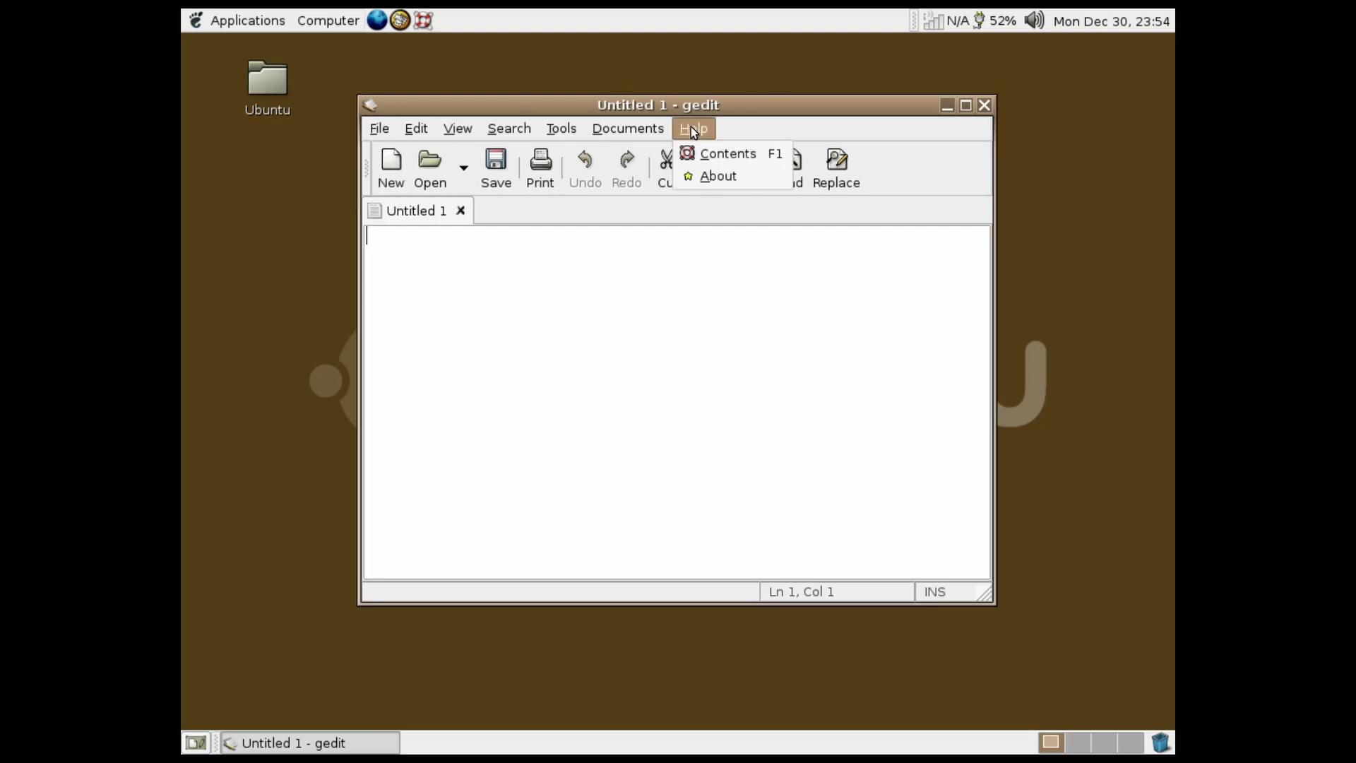
{"action": "left_click", "coordinate": [705, 175]}
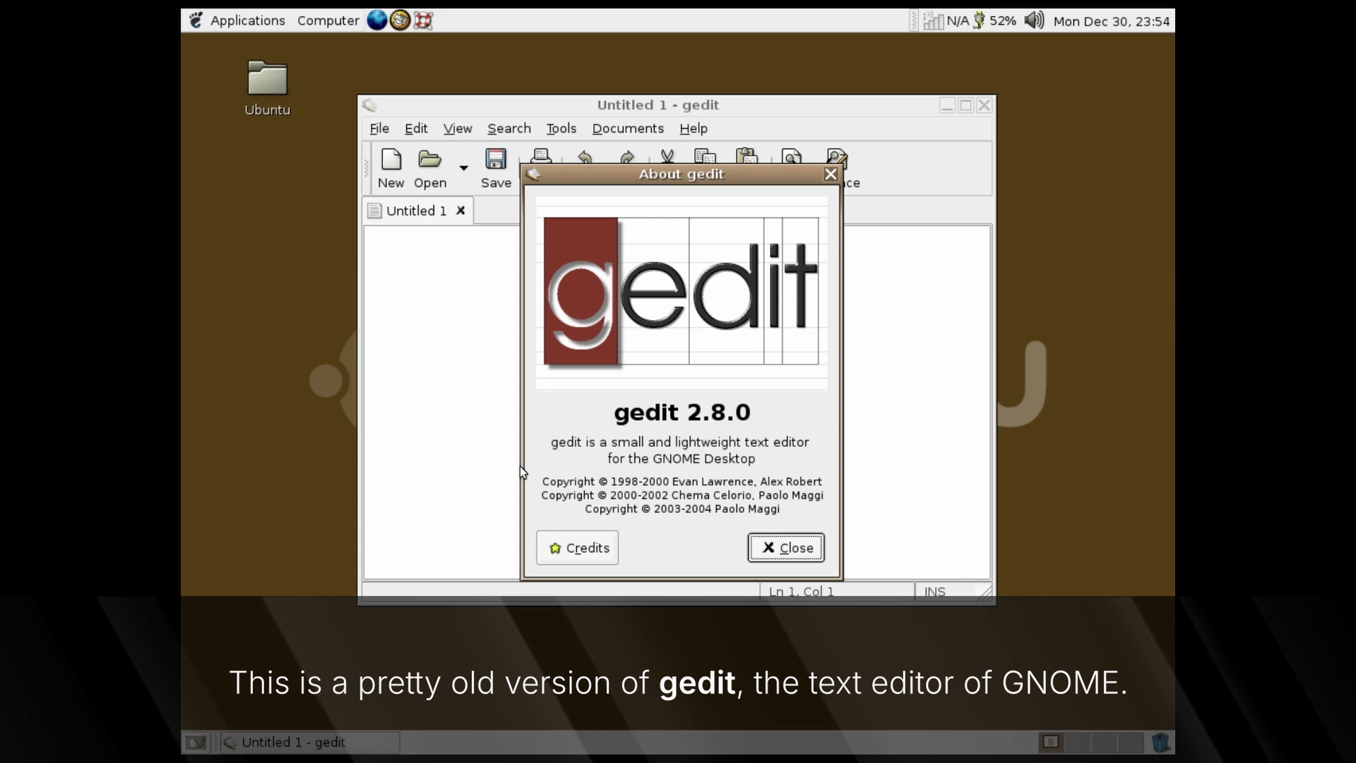
Close the About dialog and type 'This is gedit, a text editor shipped with GNOME'
{"action": "left_click_drag", "start_coordinate": [630, 414], "coordinate": [694, 415]}
{"action": "left_click", "coordinate": [695, 414]}
{"action": "left_click", "coordinate": [791, 552]}
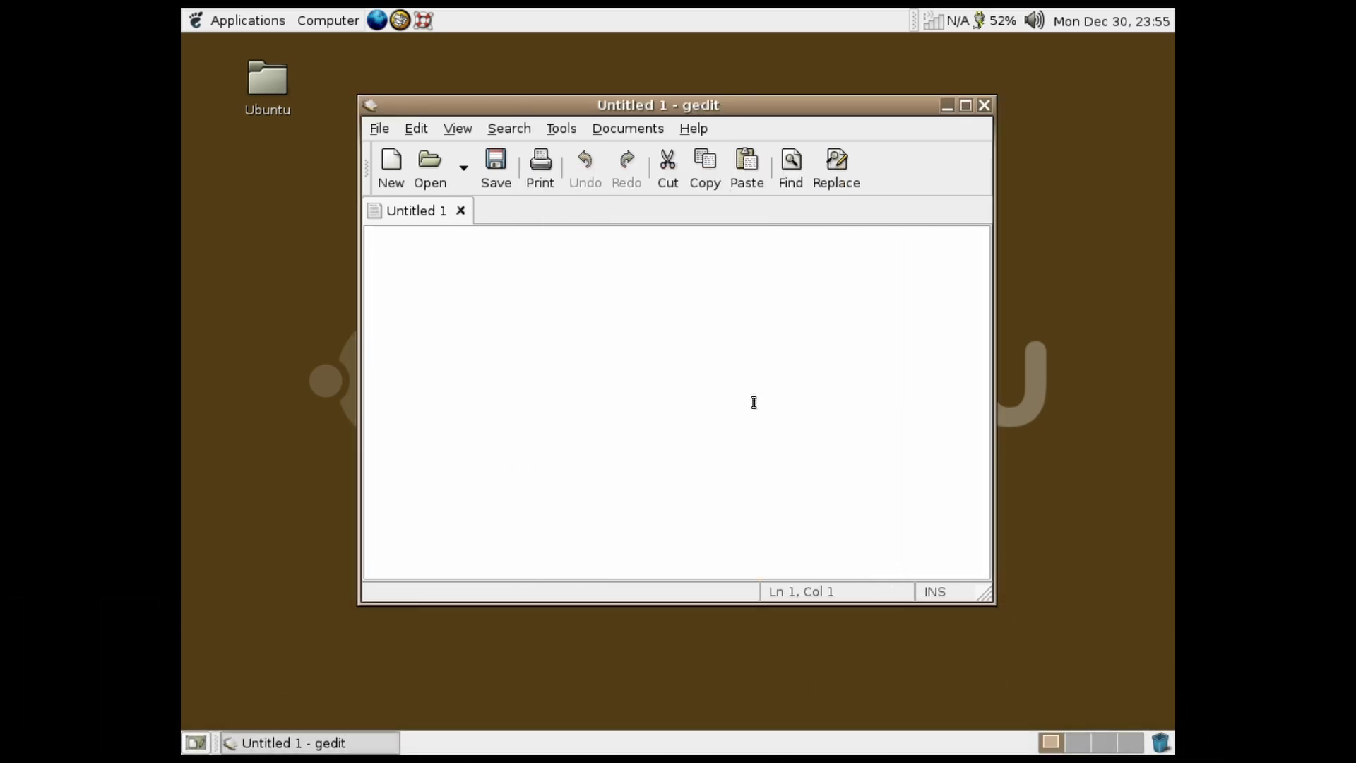
{"action": "type", "text": "This"}
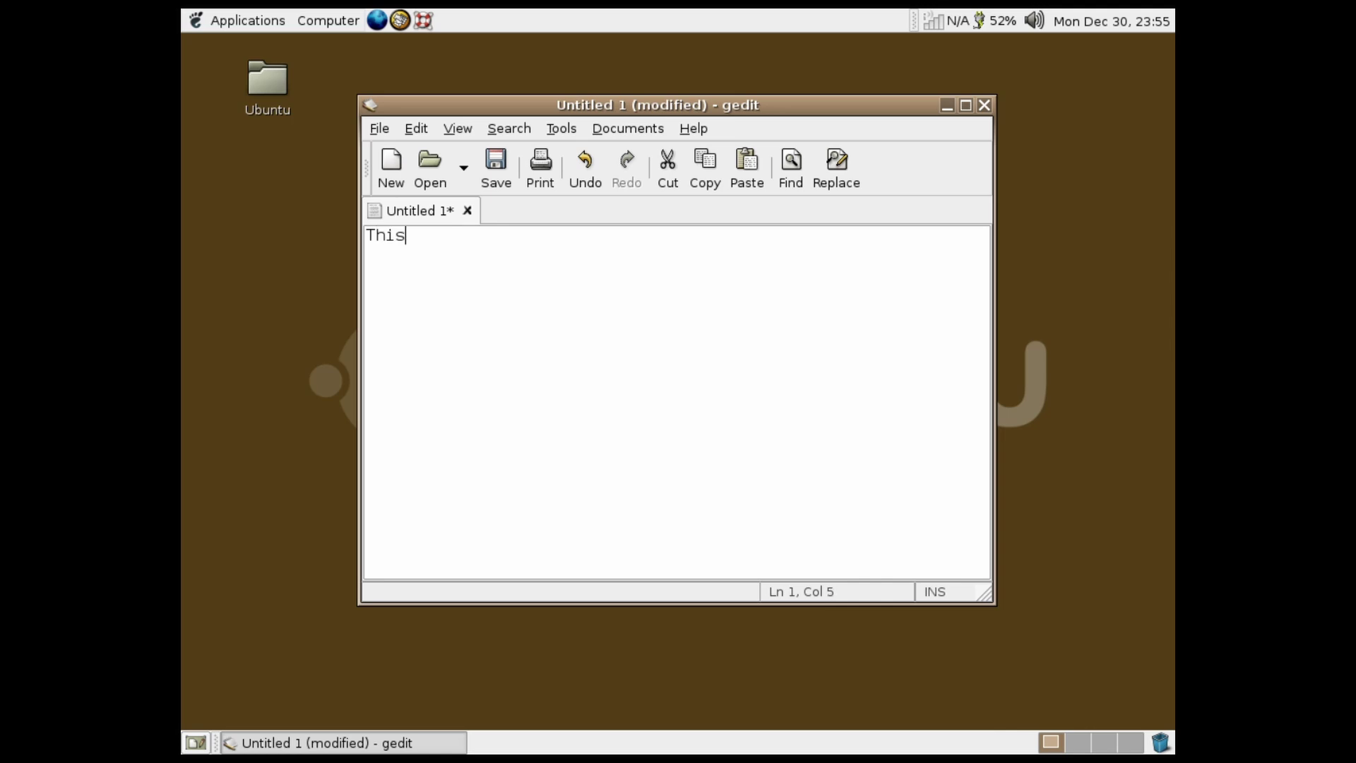
{"action": "type", "text": " is gedit, a text e"}
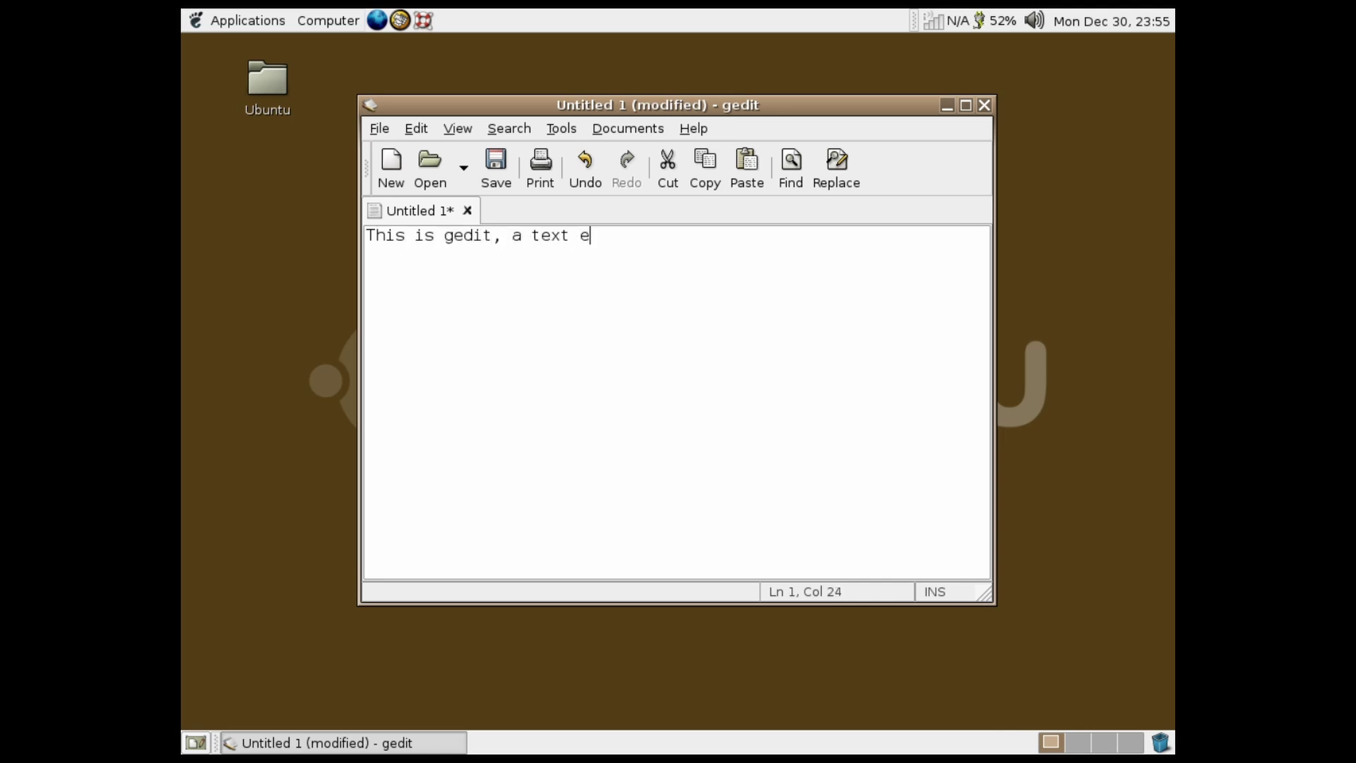
{"action": "type", "text": "ditor shipped with GNOME."}
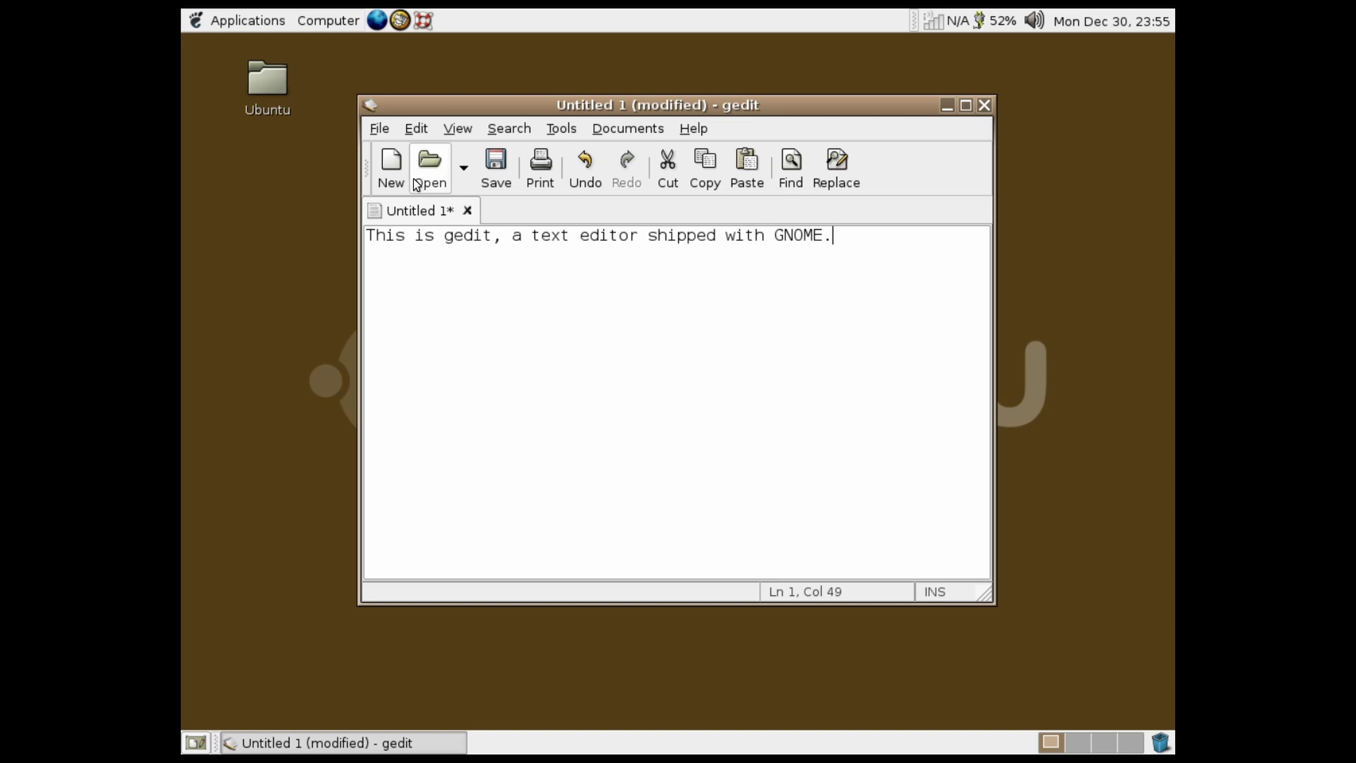
Save the document with Desktop chosen as the save folder, then close the Ubuntu folder window
{"action": "left_click", "coordinate": [505, 162]}
{"action": "left_click", "coordinate": [685, 324]}
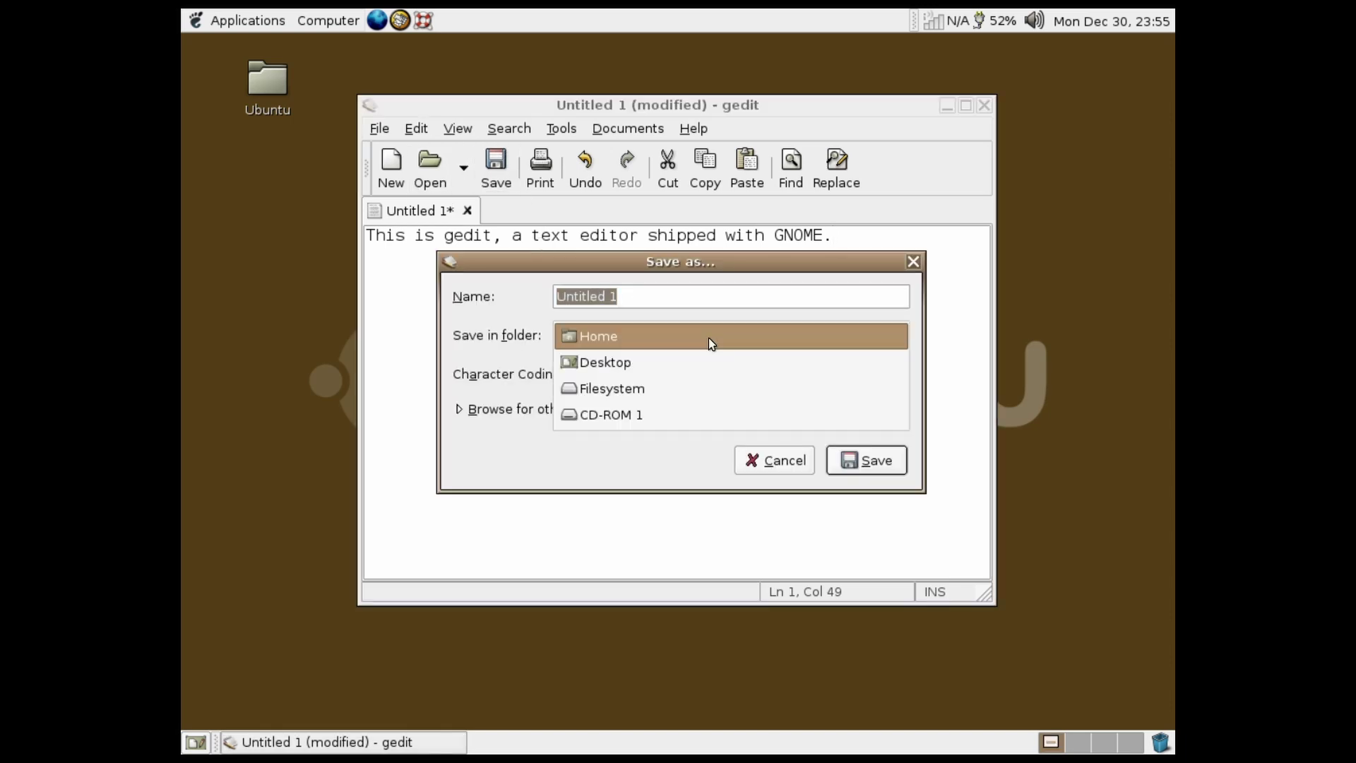
{"action": "left_click", "coordinate": [651, 353]}
{"action": "left_click", "coordinate": [646, 345]}
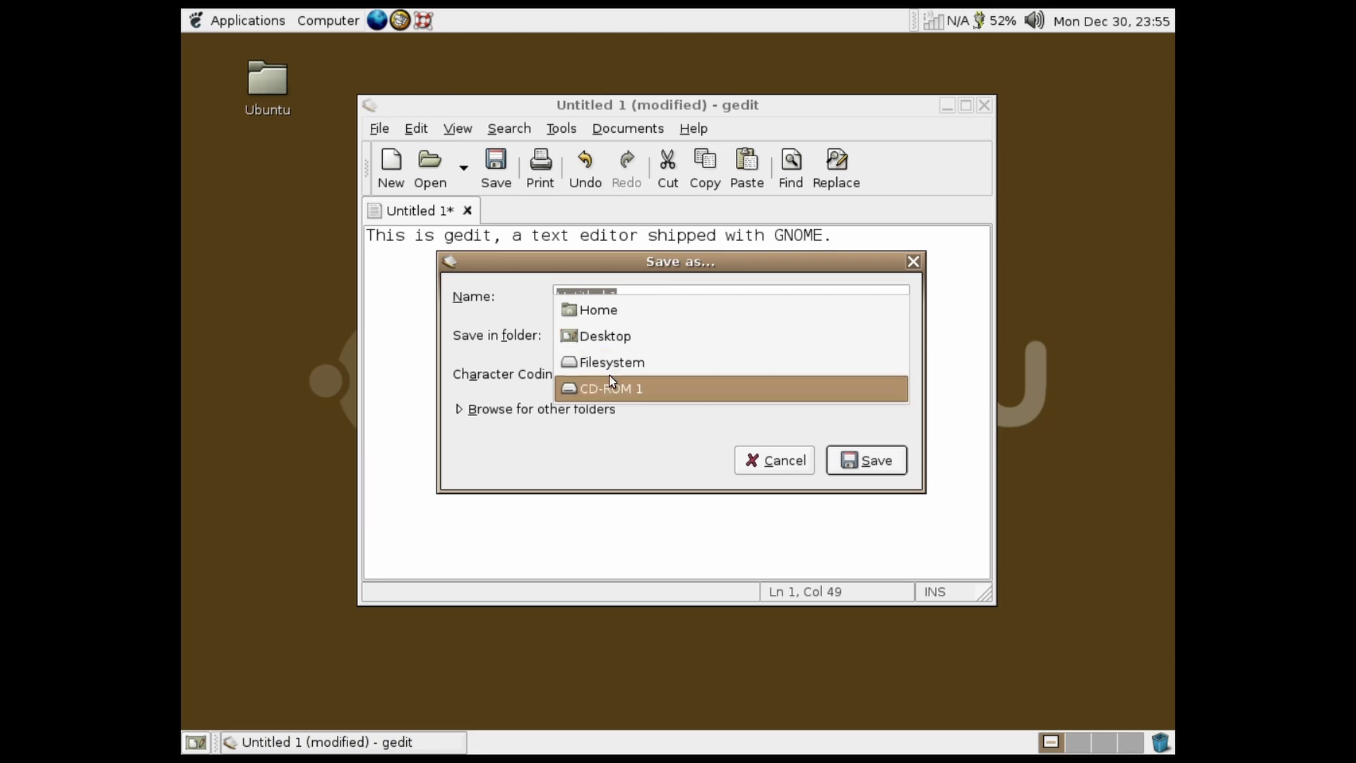
{"action": "left_click", "coordinate": [612, 362]}
{"action": "left_click", "coordinate": [611, 332]}
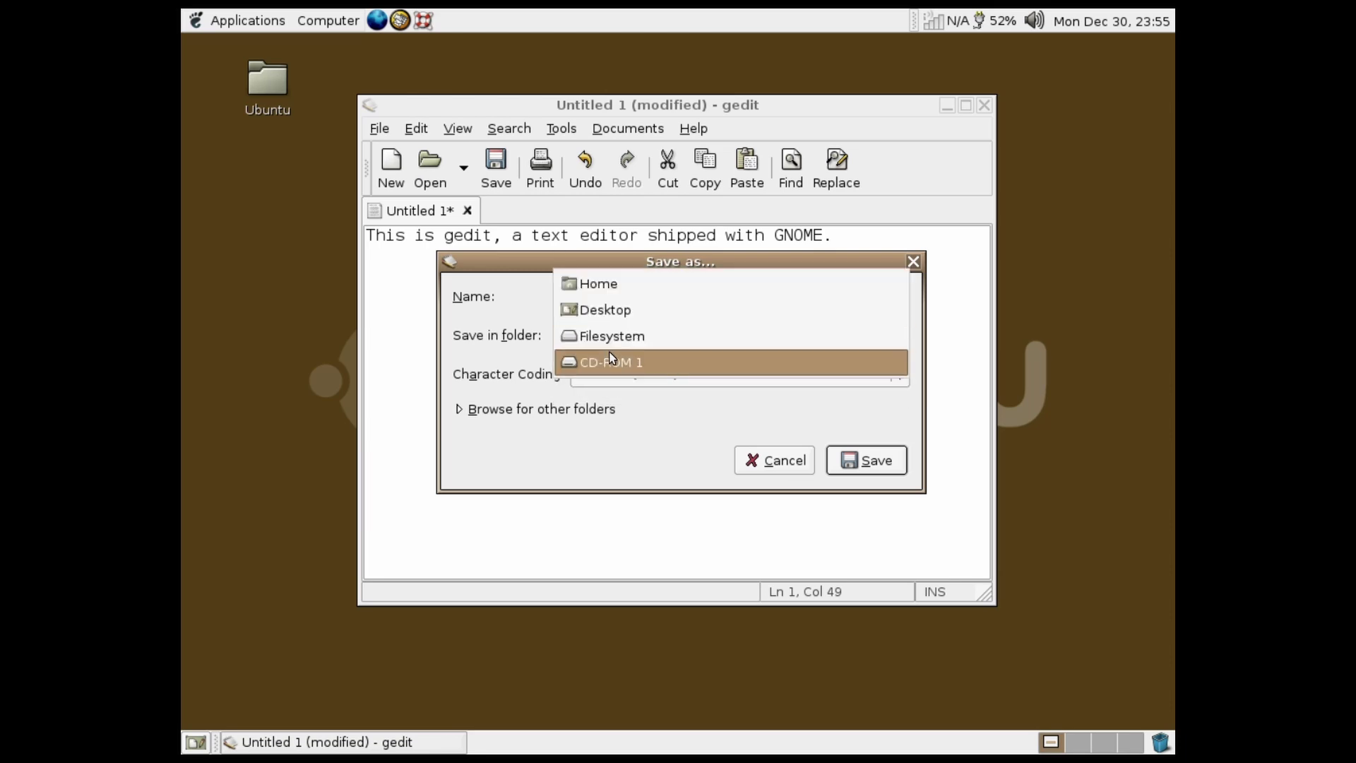
{"action": "left_click", "coordinate": [618, 309]}
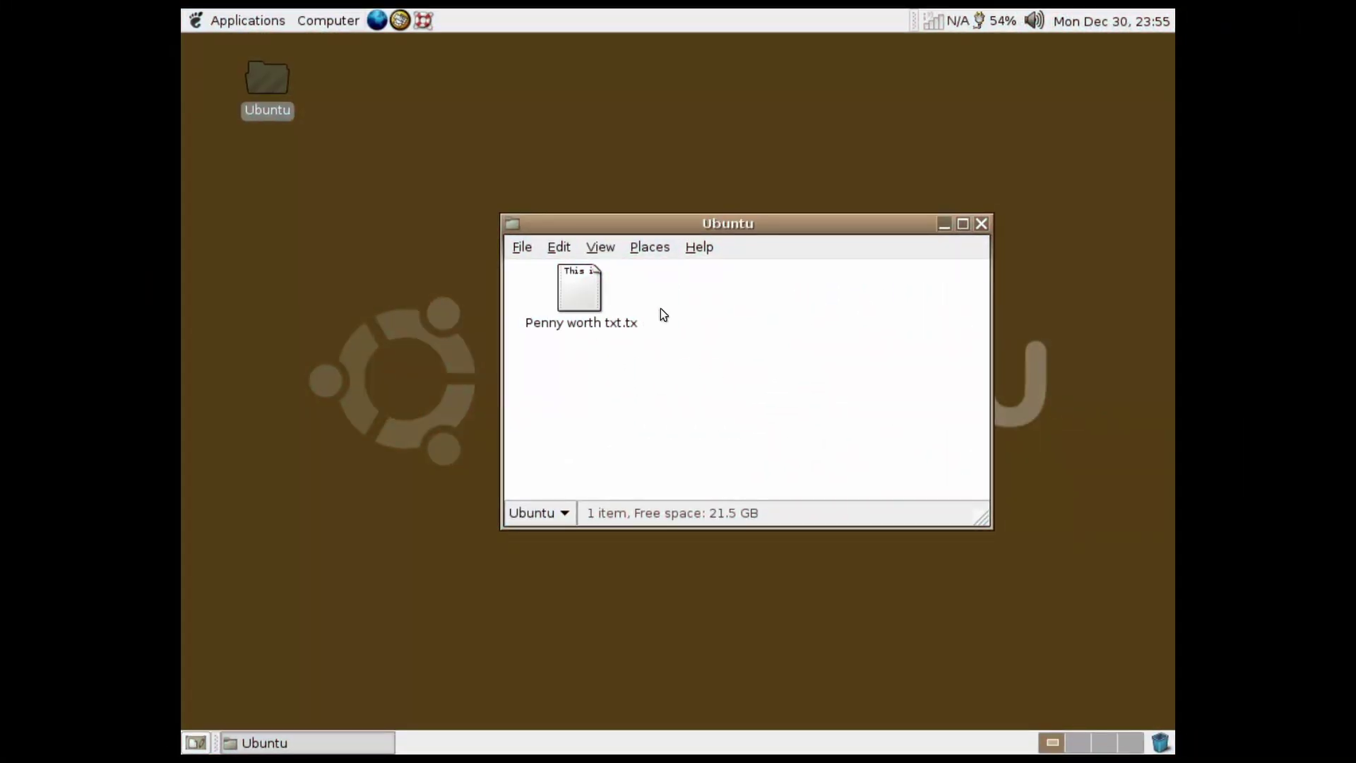
{"action": "left_click", "coordinate": [982, 225]}
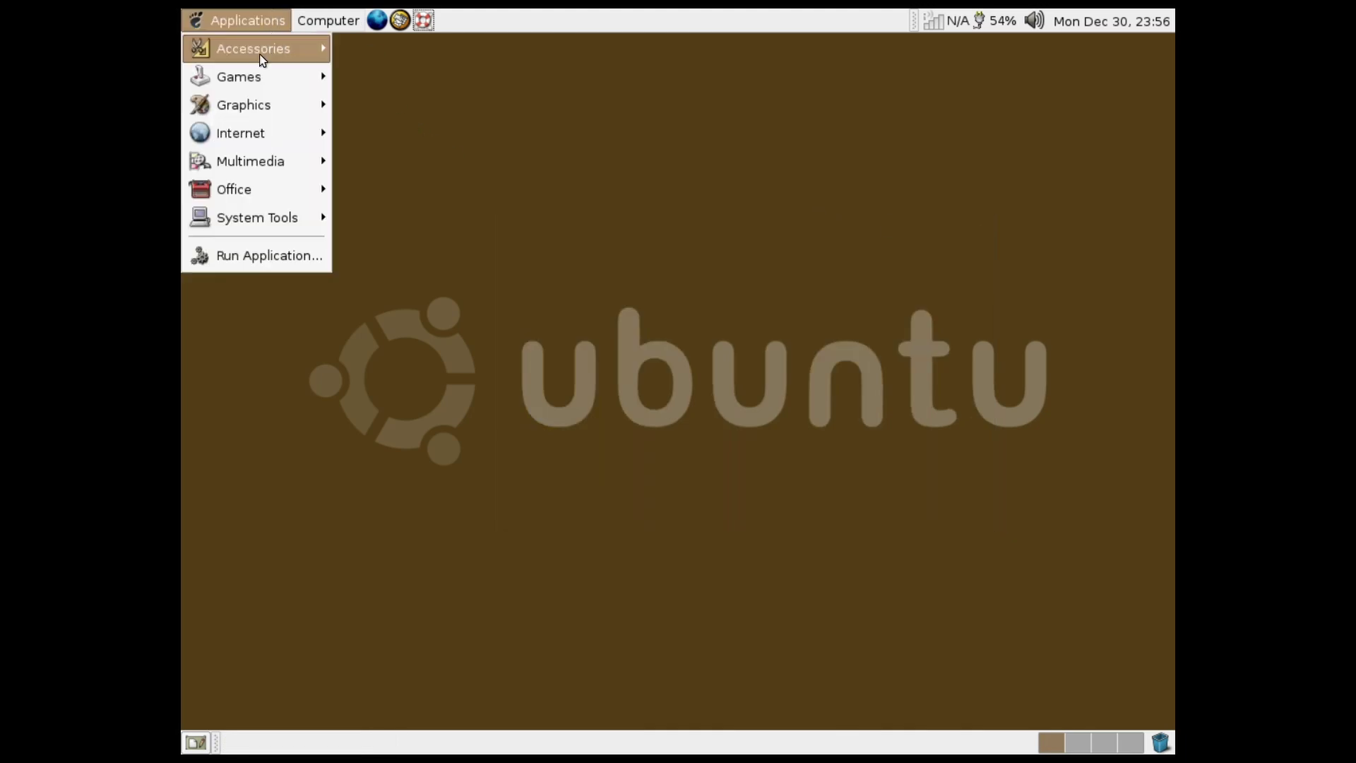
{"action": "mouse_move", "coordinate": [295, 57]}
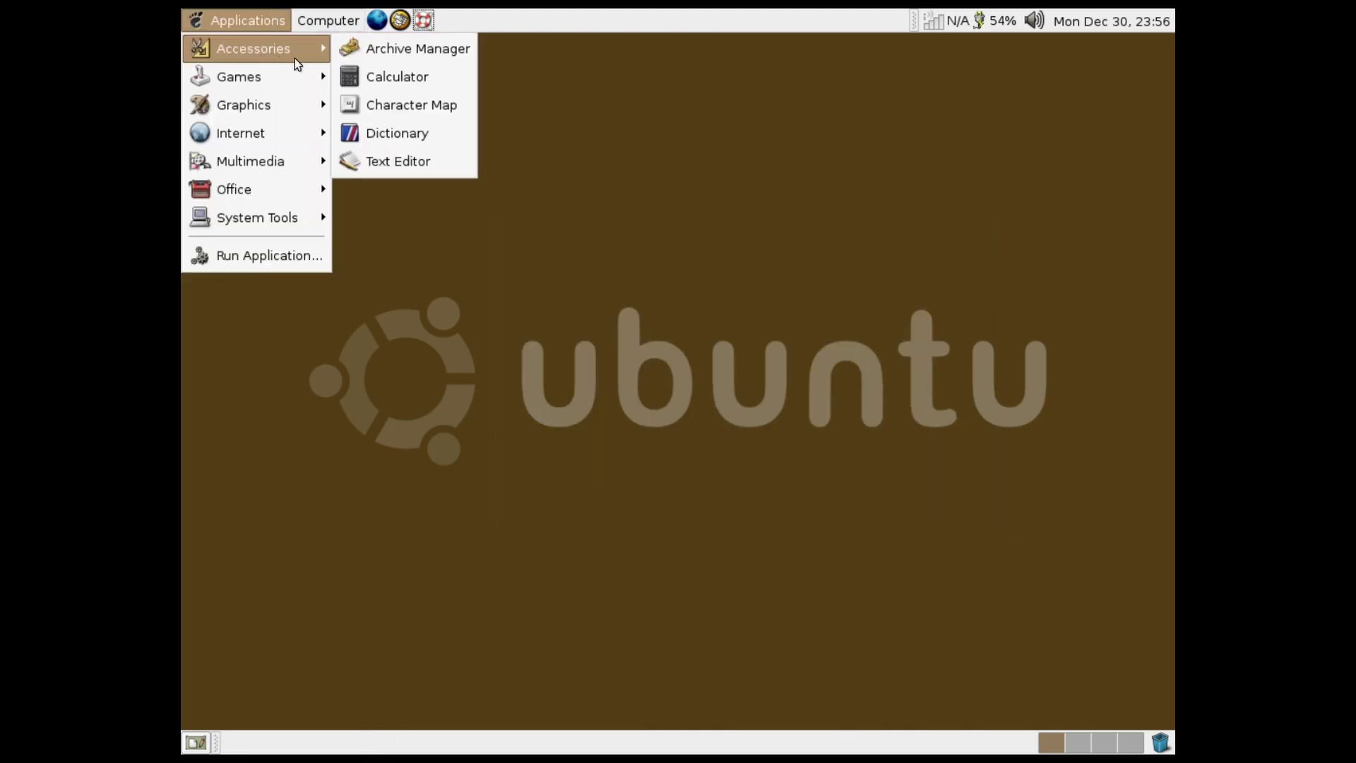
{"action": "left_click", "coordinate": [420, 50]}
{"action": "left_click", "coordinate": [427, 167]}
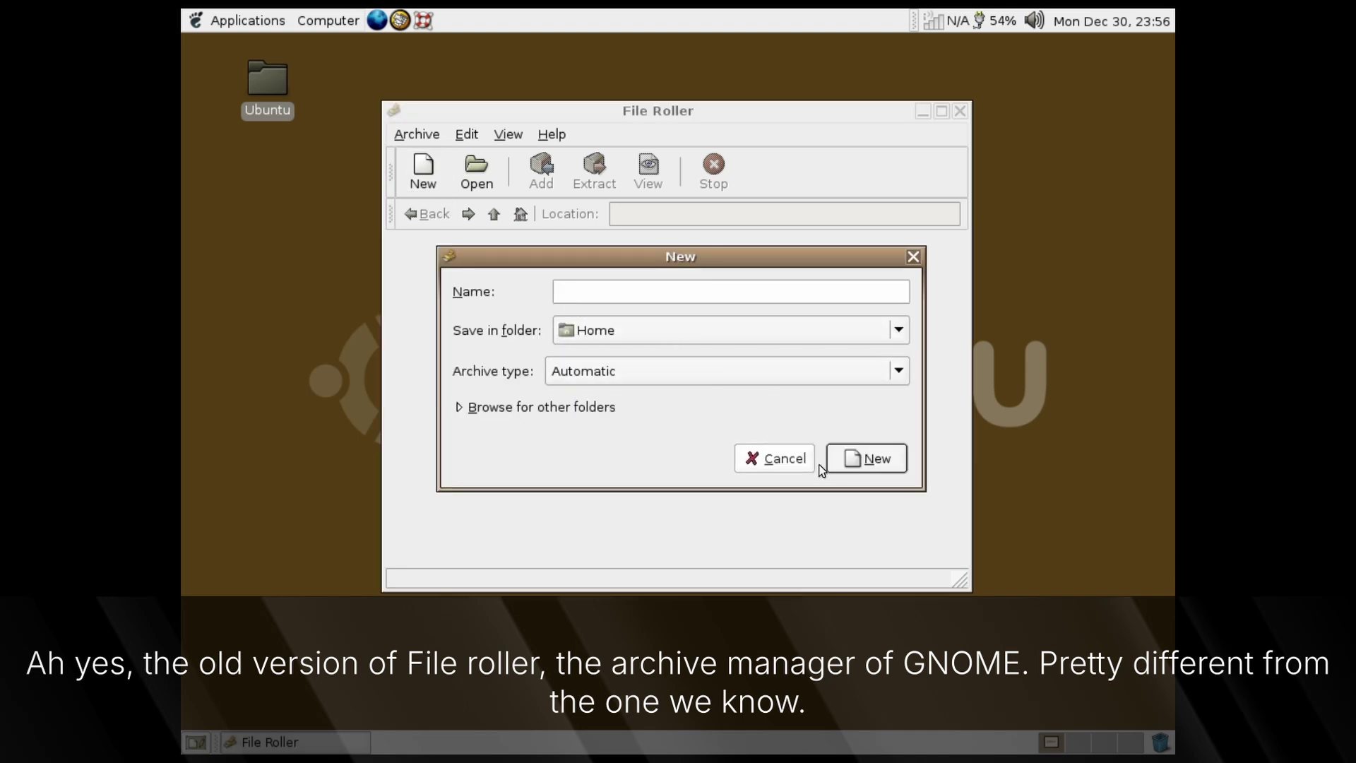
{"action": "left_click", "coordinate": [786, 452]}
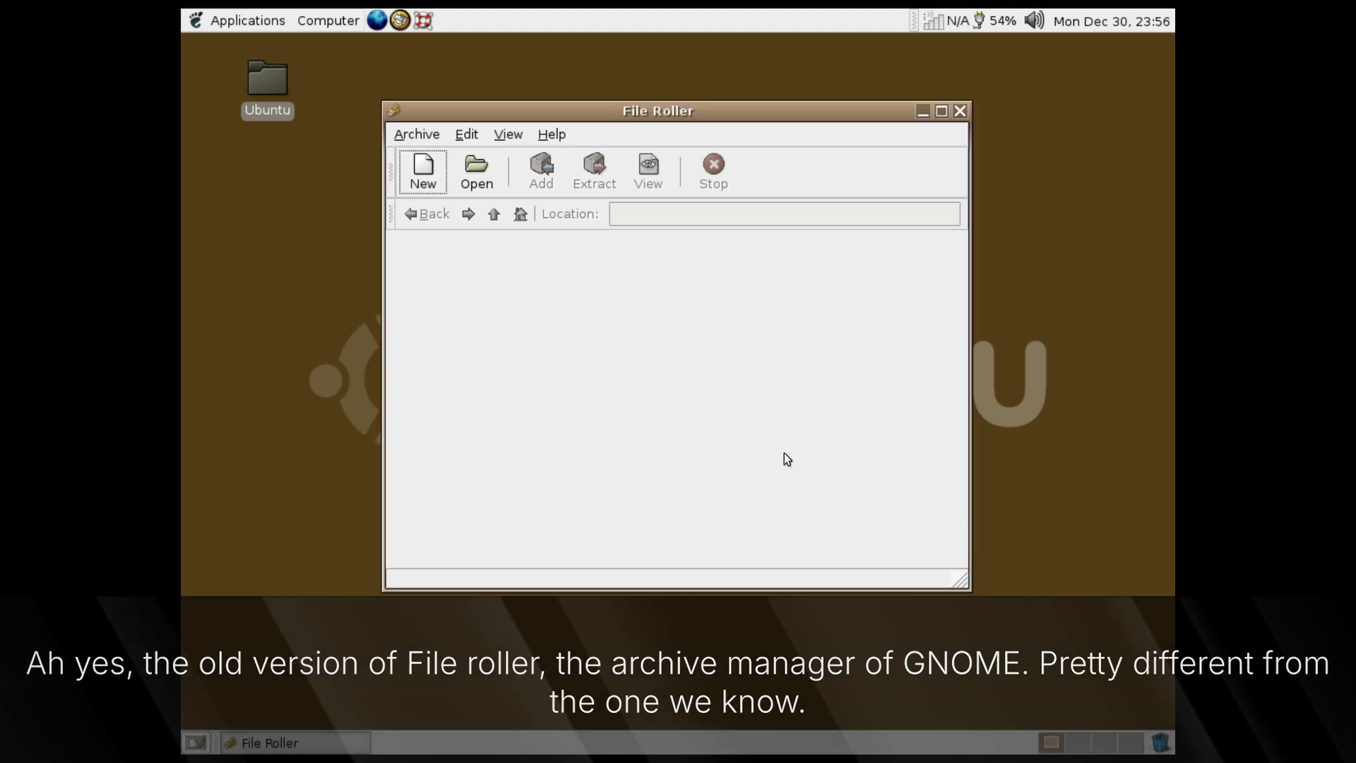
{"action": "left_click", "coordinate": [552, 134]}
{"action": "left_click", "coordinate": [576, 185]}
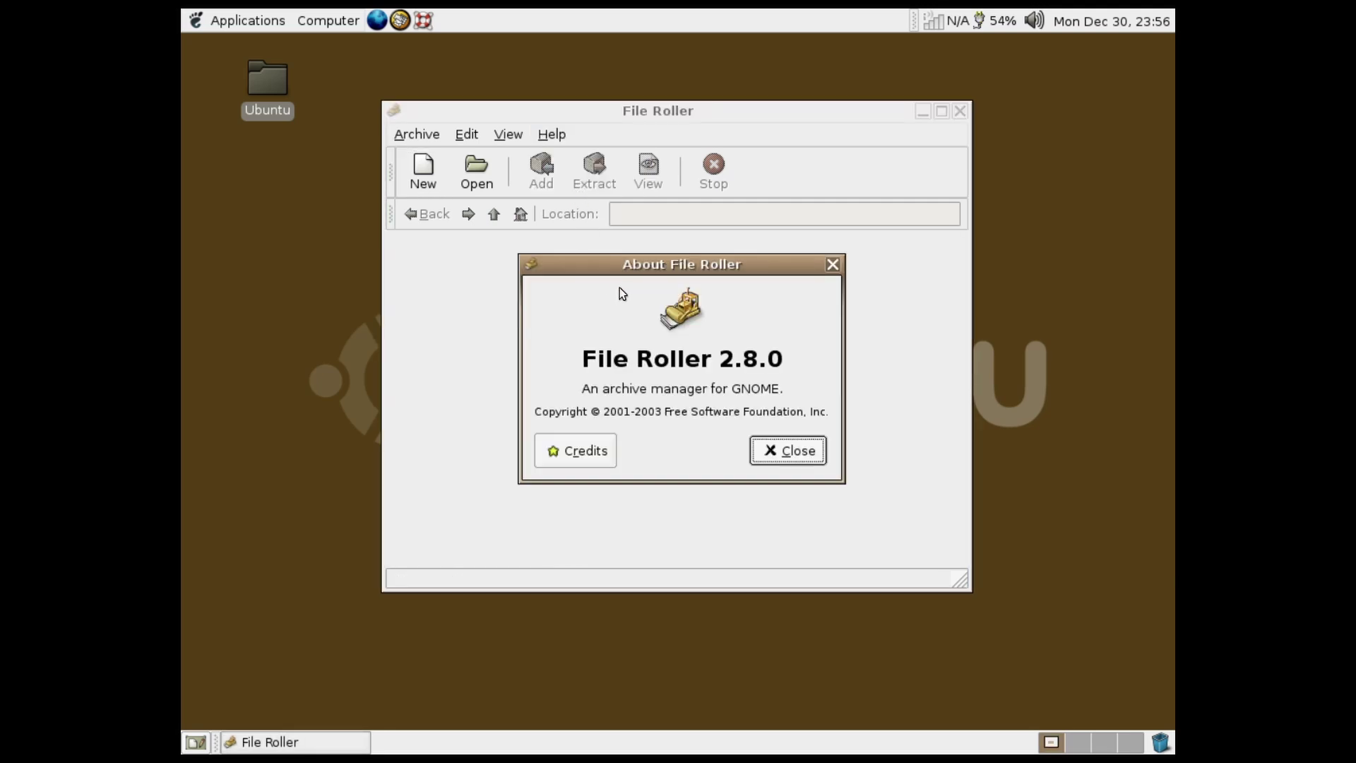
{"action": "left_click", "coordinate": [786, 455]}
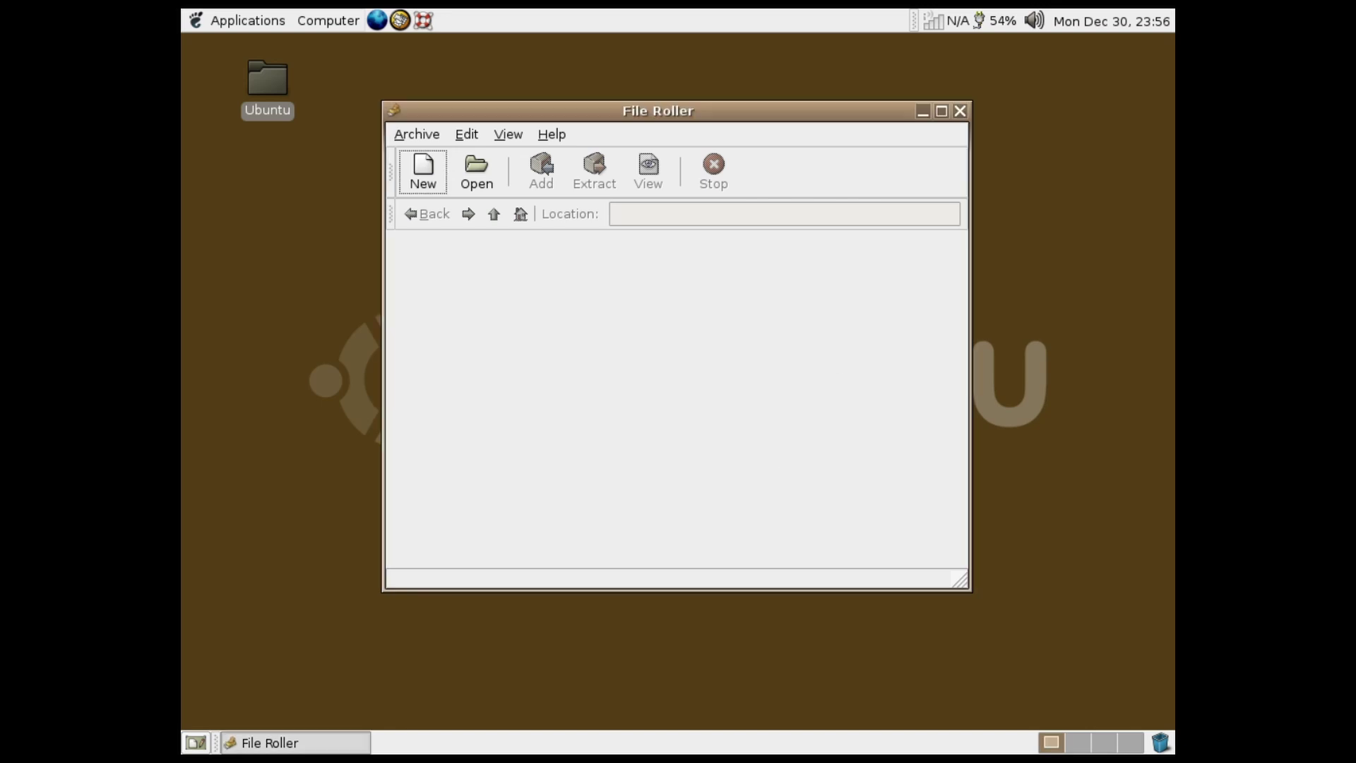
{"action": "left_click", "coordinate": [962, 111]}
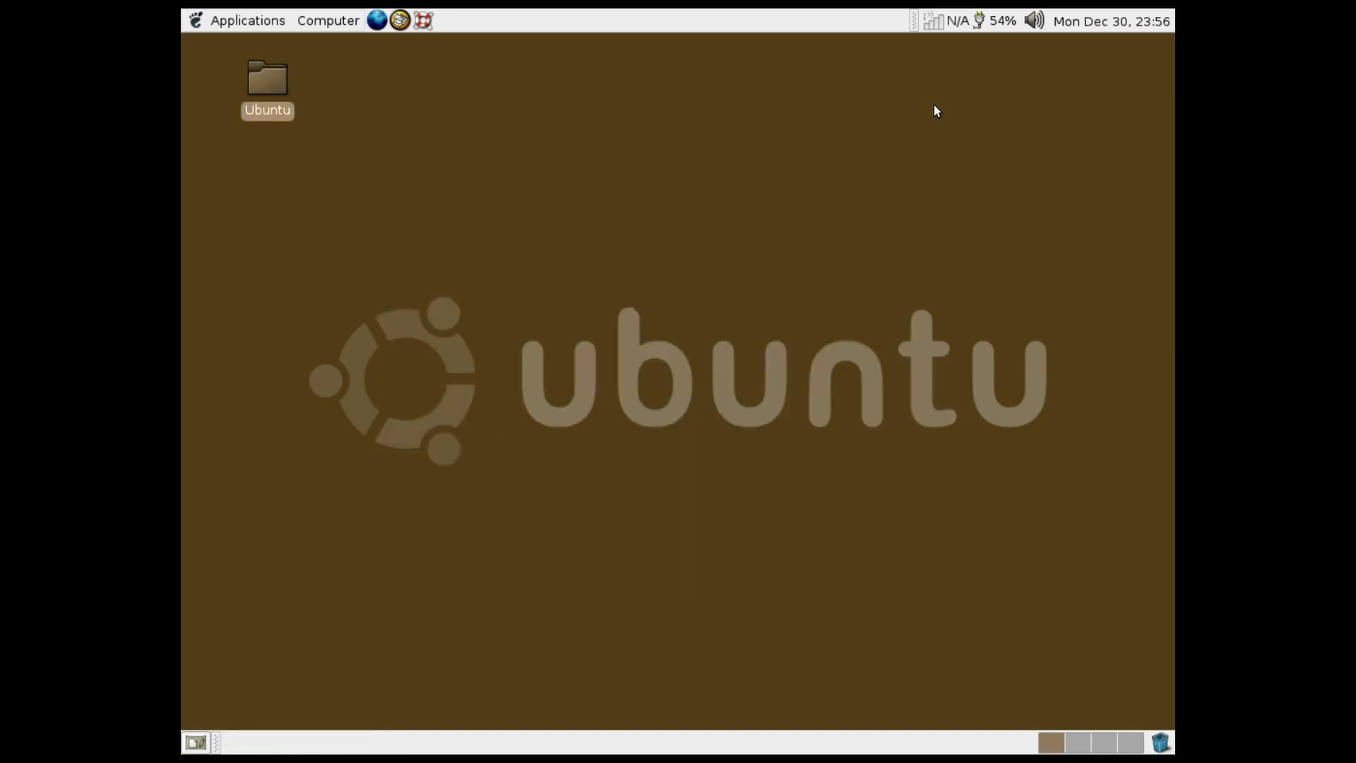
{"action": "left_click", "coordinate": [215, 14]}
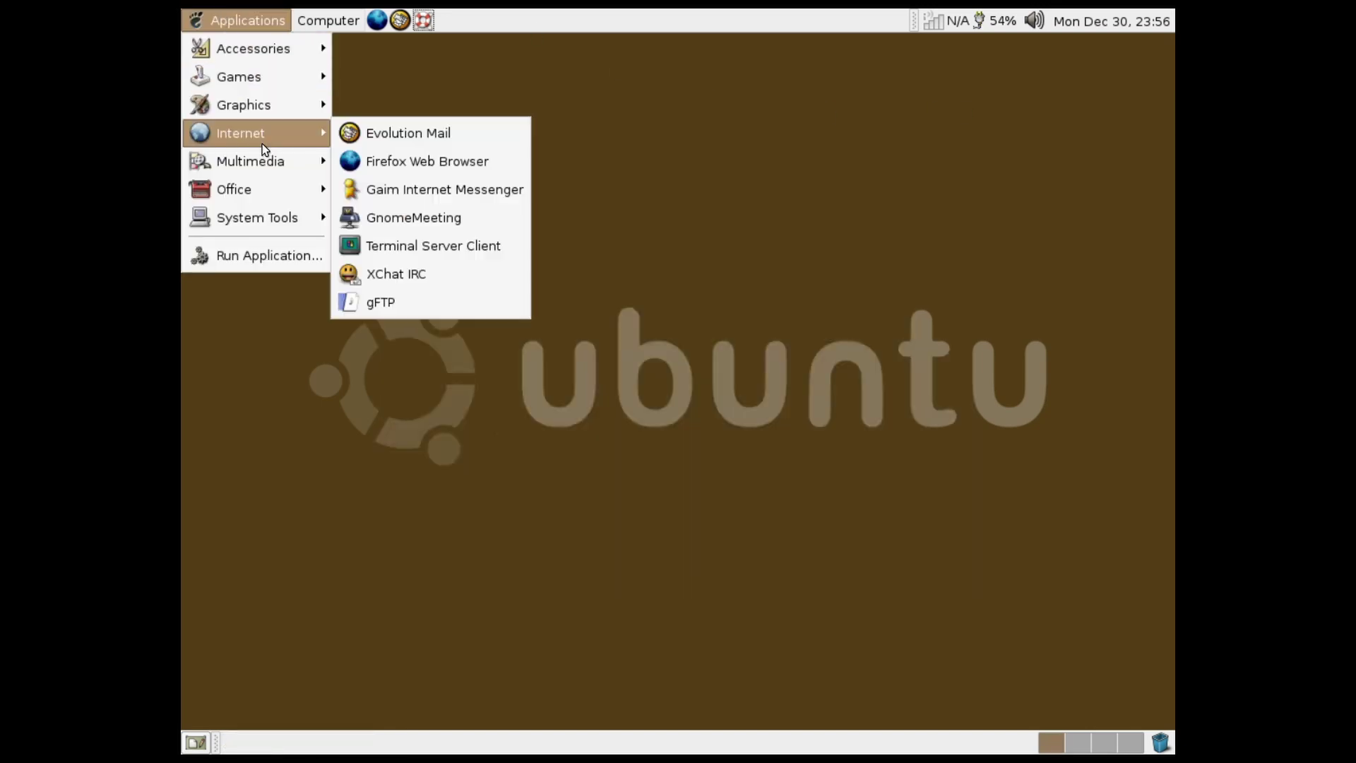
{"action": "mouse_move", "coordinate": [271, 51]}
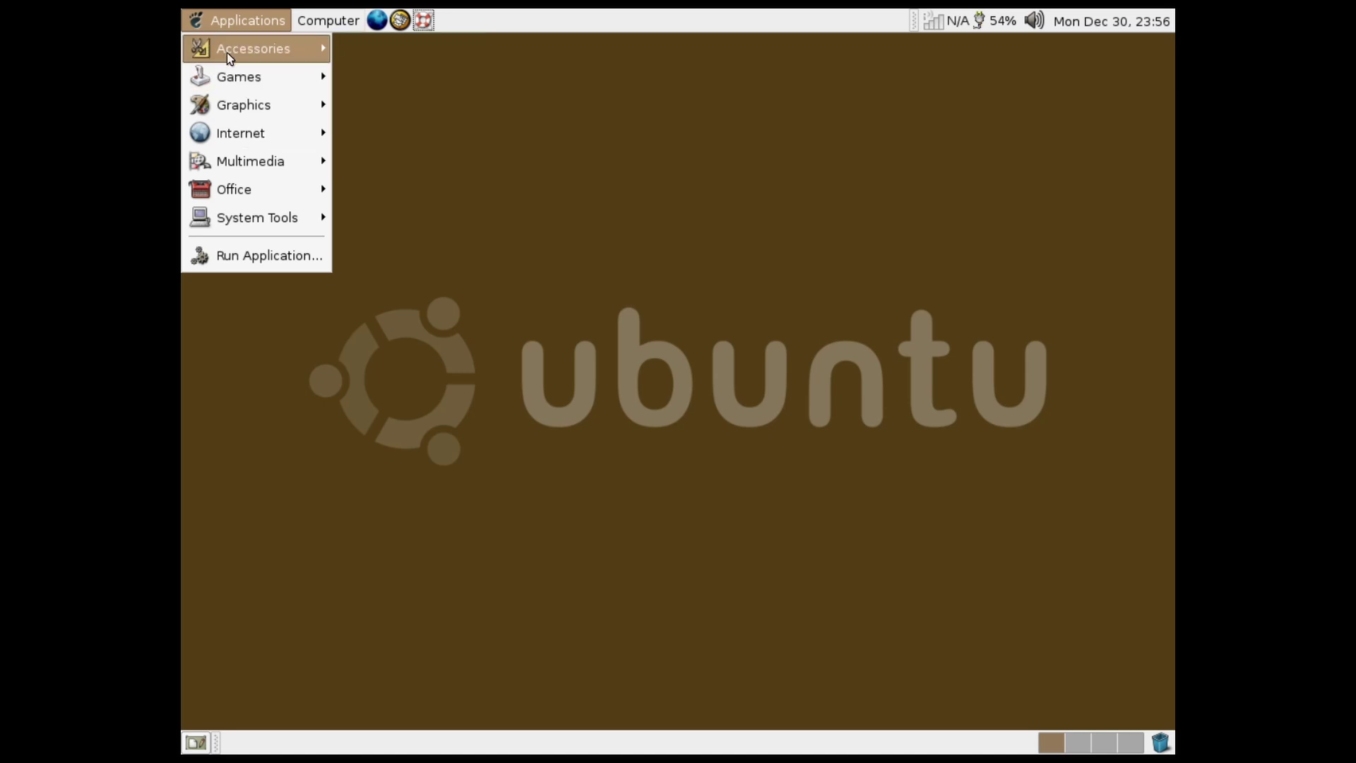
{"action": "mouse_move", "coordinate": [235, 71]}
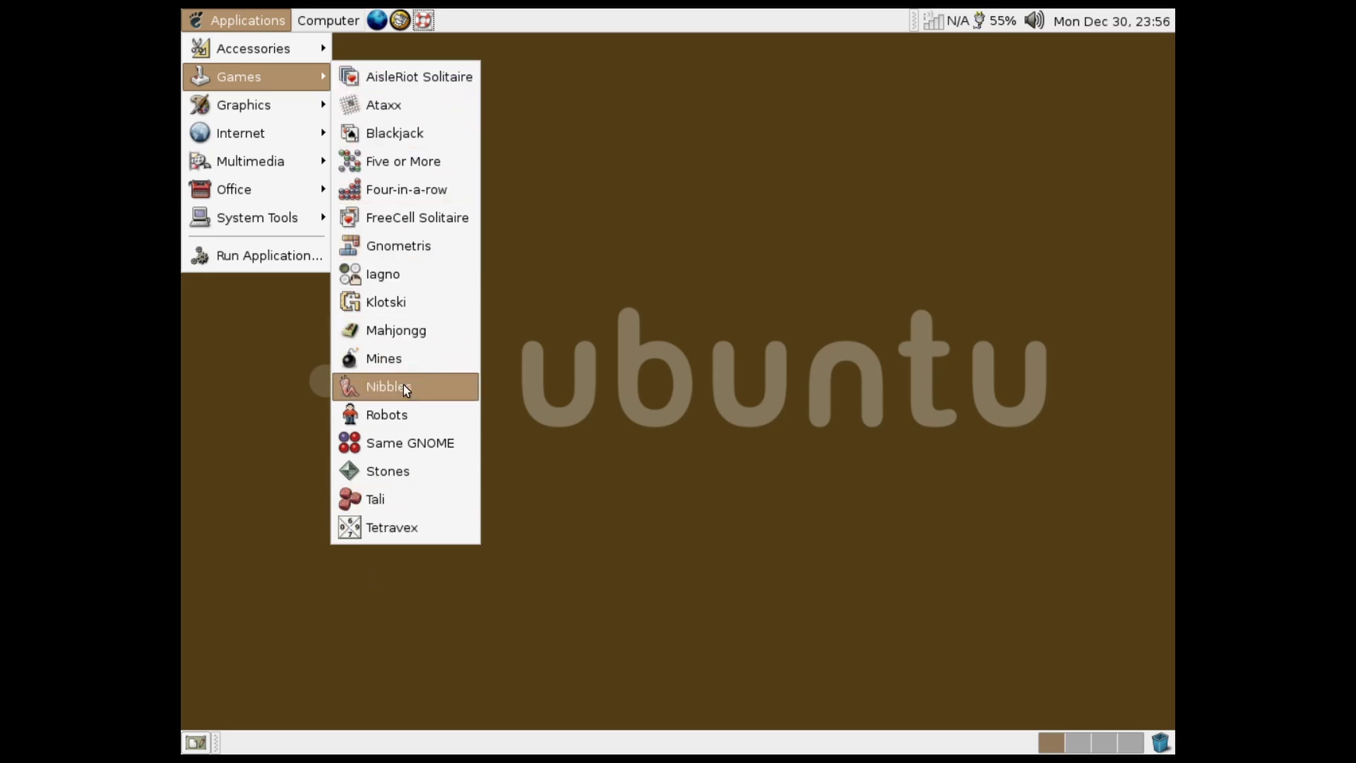
{"action": "left_click", "coordinate": [415, 361]}
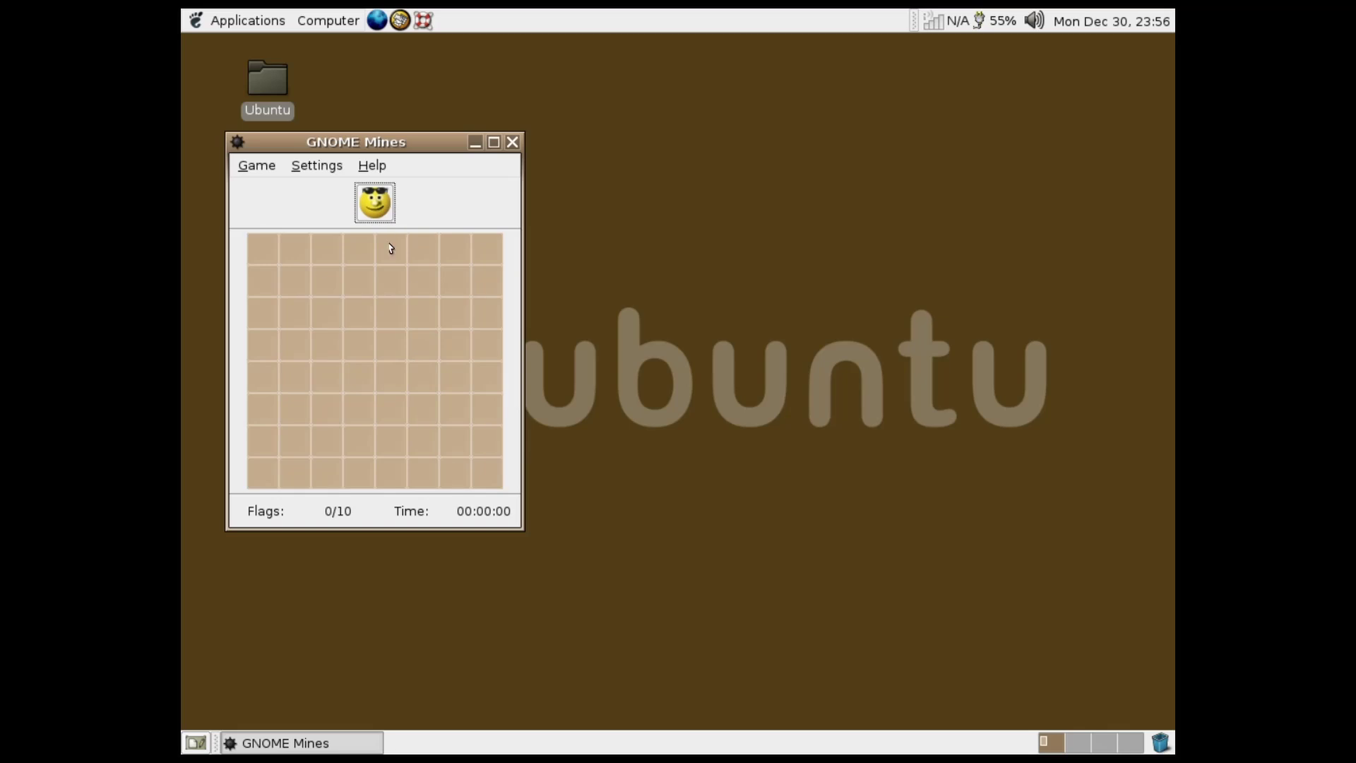
{"action": "left_click", "coordinate": [340, 376]}
{"action": "left_click", "coordinate": [394, 373]}
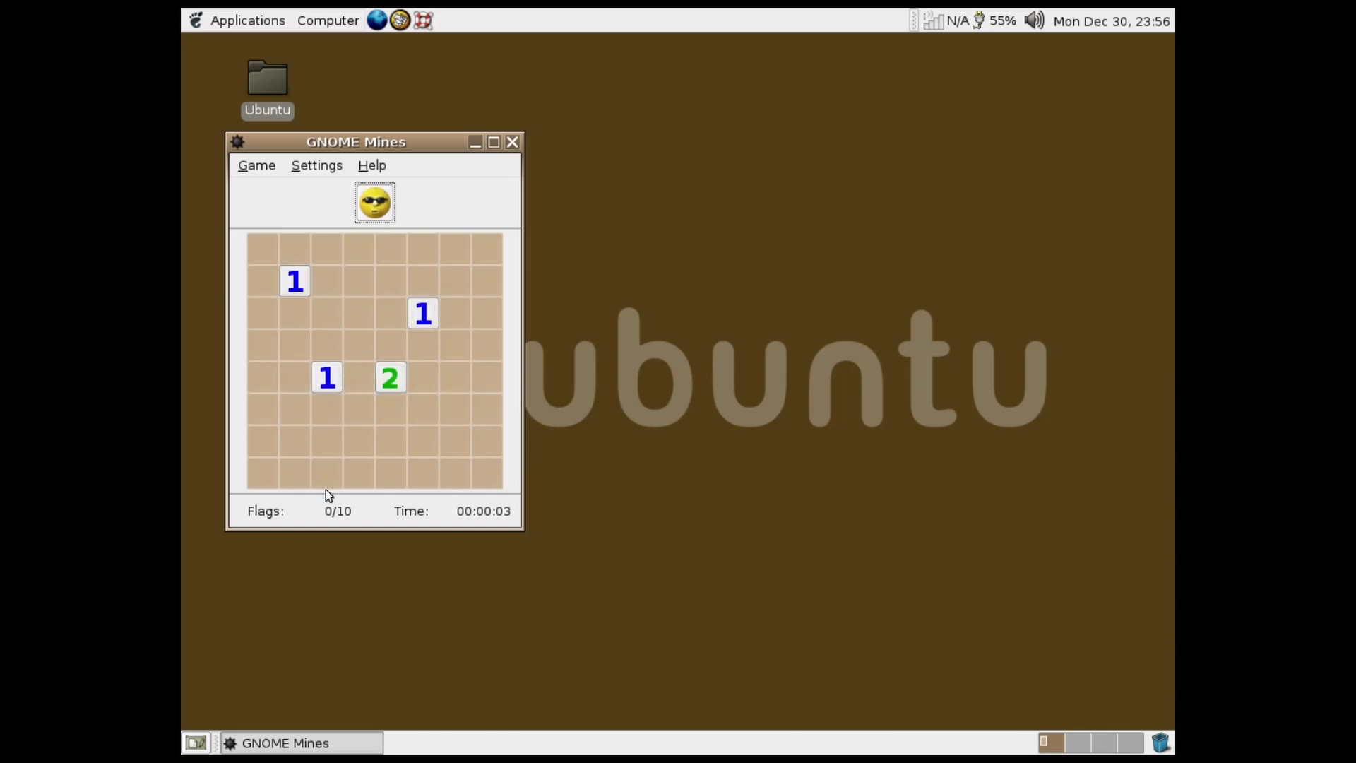
{"action": "left_click", "coordinate": [455, 378]}
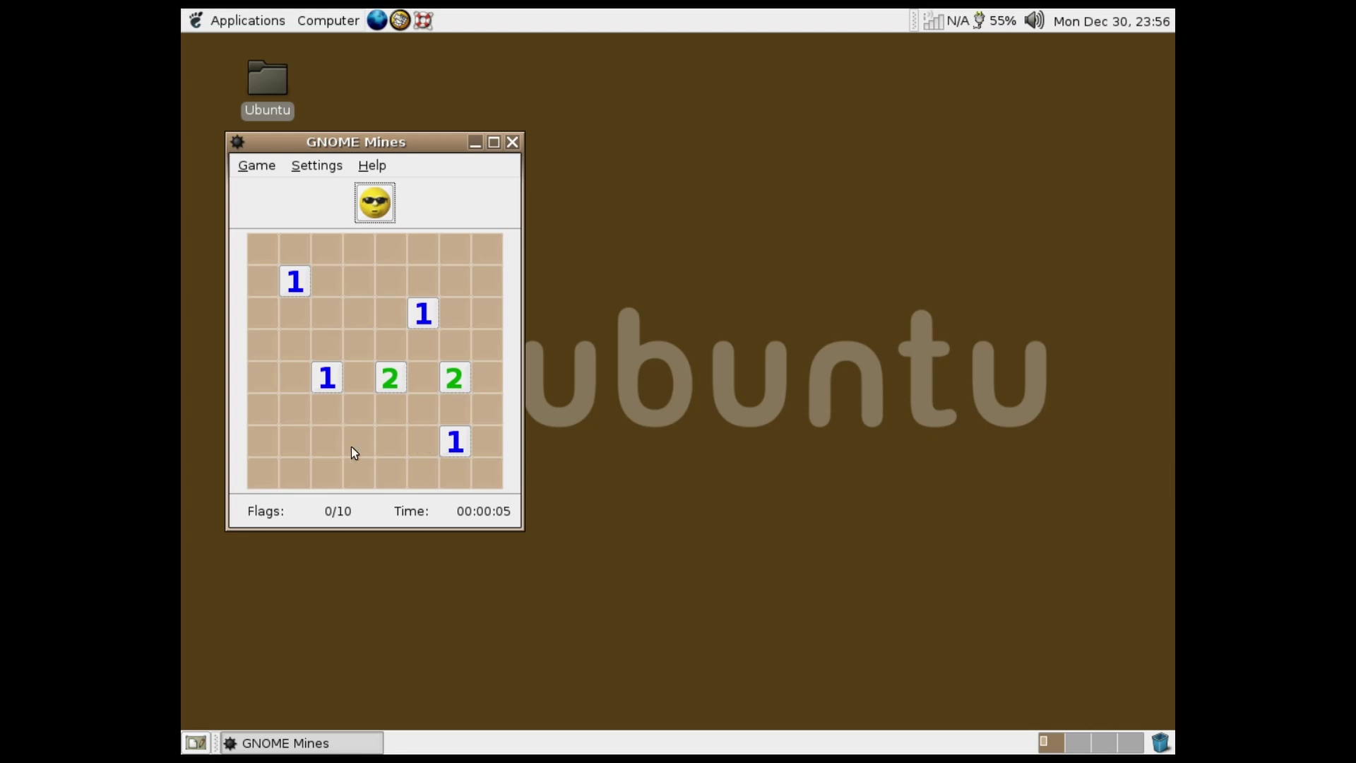
{"action": "left_click", "coordinate": [284, 452]}
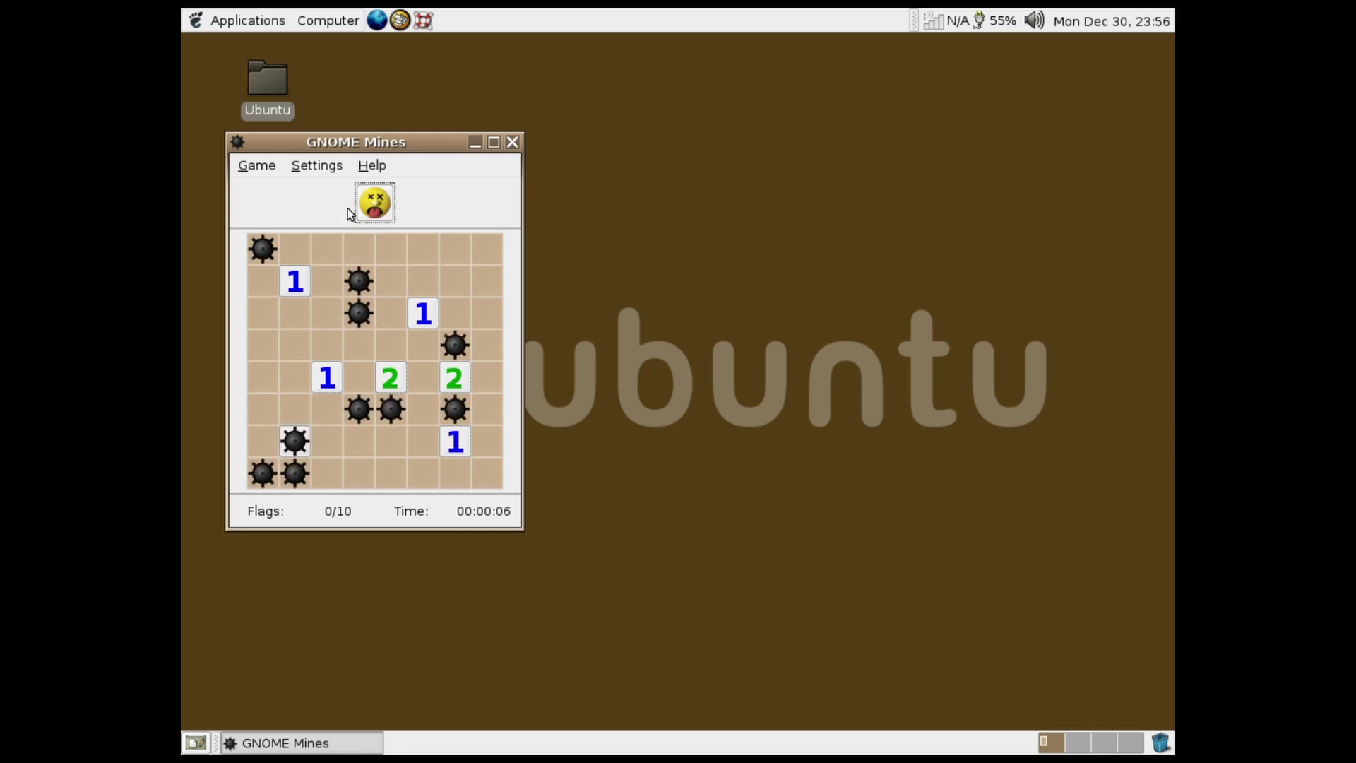
{"action": "left_click", "coordinate": [376, 203]}
{"action": "left_click", "coordinate": [361, 284]}
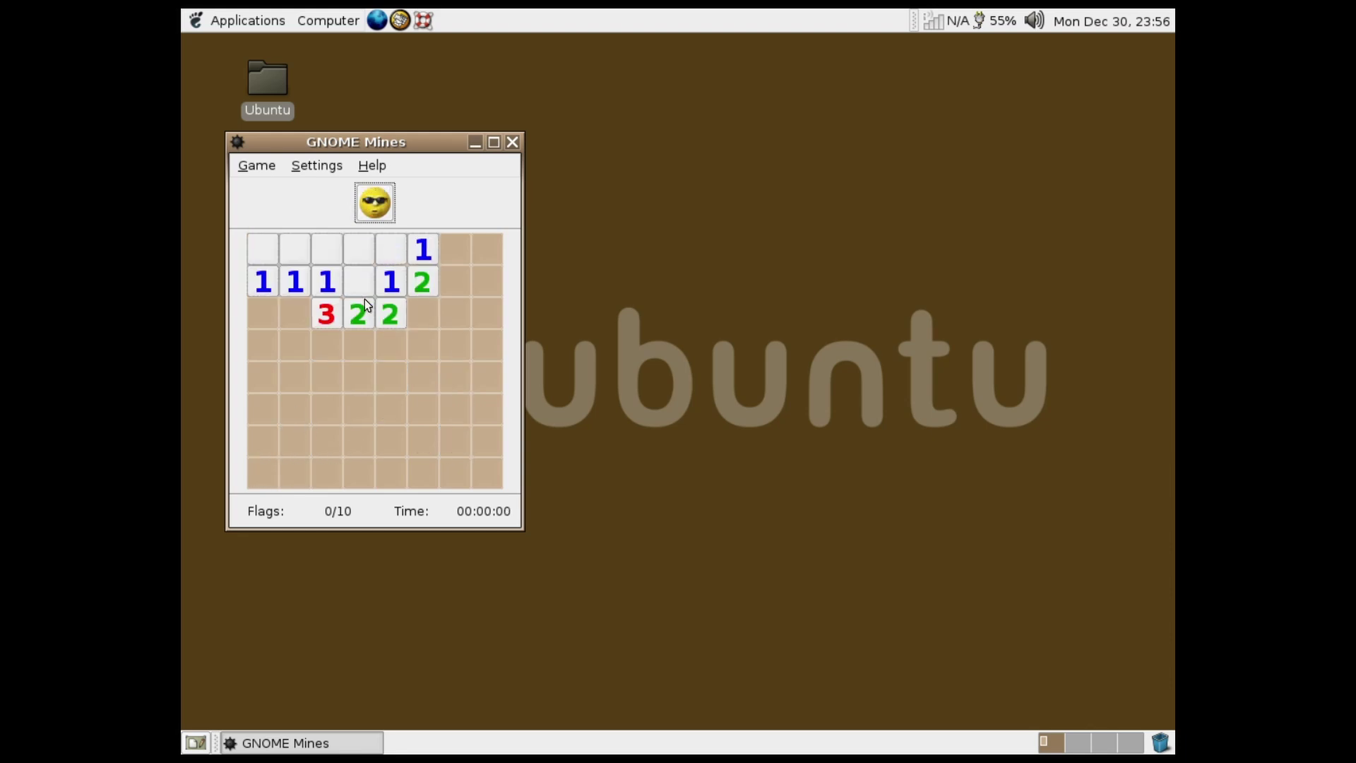
{"action": "left_click", "coordinate": [322, 388]}
{"action": "left_click", "coordinate": [424, 380]}
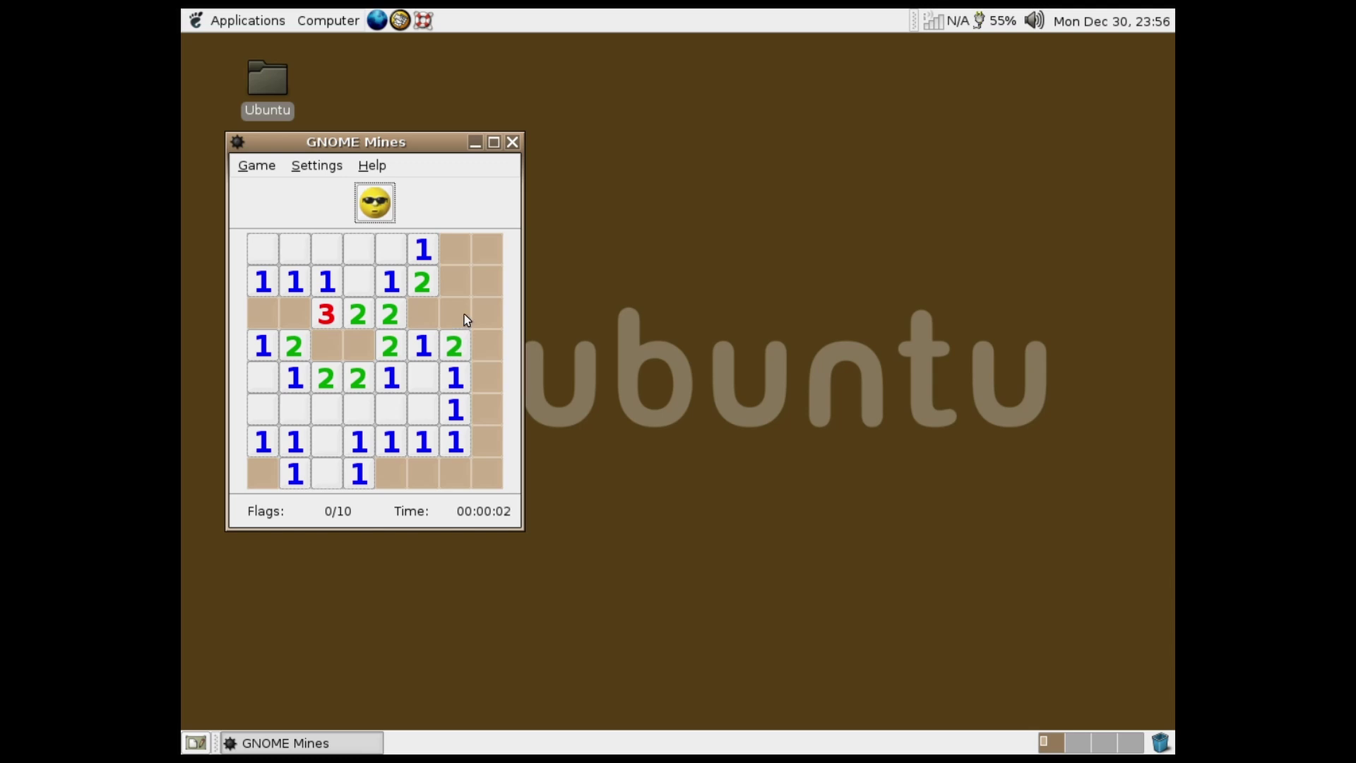
{"action": "left_click", "coordinate": [475, 280]}
{"action": "left_click", "coordinate": [488, 442]}
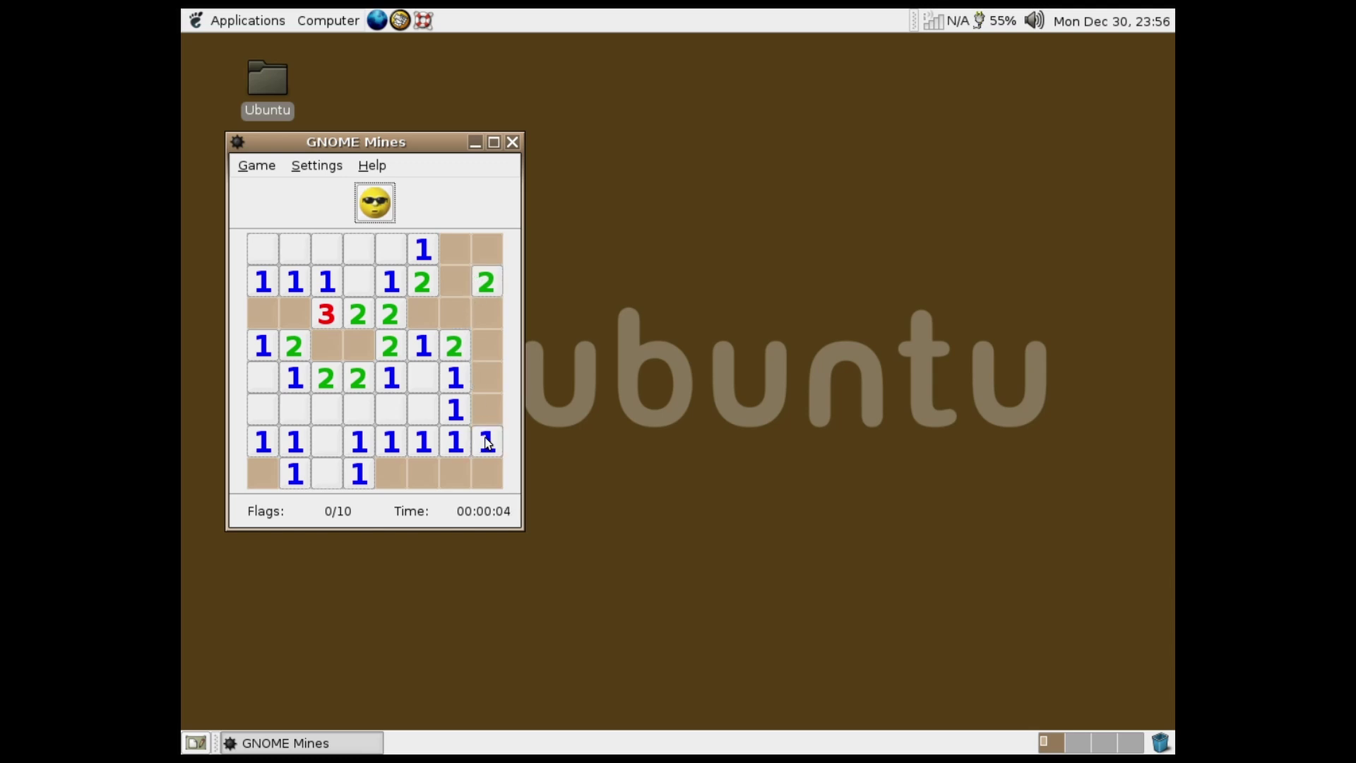
{"action": "left_click", "coordinate": [485, 376]}
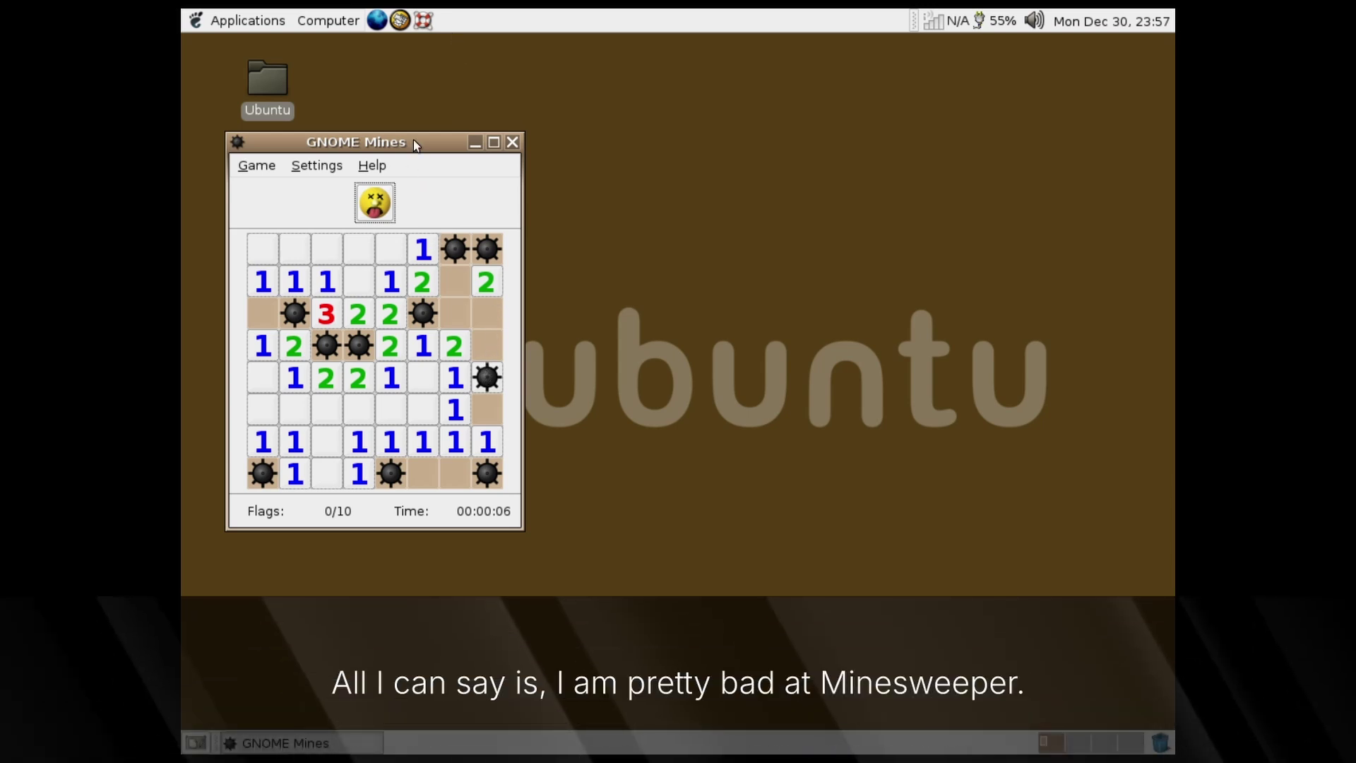
{"action": "left_click_drag", "start_coordinate": [417, 145], "coordinate": [545, 150]}
{"action": "left_click", "coordinate": [501, 173]}
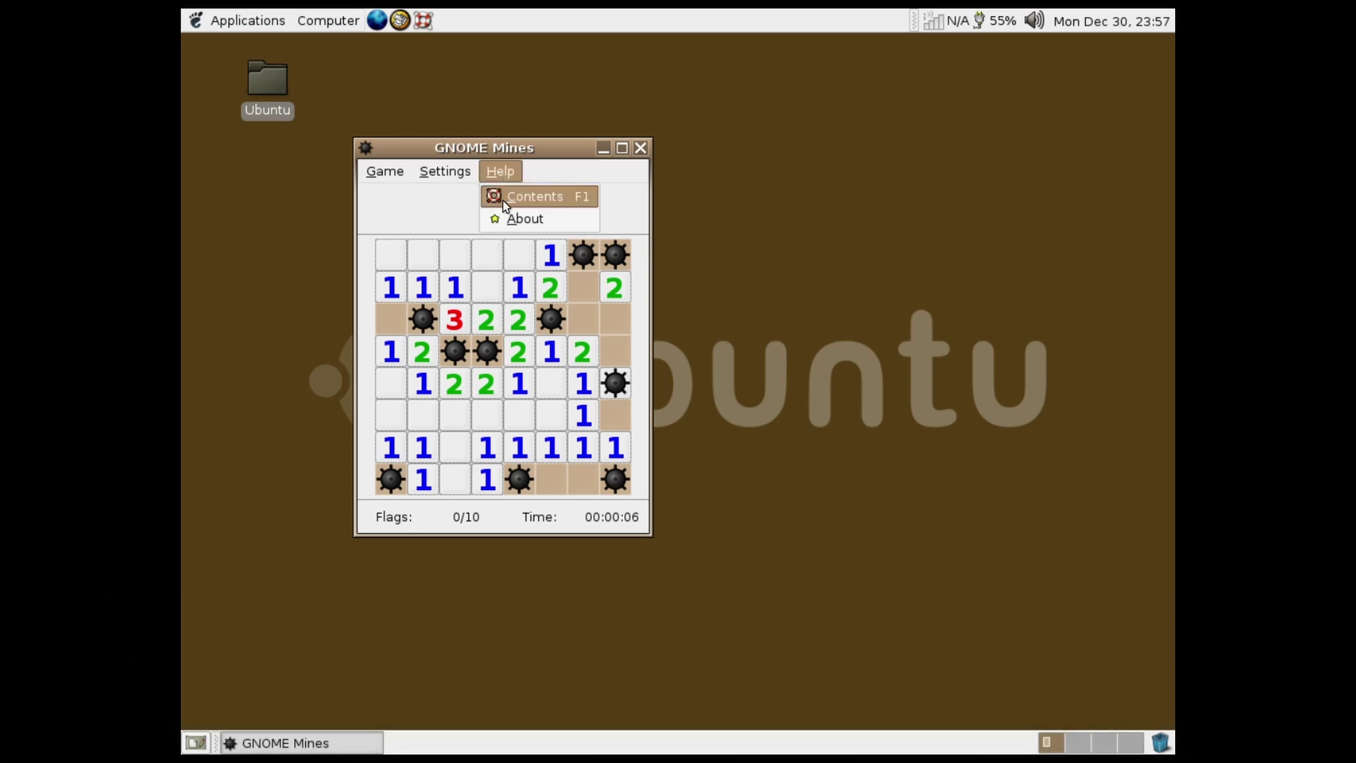
{"action": "left_click", "coordinate": [513, 219]}
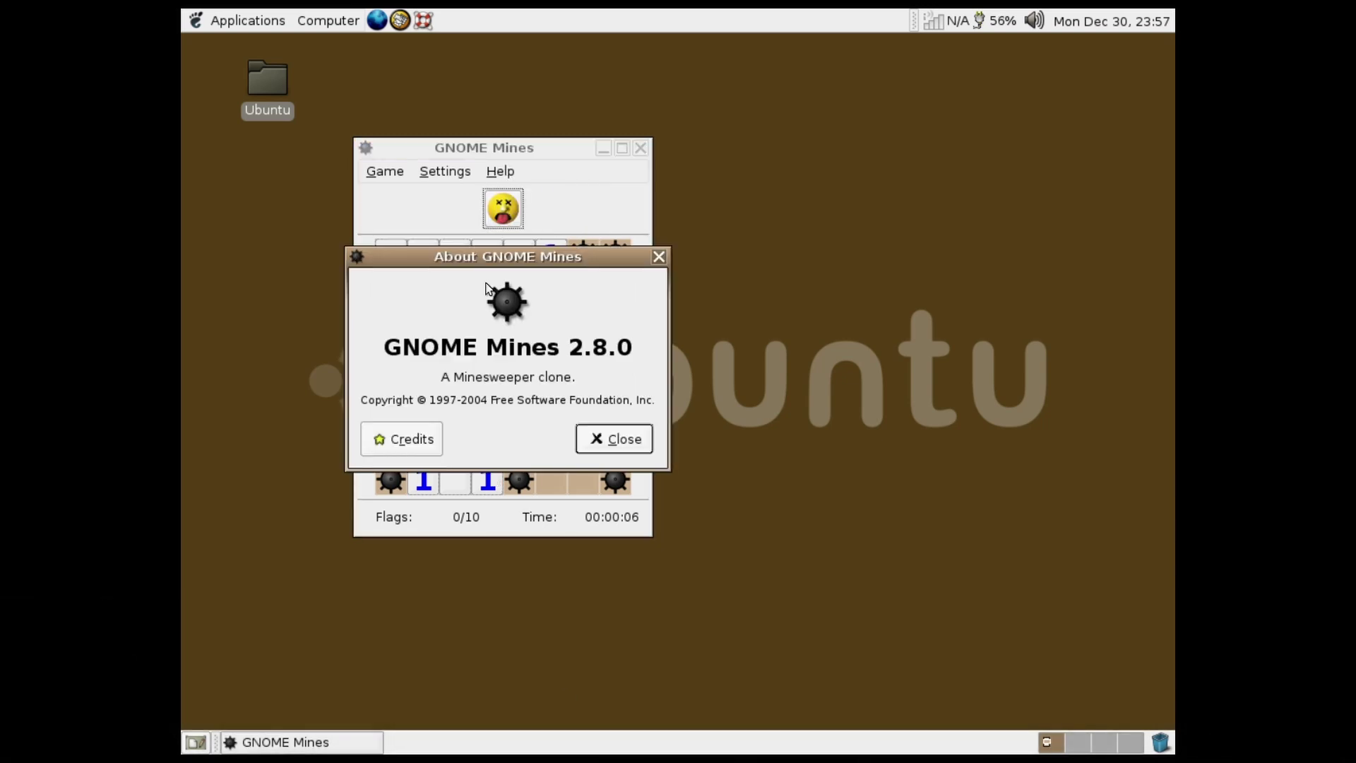
{"action": "left_click_drag", "start_coordinate": [450, 375], "coordinate": [580, 377]}
{"action": "left_click", "coordinate": [548, 376]}
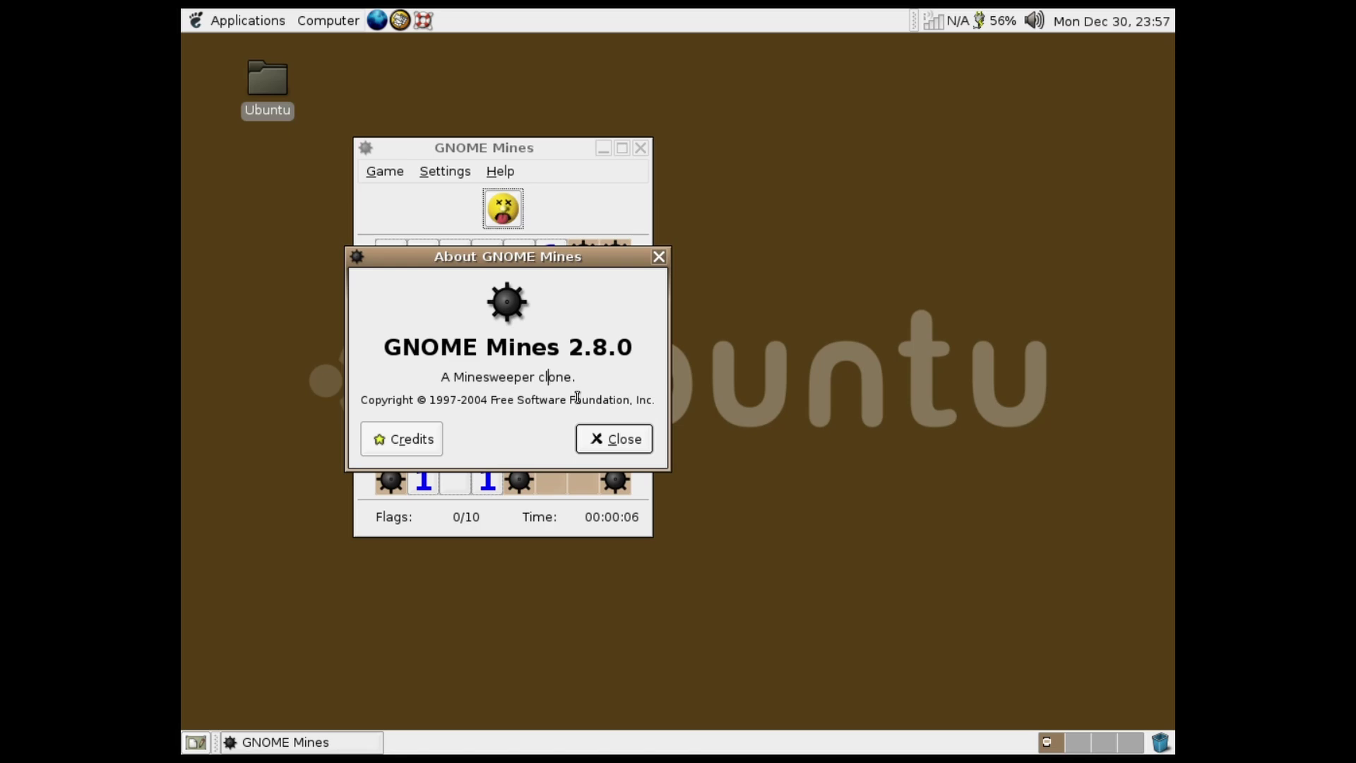
{"action": "left_click", "coordinate": [621, 439]}
{"action": "left_click", "coordinate": [641, 148]}
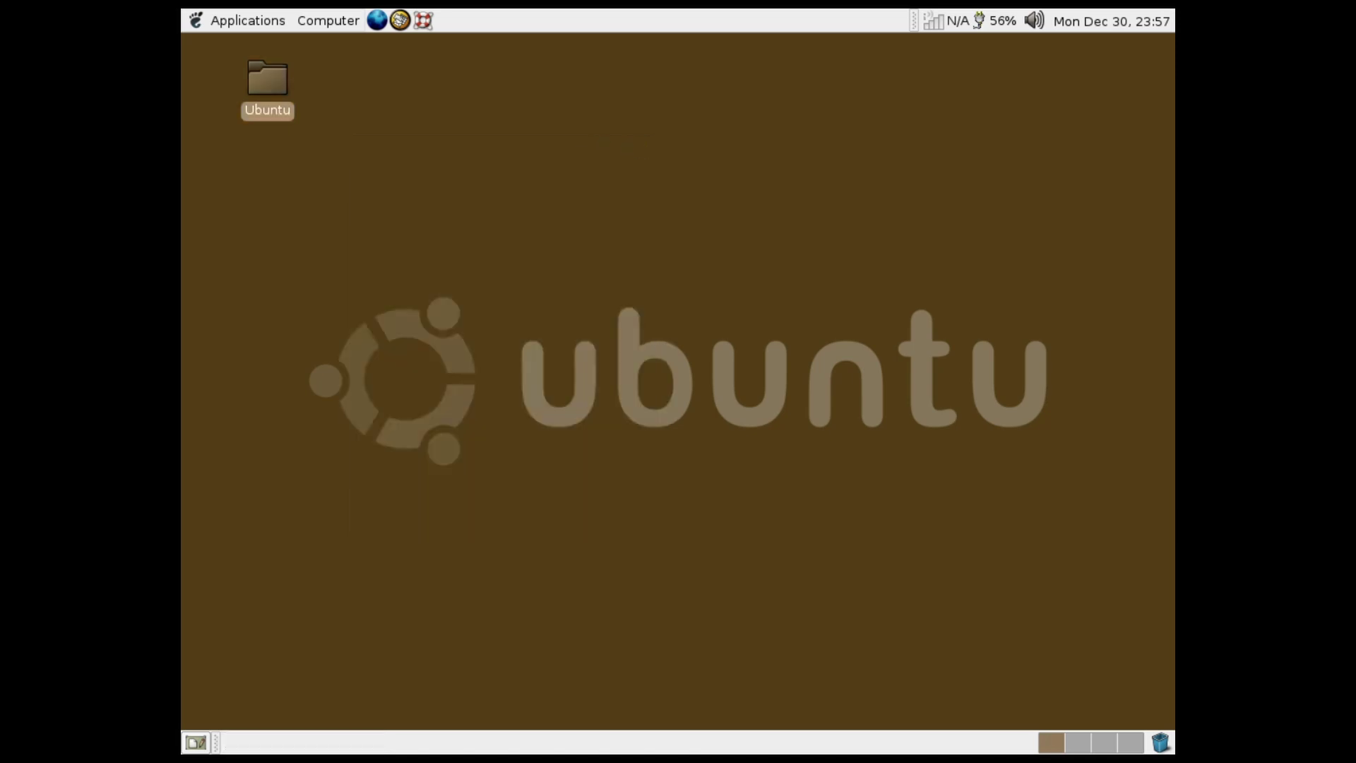
{"action": "left_click", "coordinate": [247, 17]}
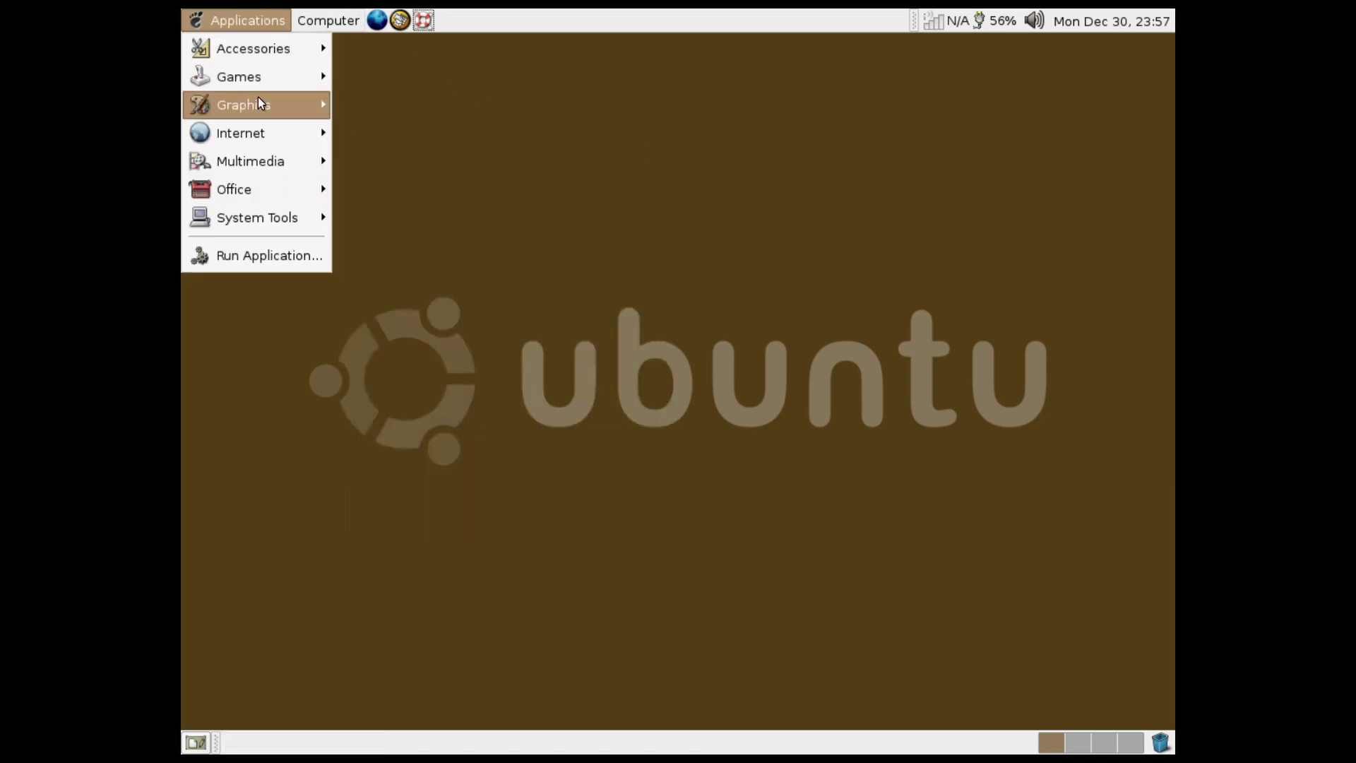
{"action": "mouse_move", "coordinate": [263, 97]}
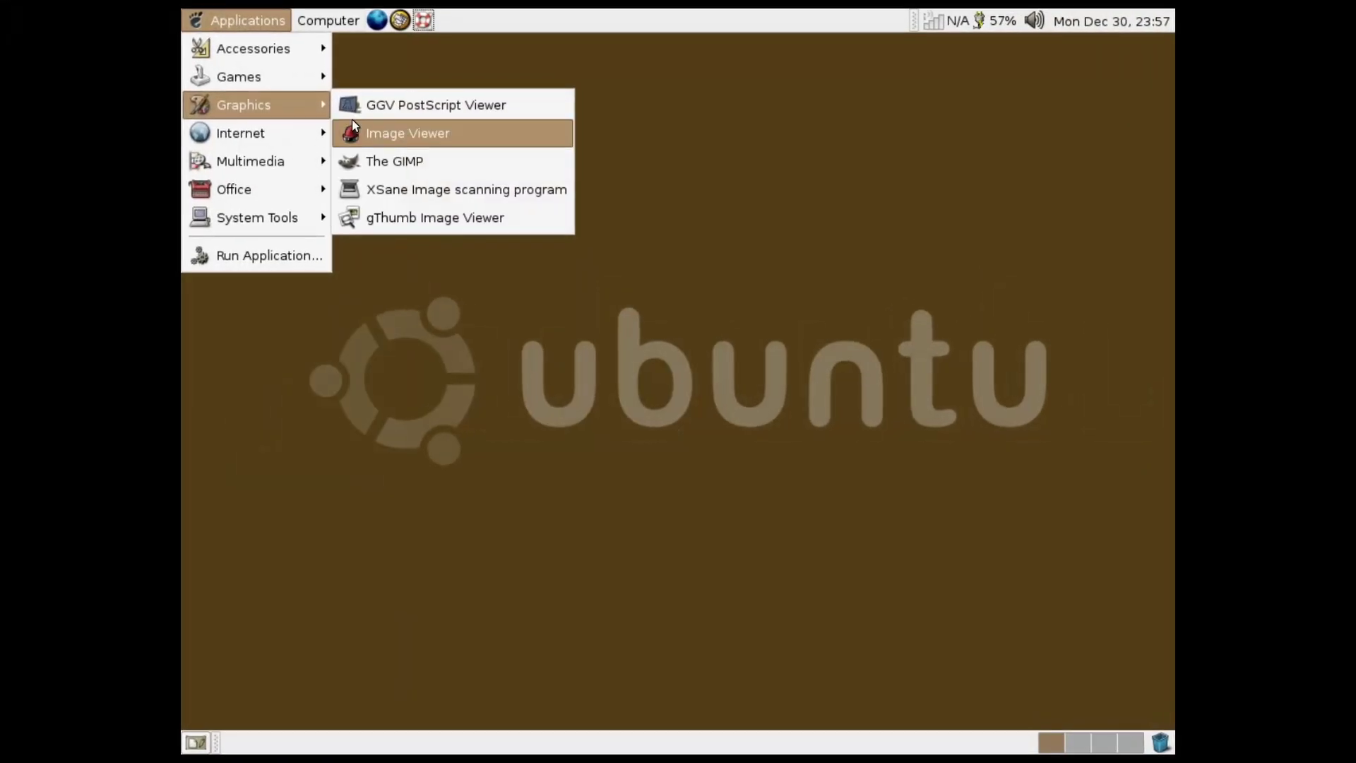
{"action": "left_click", "coordinate": [432, 161]}
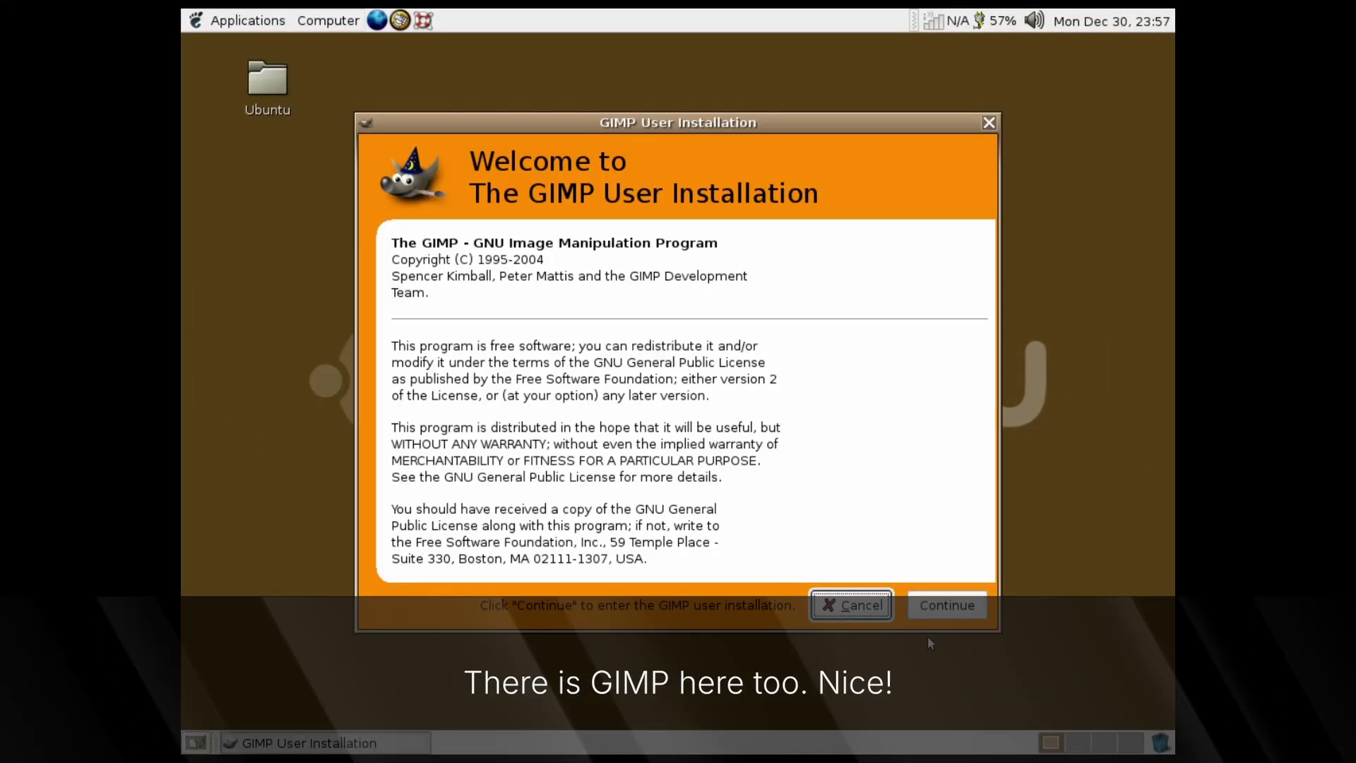
{"action": "left_click", "coordinate": [965, 609]}
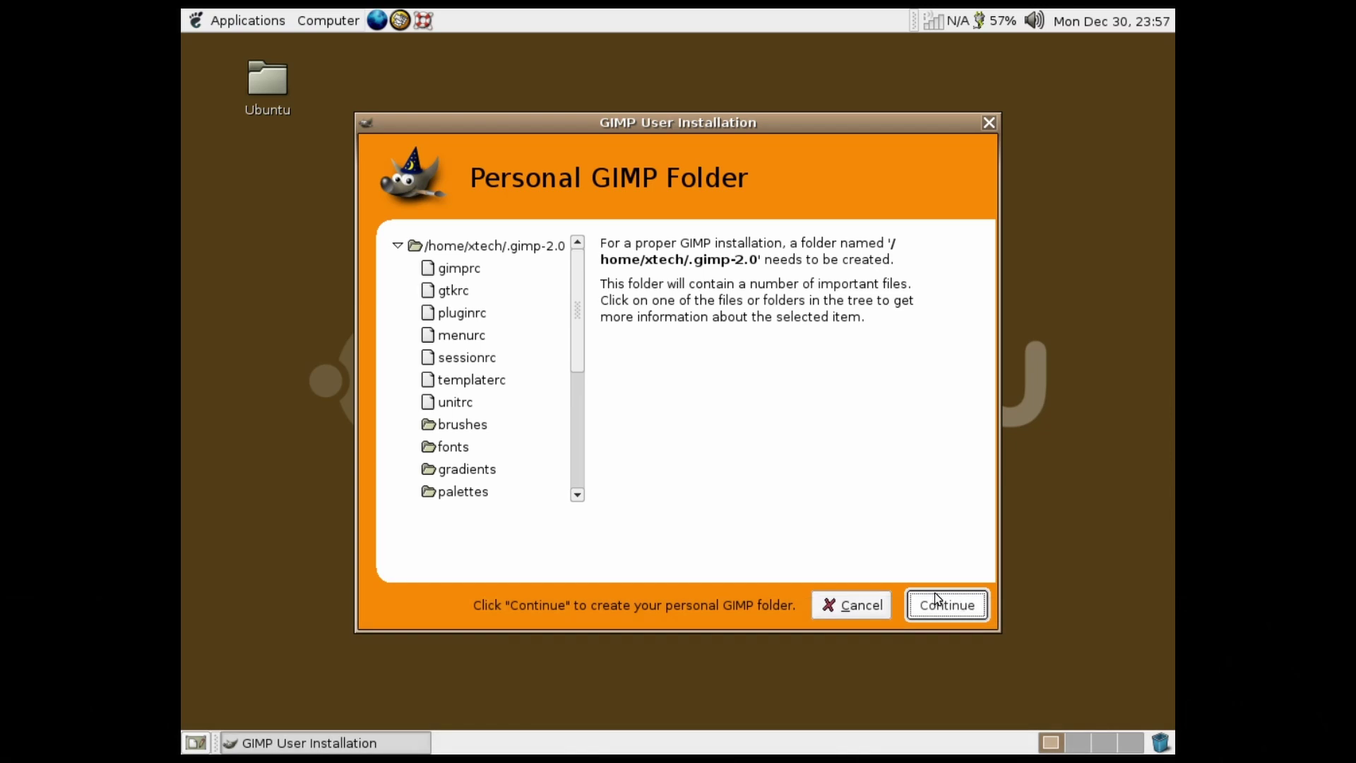
{"action": "left_click", "coordinate": [851, 605]}
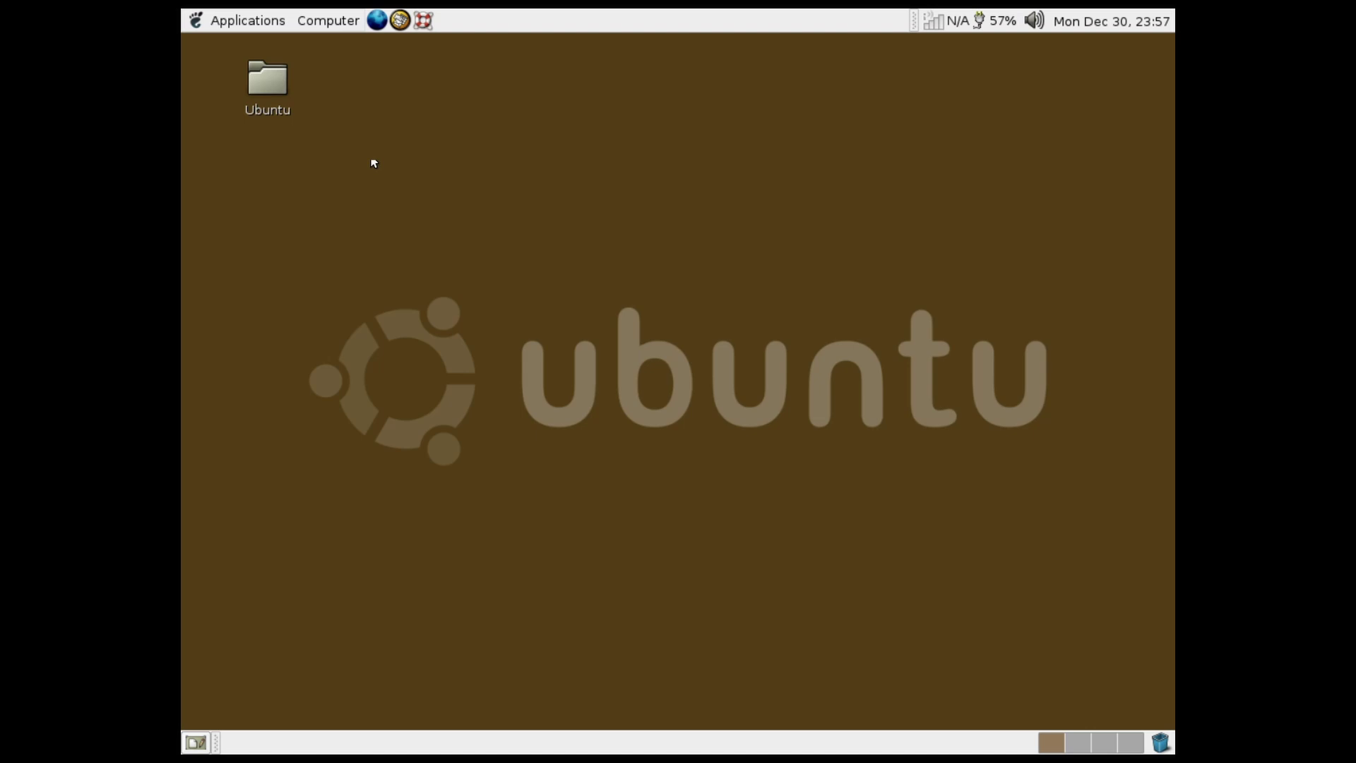
{"action": "left_click", "coordinate": [243, 20]}
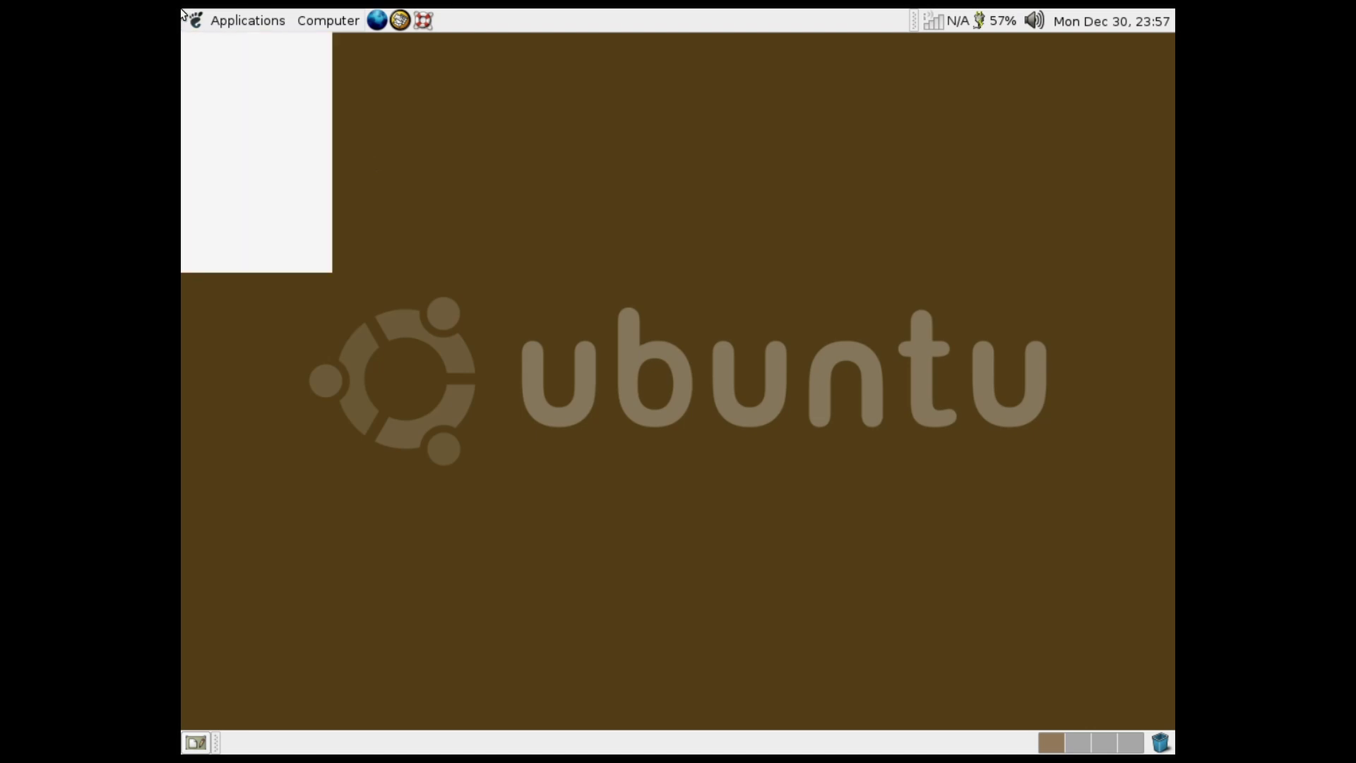
Launch Evolution Mail, advance its setup assistant to the Identity page, then close it
{"action": "mouse_move", "coordinate": [226, 133]}
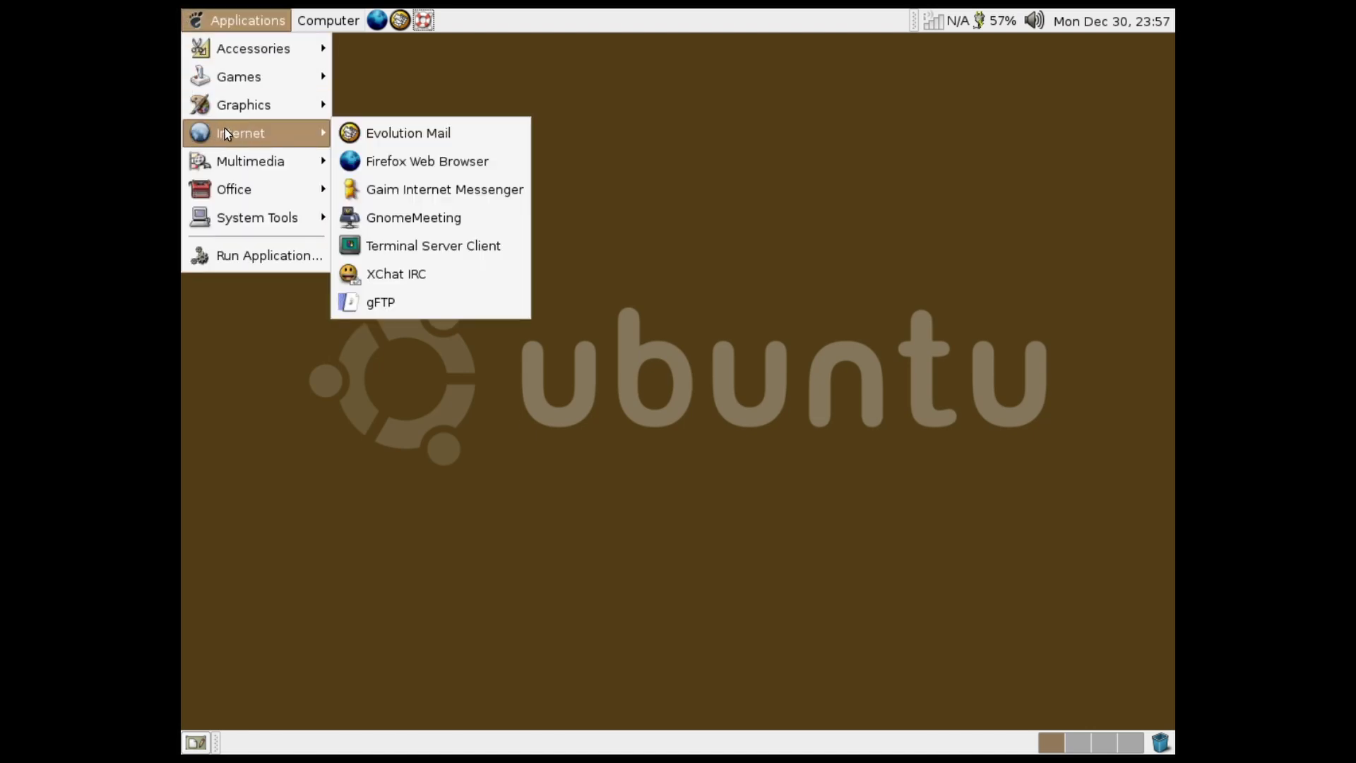
{"action": "left_click", "coordinate": [367, 133]}
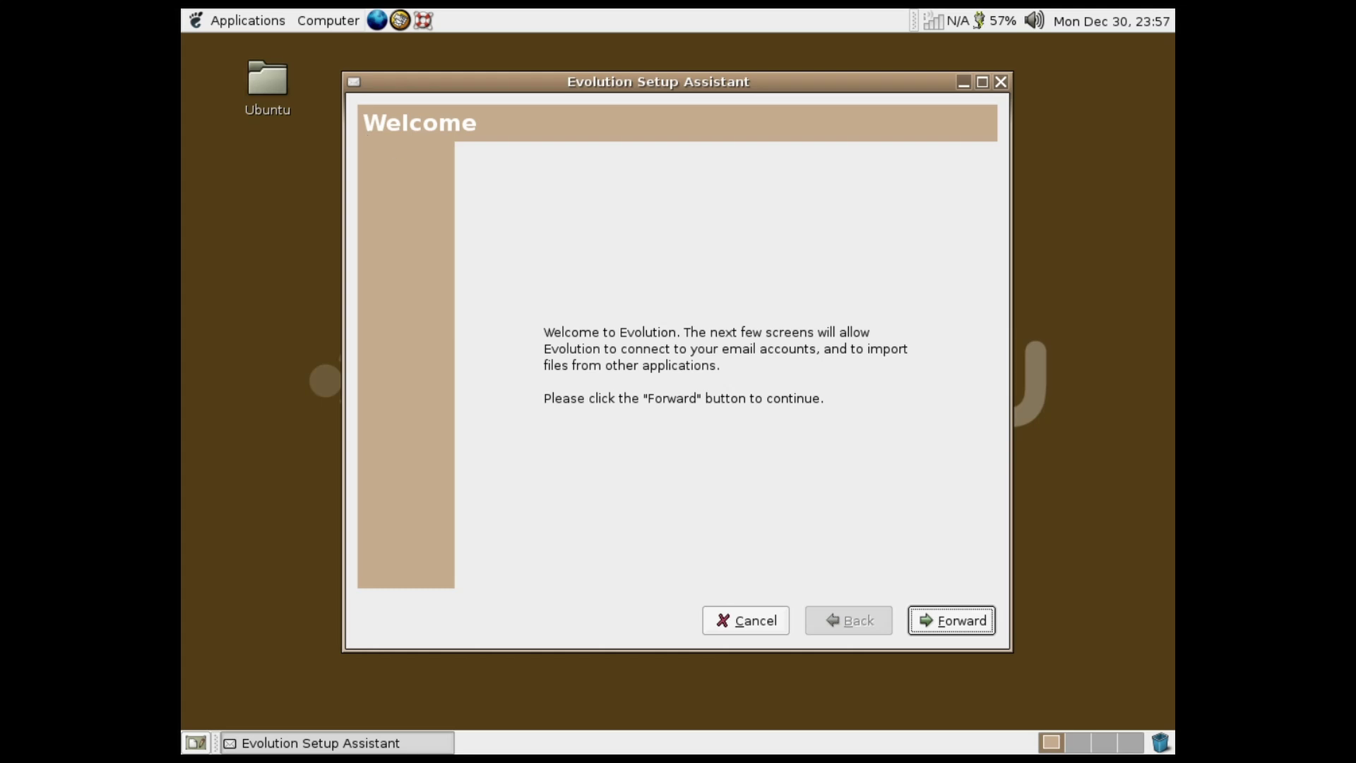
{"action": "left_click", "coordinate": [927, 611]}
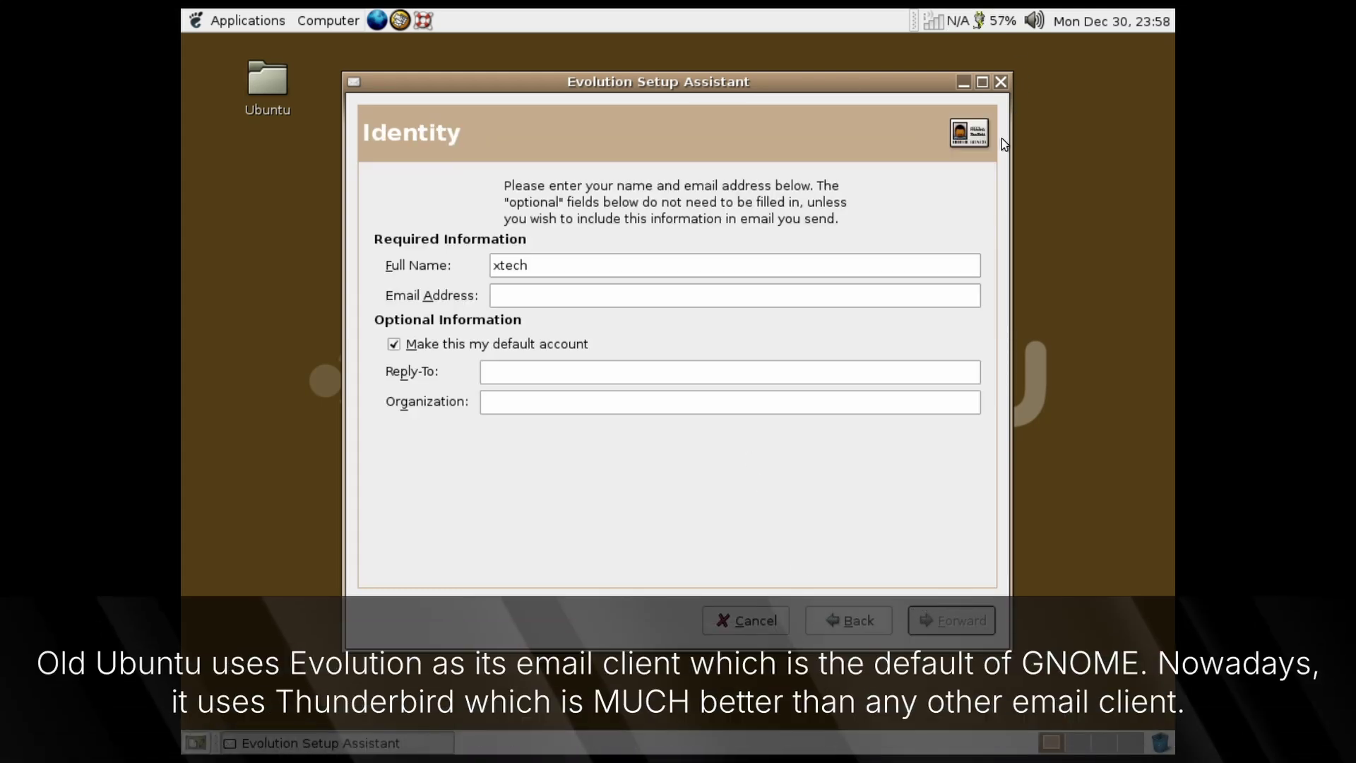
{"action": "left_click", "coordinate": [1001, 82]}
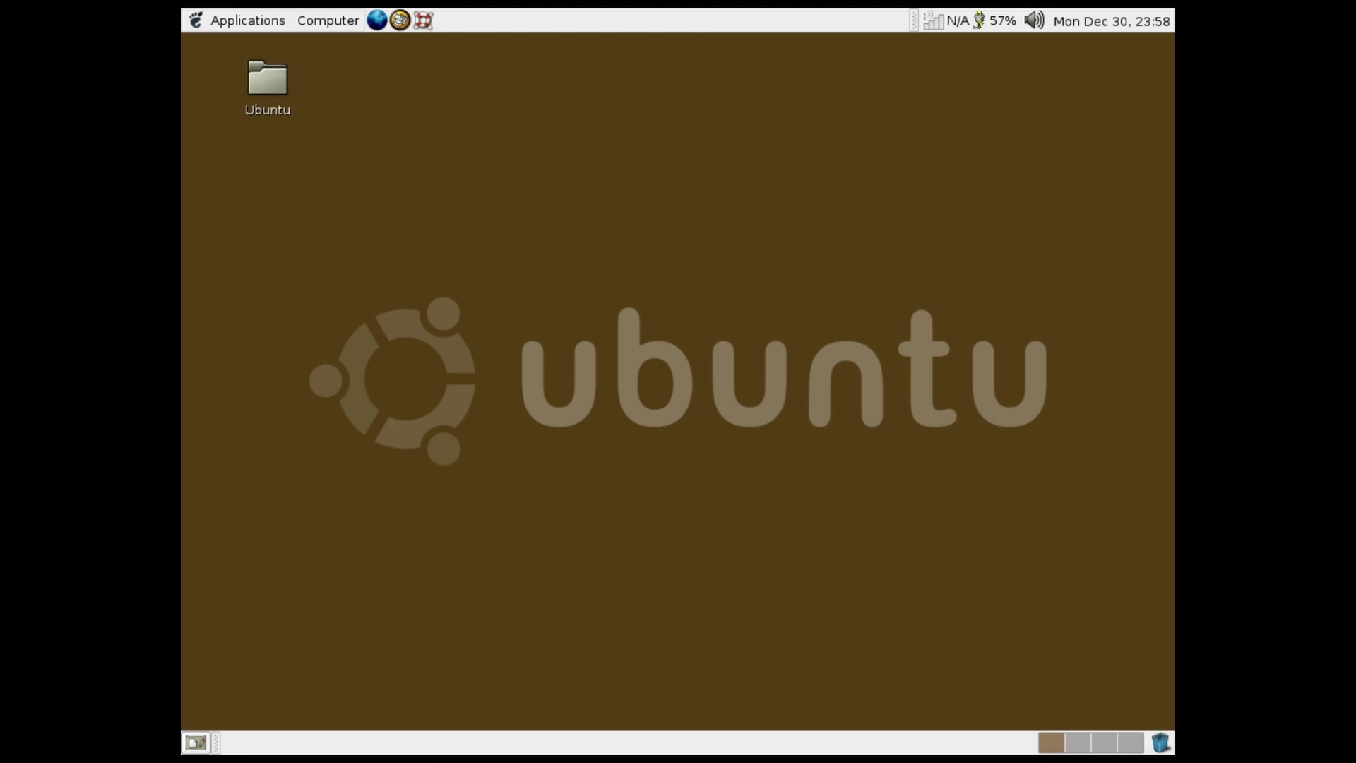
{"action": "left_click", "coordinate": [183, 15]}
{"action": "mouse_move", "coordinate": [261, 161]}
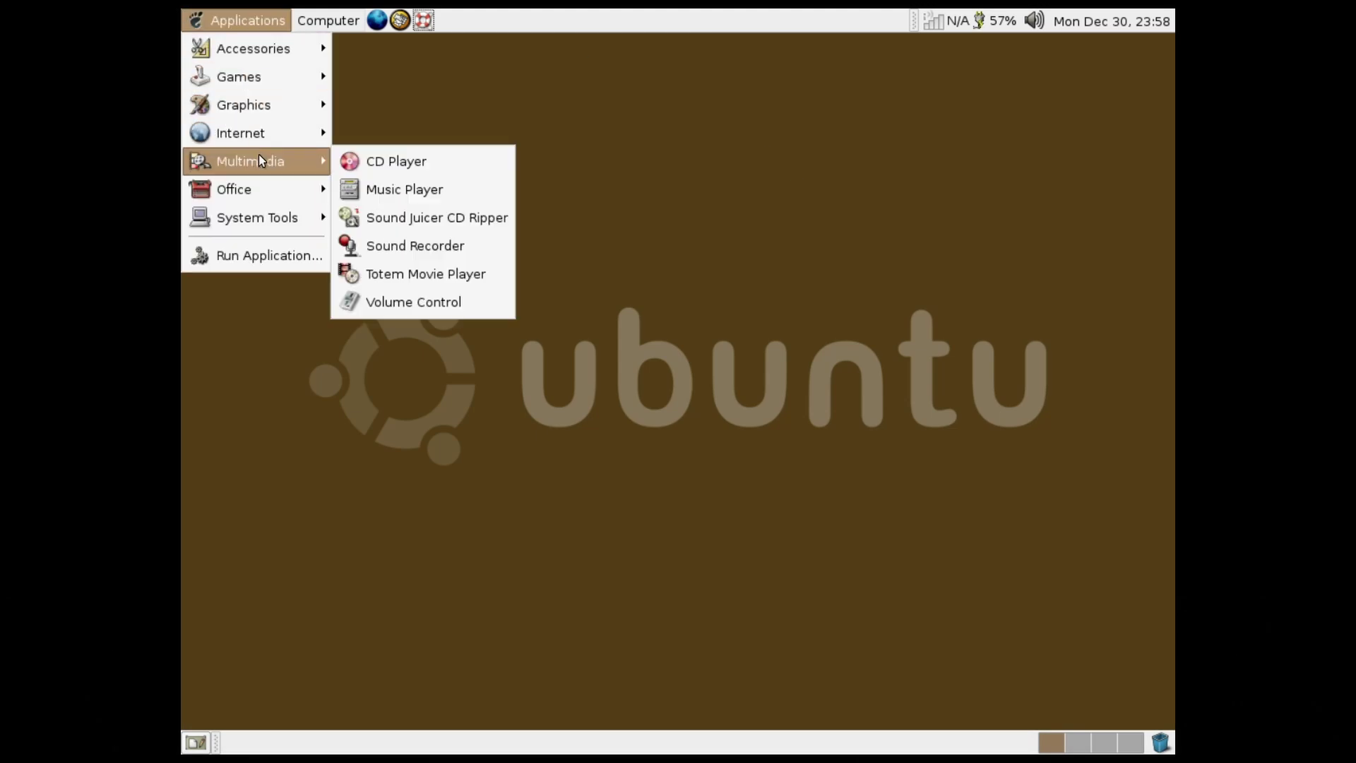
{"action": "mouse_move", "coordinate": [302, 132]}
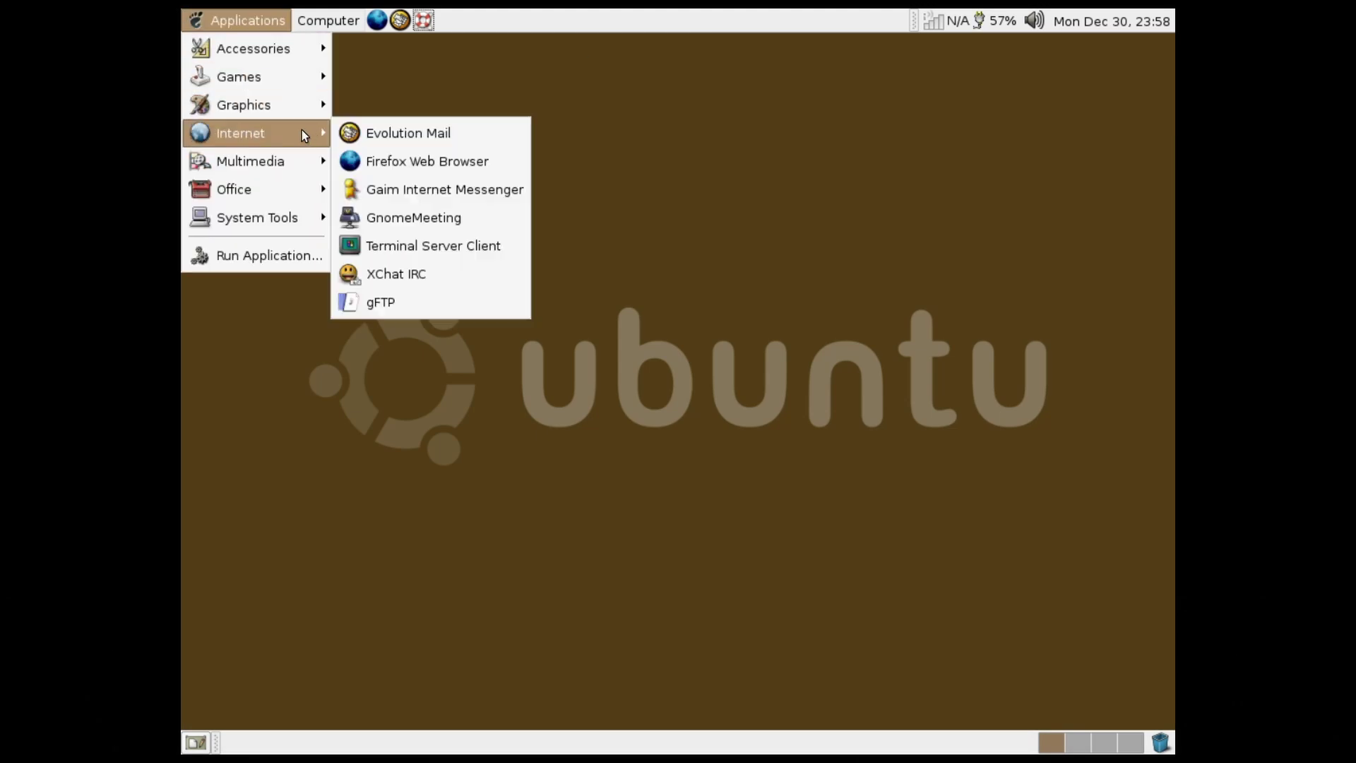
{"action": "left_click", "coordinate": [412, 166]}
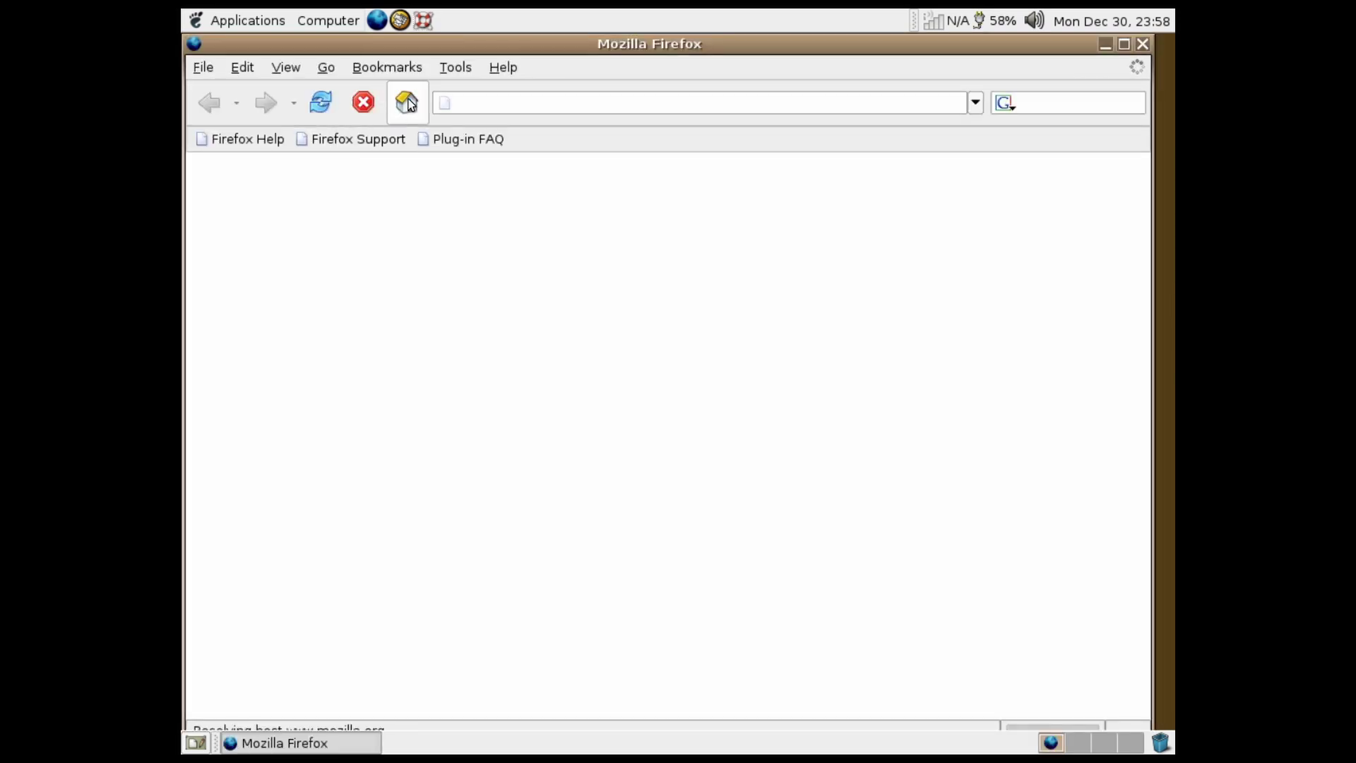
{"action": "left_click", "coordinate": [1139, 43]}
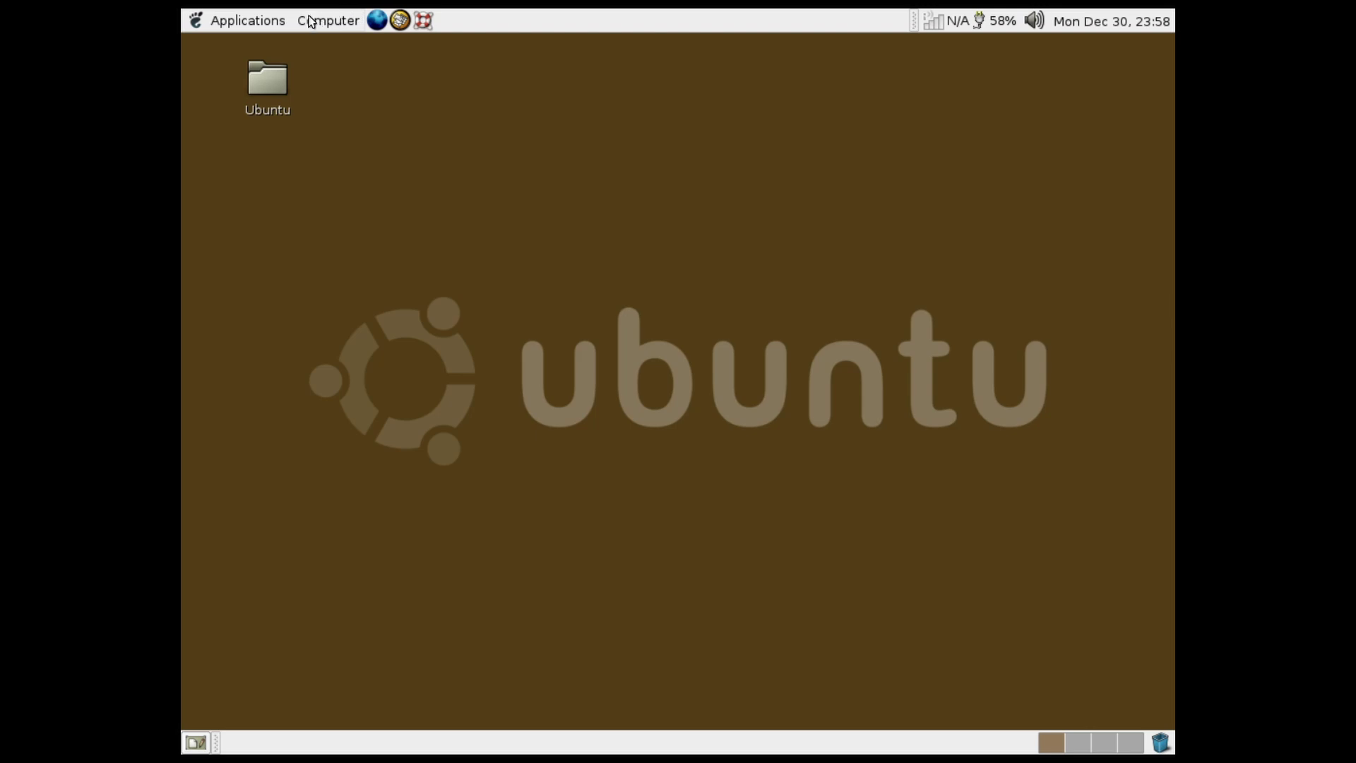
{"action": "left_click", "coordinate": [243, 21]}
Launch Rhythmbox, browse to Desktop/Ubuntu as music folder, then choose Skip this step and continue
{"action": "mouse_move", "coordinate": [243, 160]}
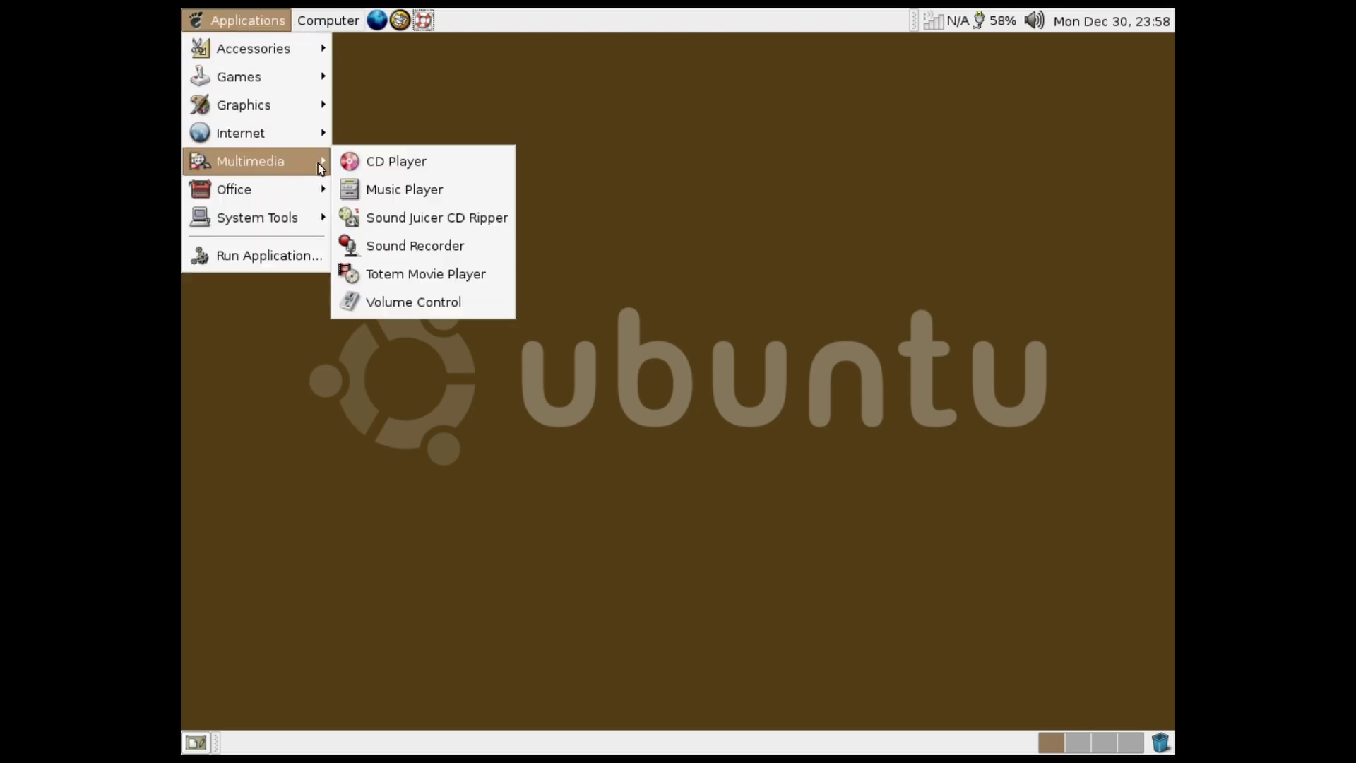
{"action": "left_click", "coordinate": [357, 187]}
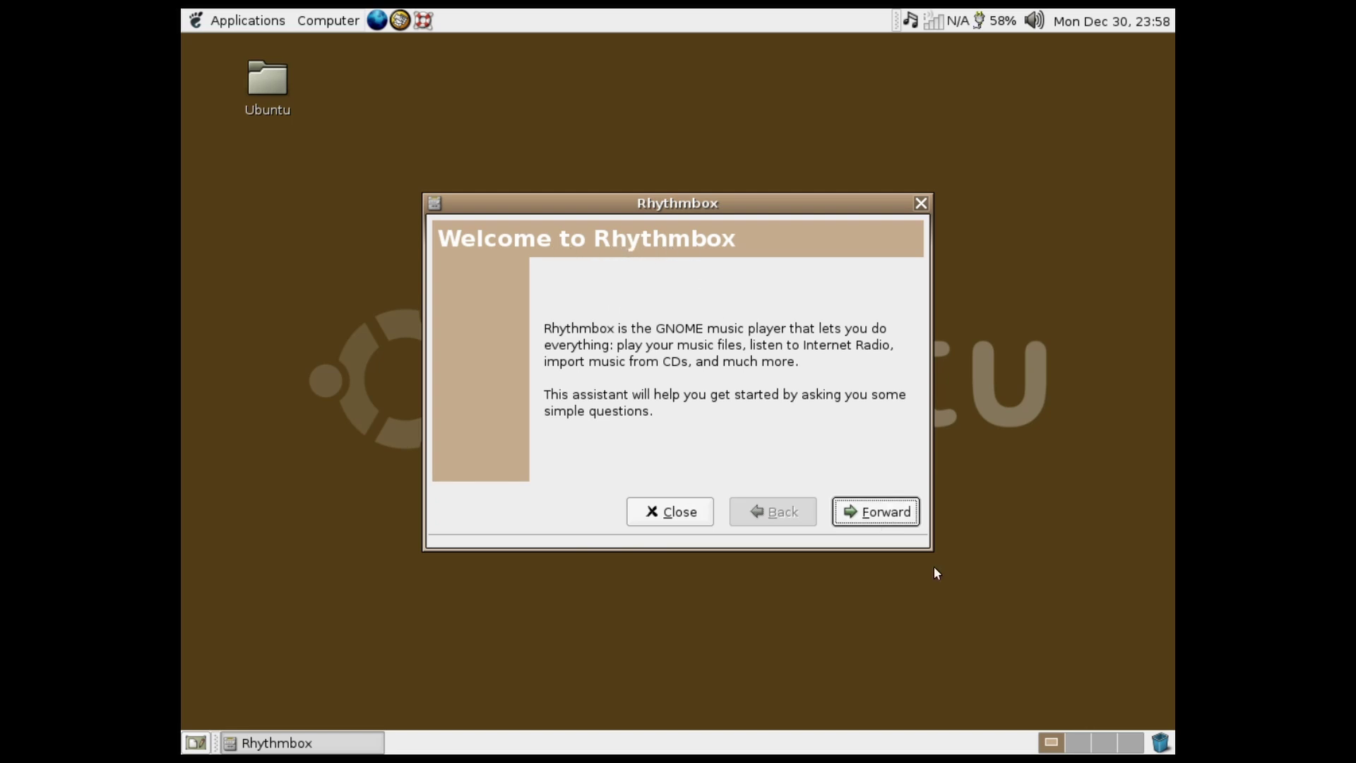
{"action": "left_click", "coordinate": [846, 510]}
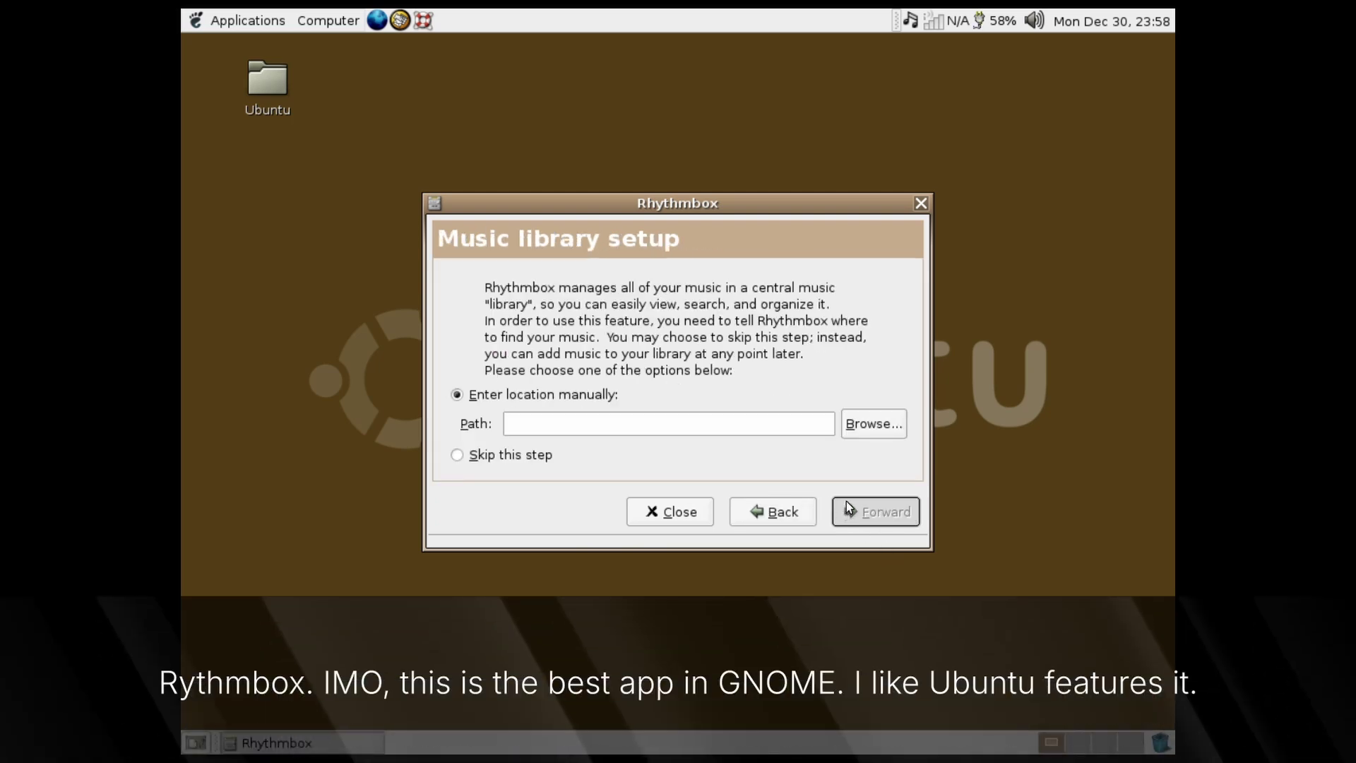
{"action": "left_click", "coordinate": [877, 431]}
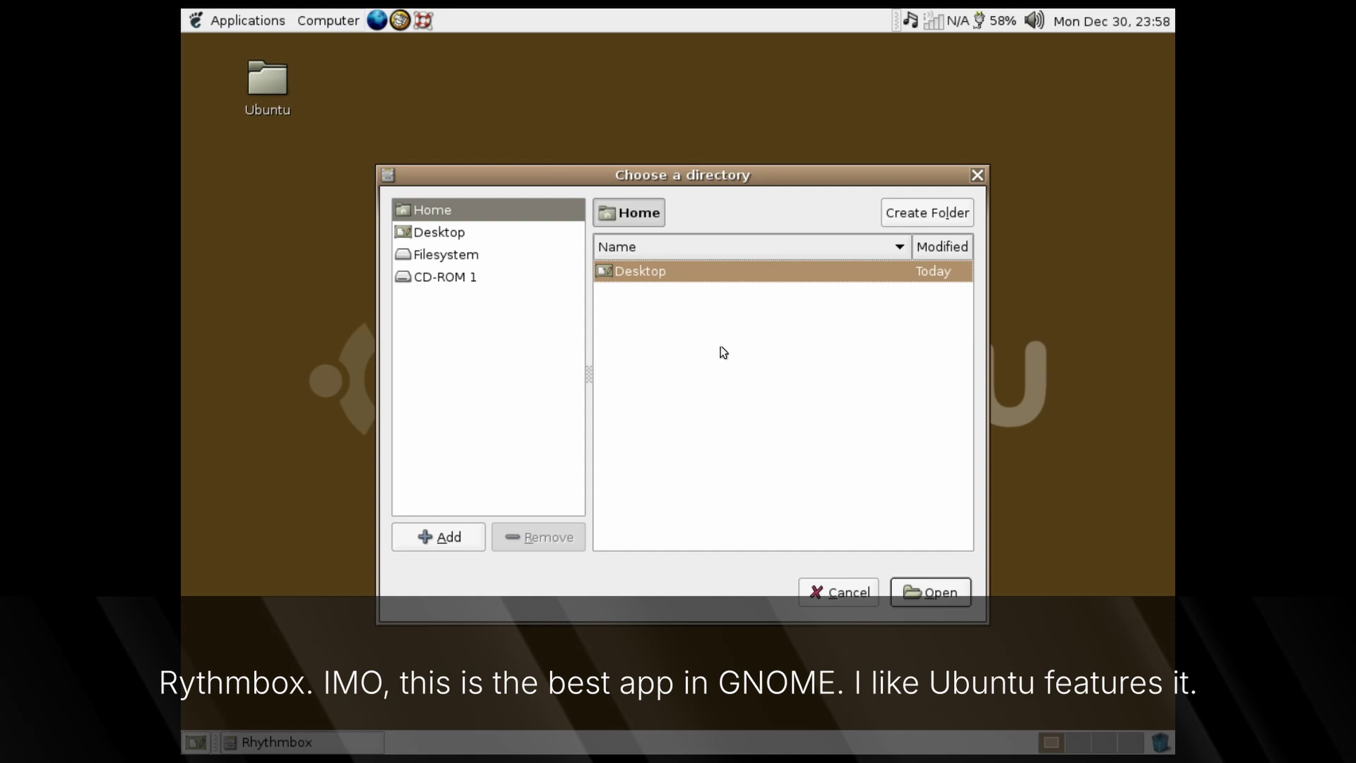
{"action": "double_click", "coordinate": [726, 271]}
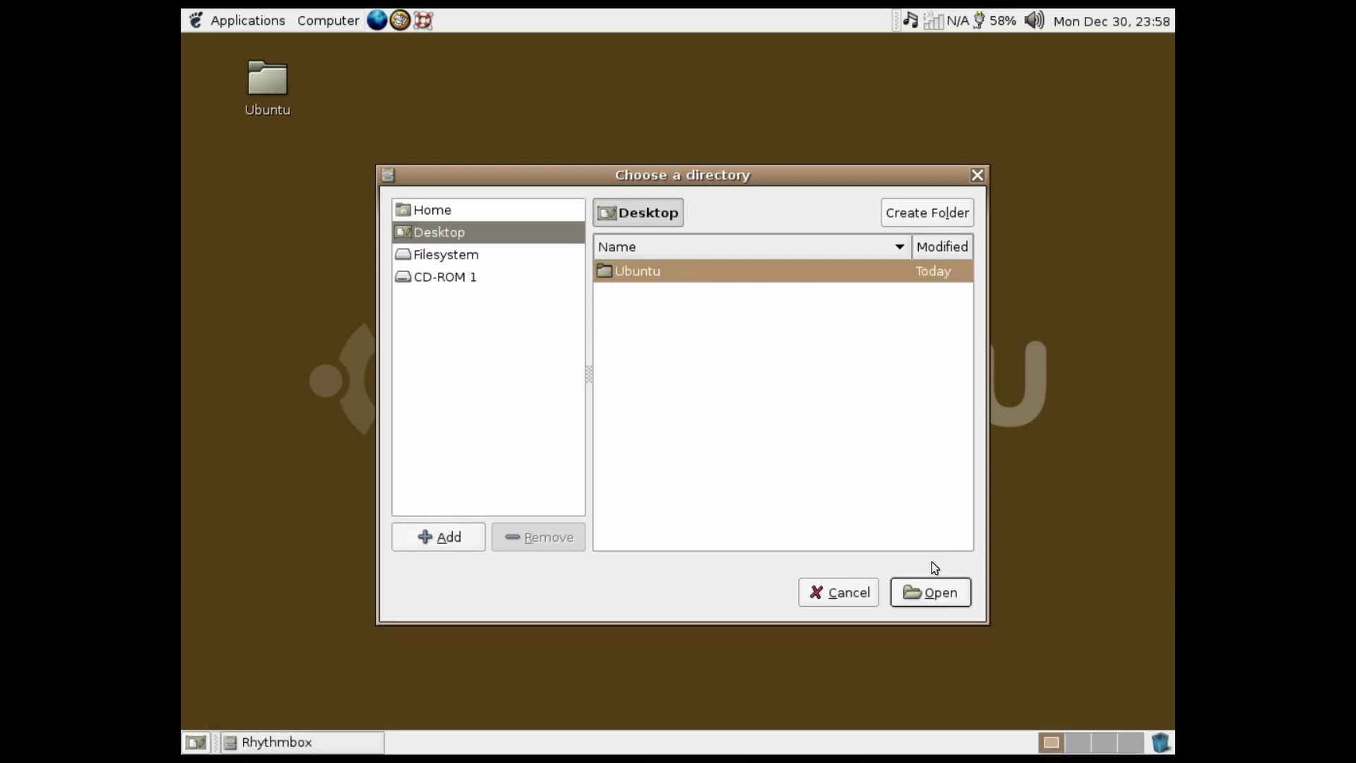
{"action": "left_click", "coordinate": [931, 595]}
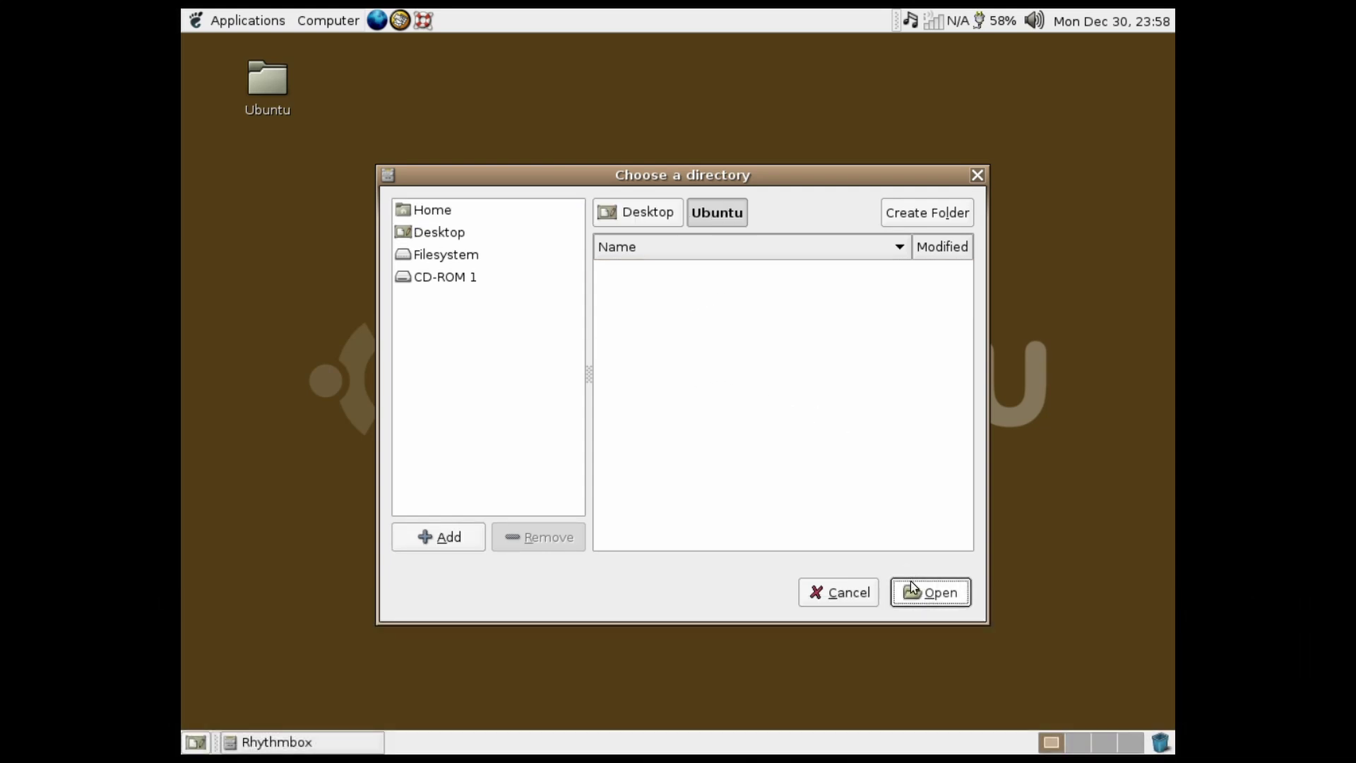
{"action": "left_click", "coordinate": [911, 585]}
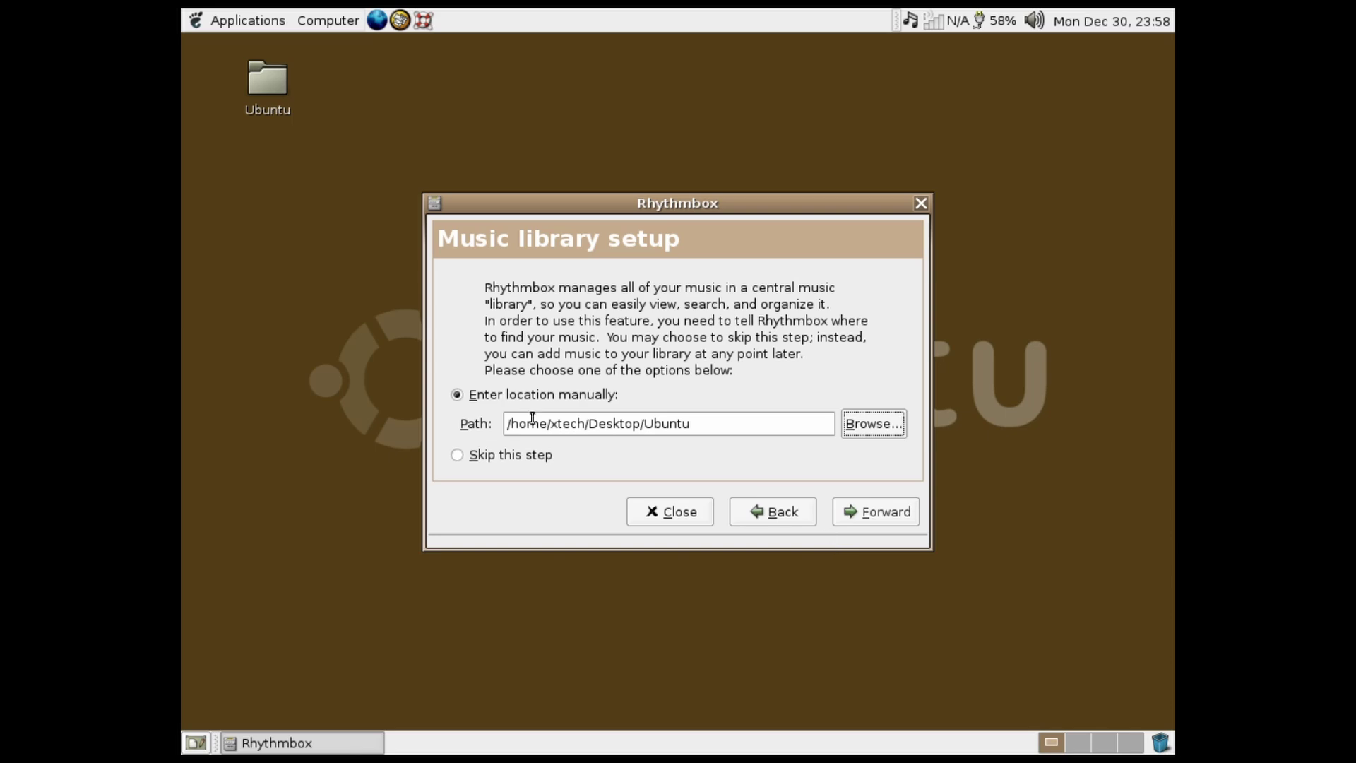
{"action": "left_click", "coordinate": [510, 454]}
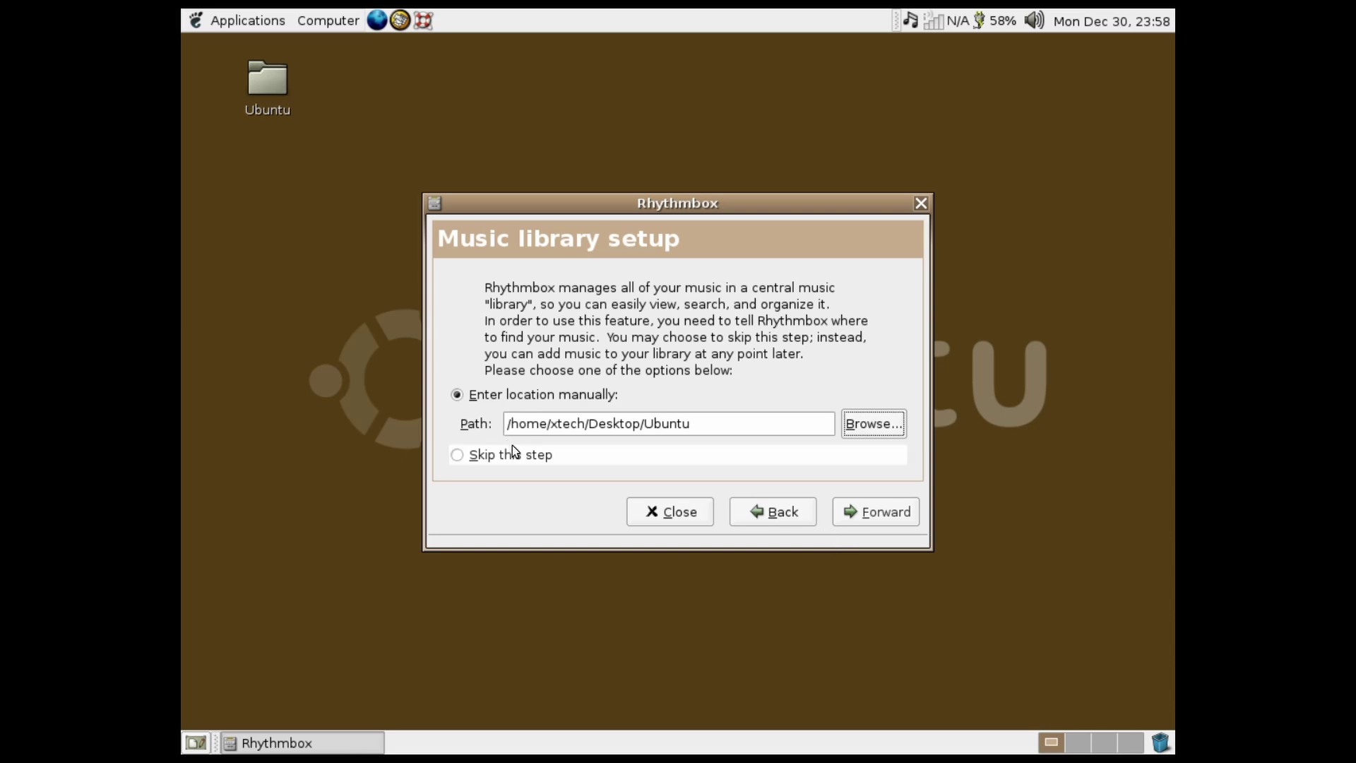
{"action": "left_click", "coordinate": [841, 513]}
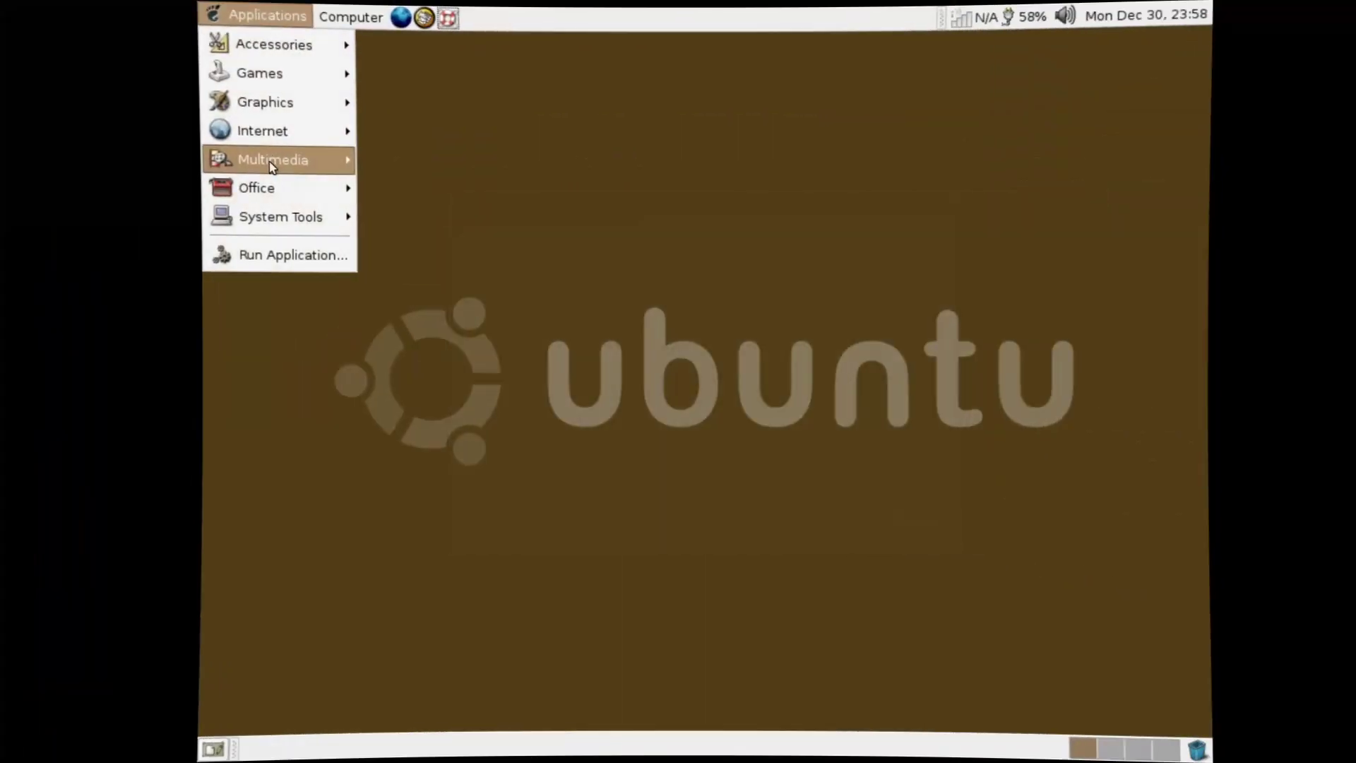
Launch OpenOffice.org Writer from the Office menu to get a blank Untitled1 document
{"action": "mouse_move", "coordinate": [271, 167]}
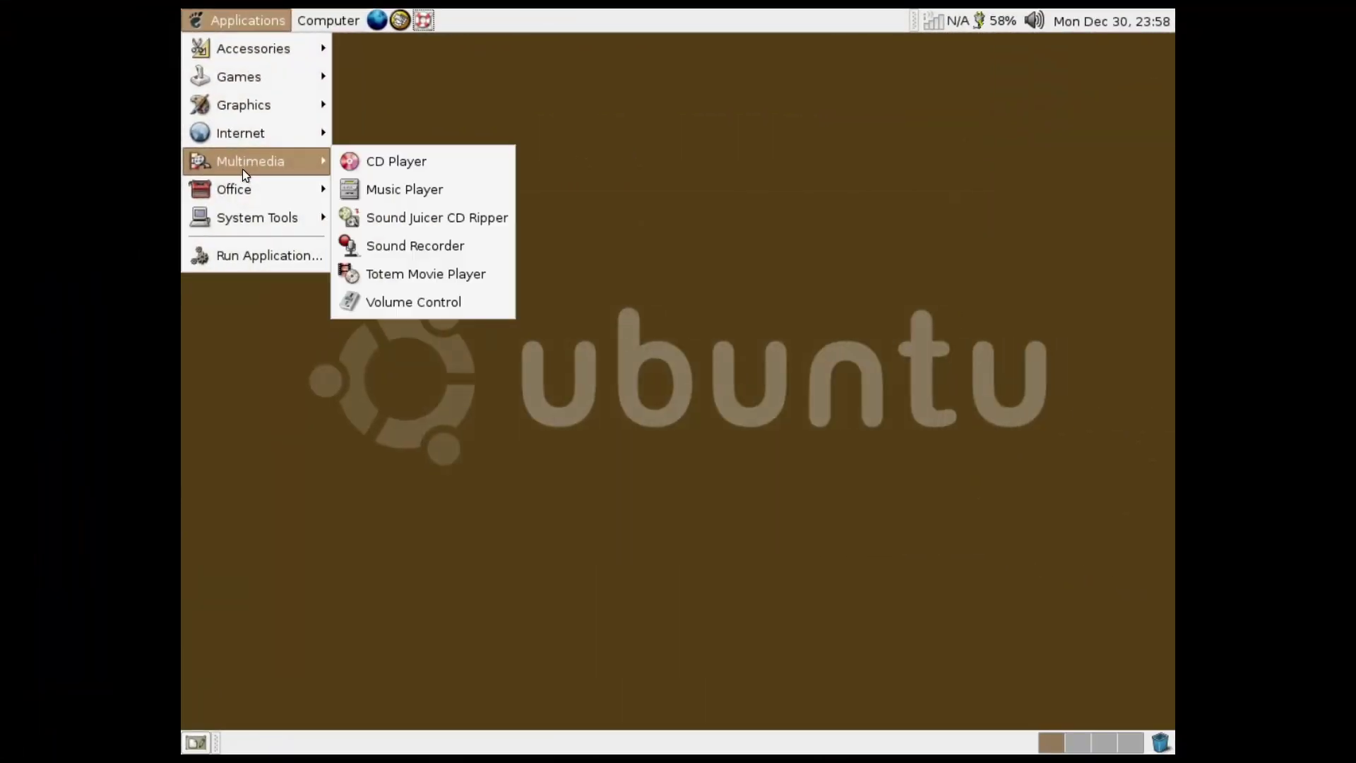
{"action": "mouse_move", "coordinate": [248, 192]}
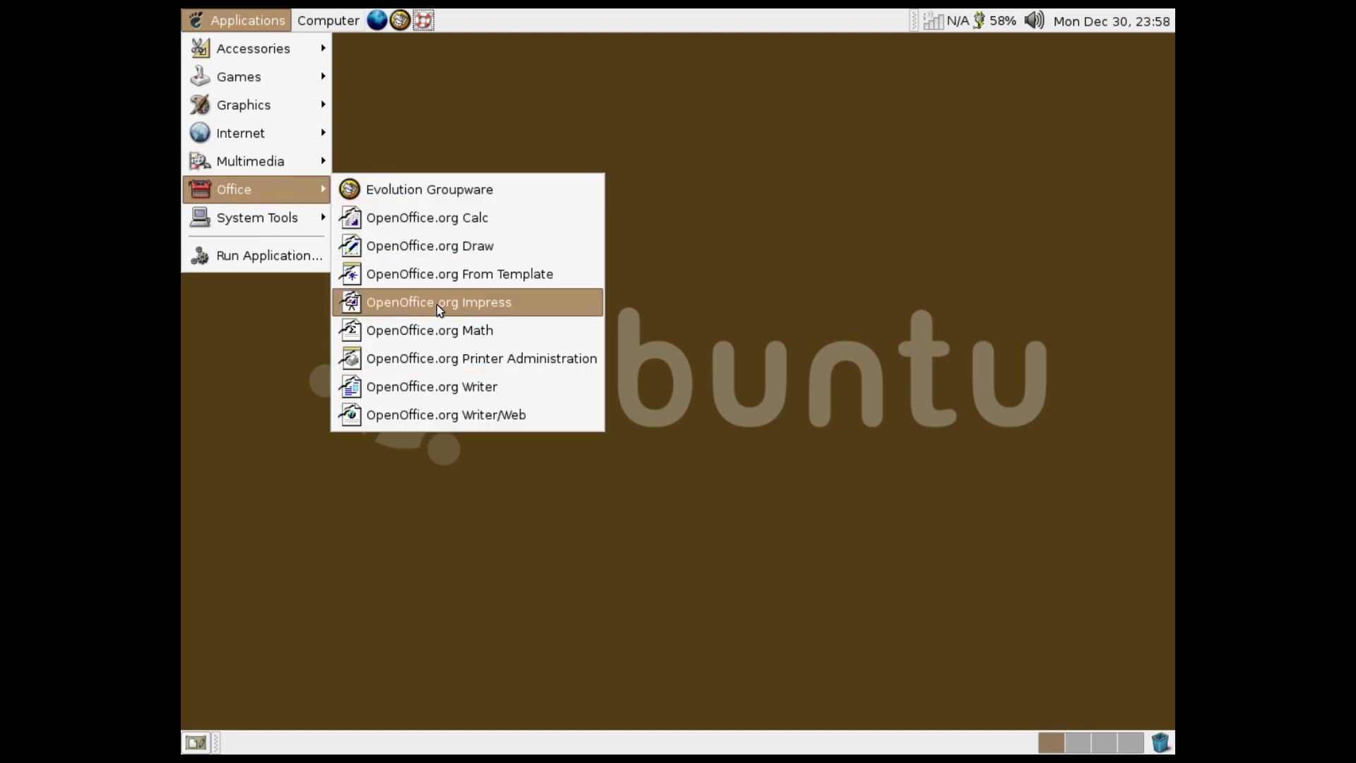
{"action": "left_click", "coordinate": [481, 387]}
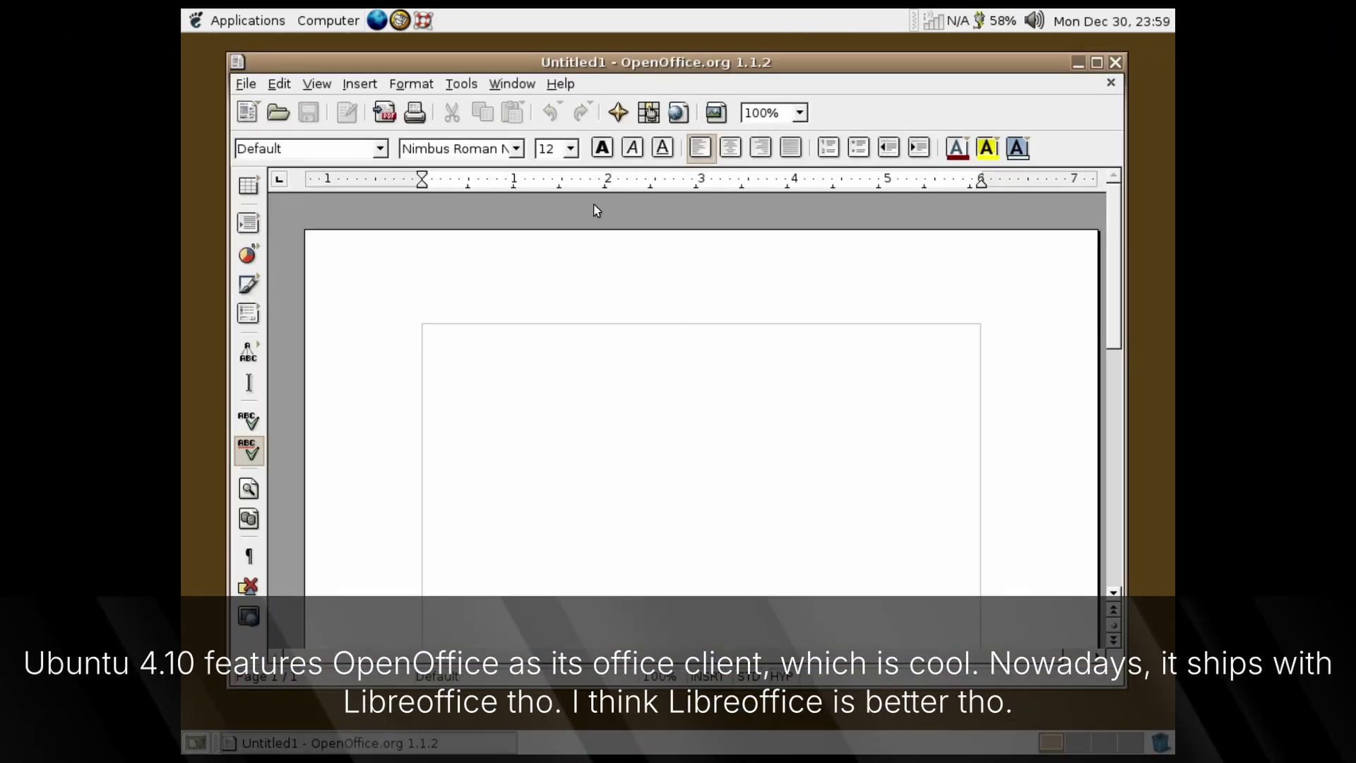
Confirm in Help > About OpenOffice.org that the version is 1.1.2, then dismiss it
{"action": "left_click", "coordinate": [551, 85]}
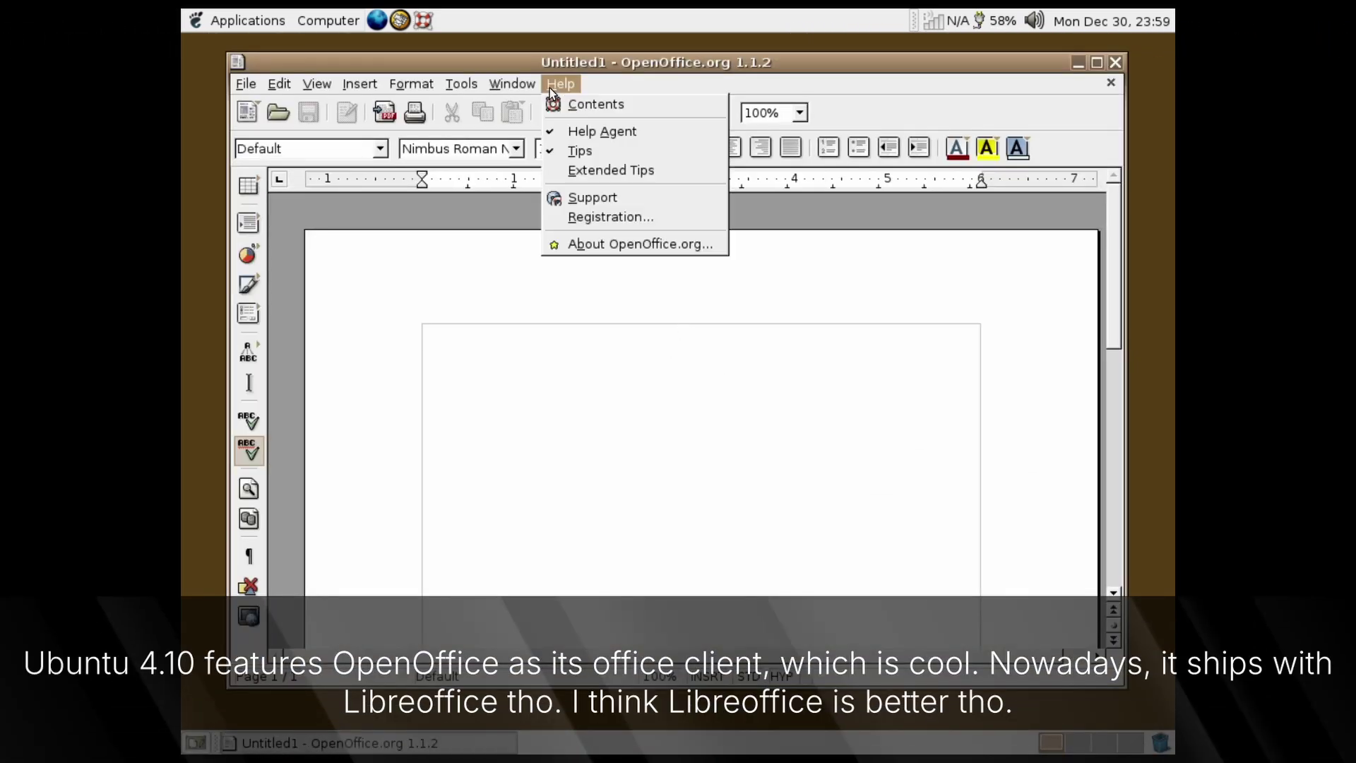
{"action": "left_click", "coordinate": [592, 251]}
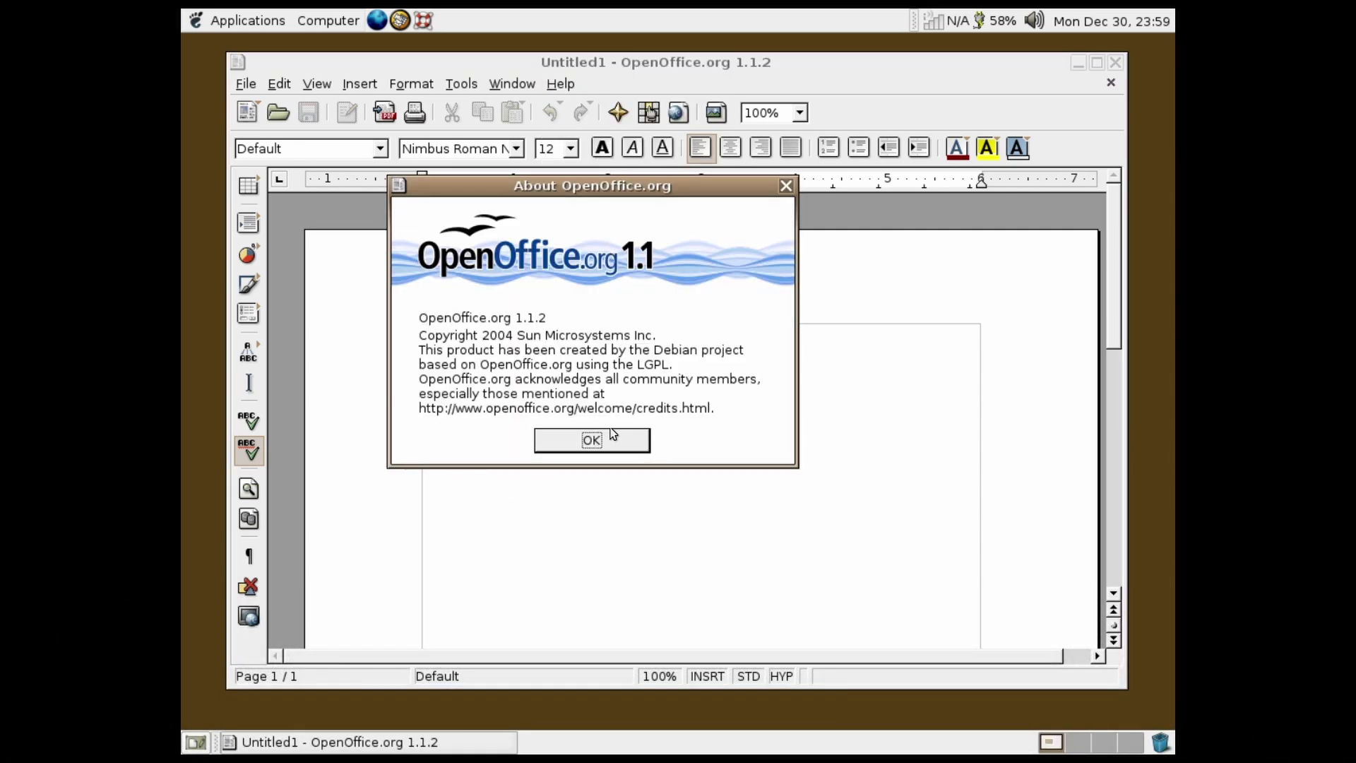
{"action": "left_click", "coordinate": [584, 439]}
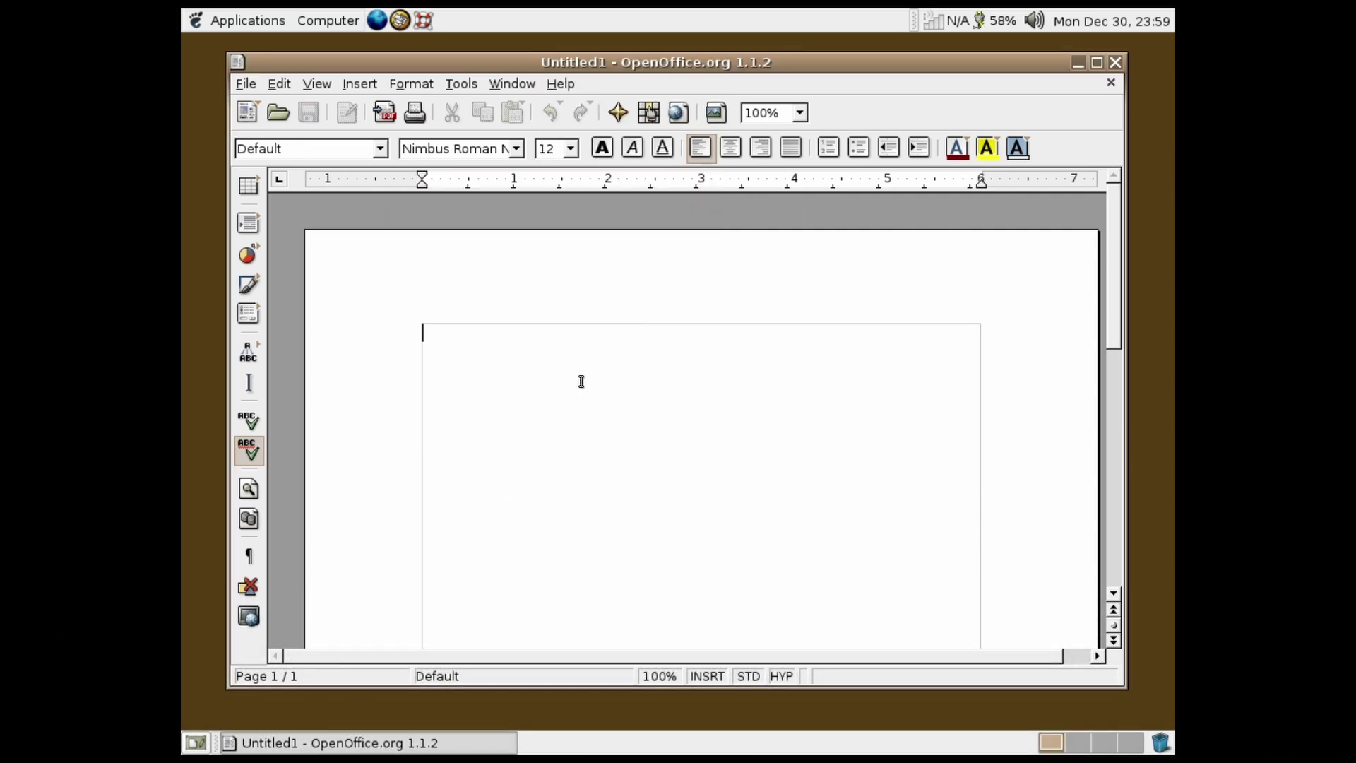
Type 'This is a really old version of OpenOffice that used to ship with GNOME back', fixing the word after 'that'
{"action": "type", "text": "This"}
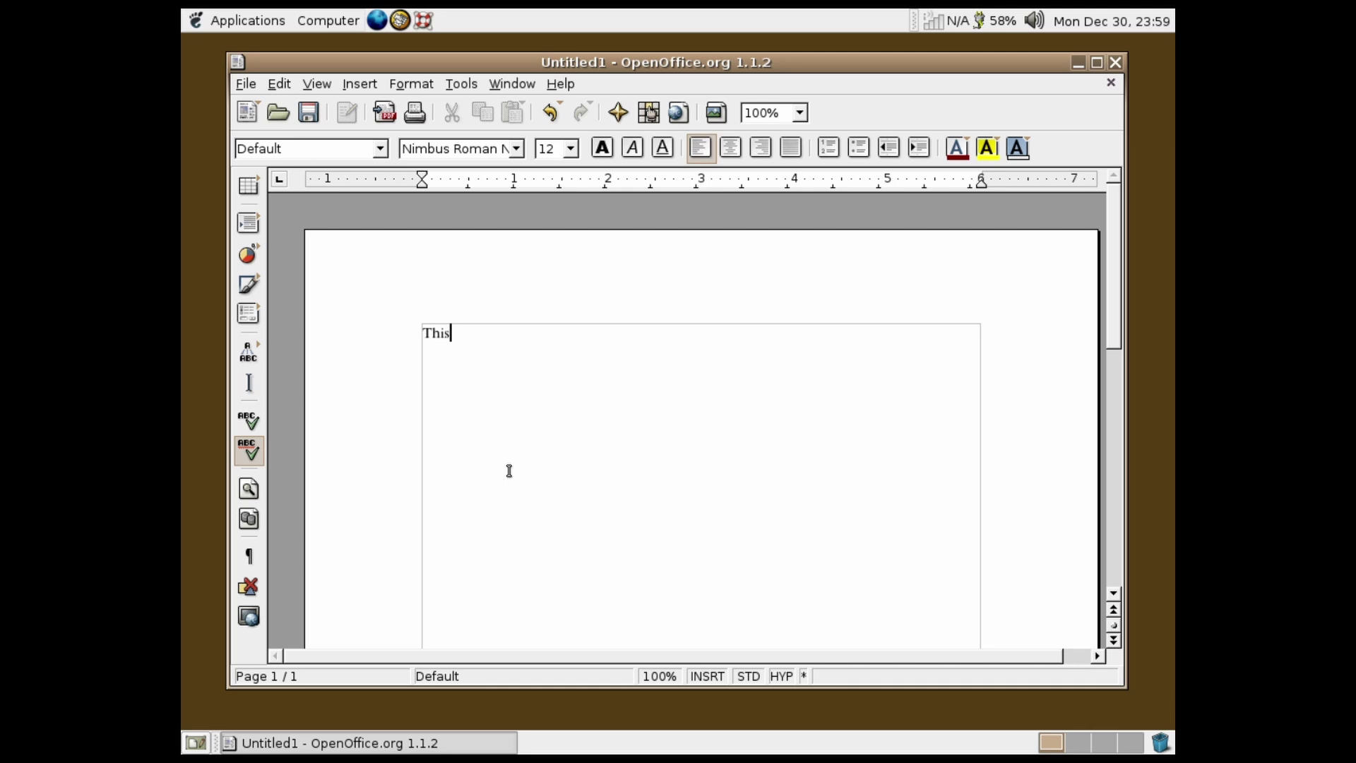
{"action": "type", "text": " is a really old version of Op"}
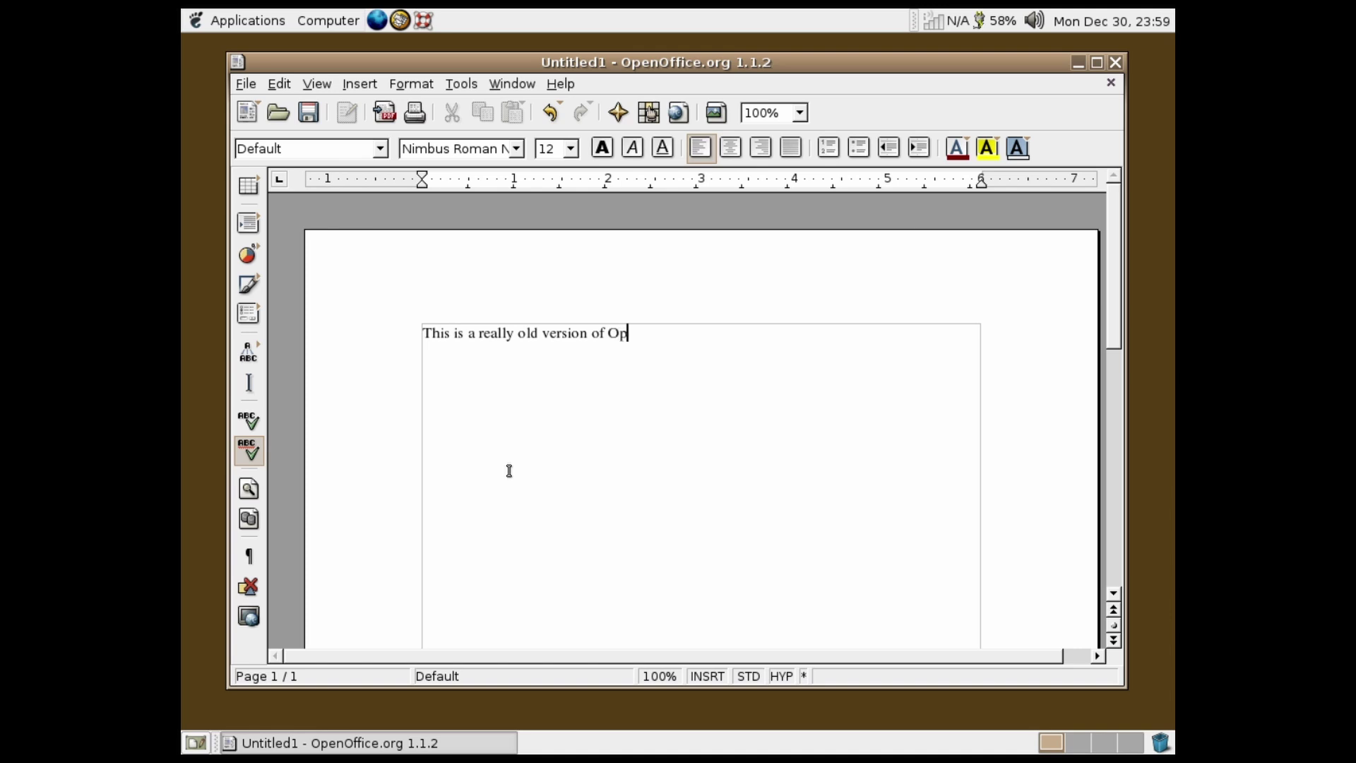
{"action": "type", "text": "enOffice that ship"}
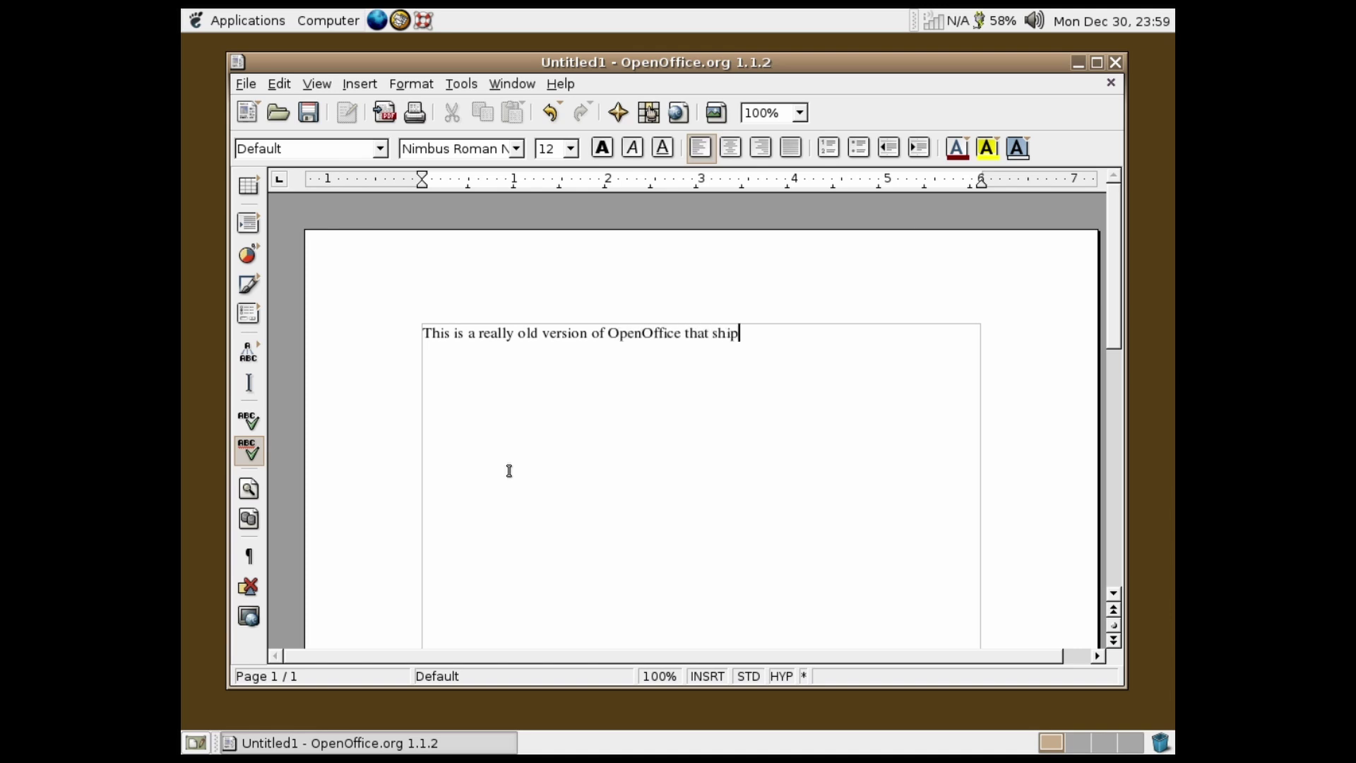
{"action": "key", "text": "BackSpace"}
{"action": "key", "text": "BackSpace"}
{"action": "key", "text": "BackSpace"}
{"action": "type", "text": "used to ship with GNOM"}
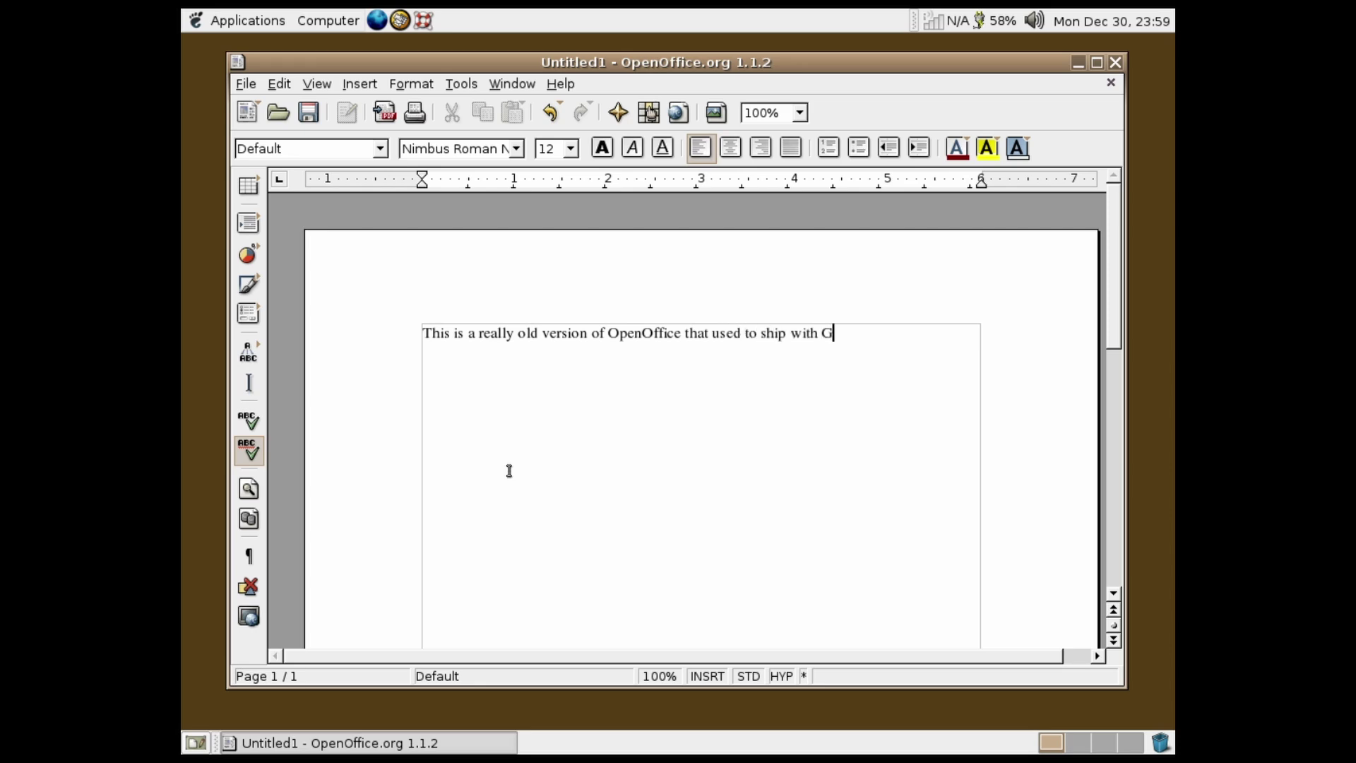
{"action": "type", "text": "E back i"}
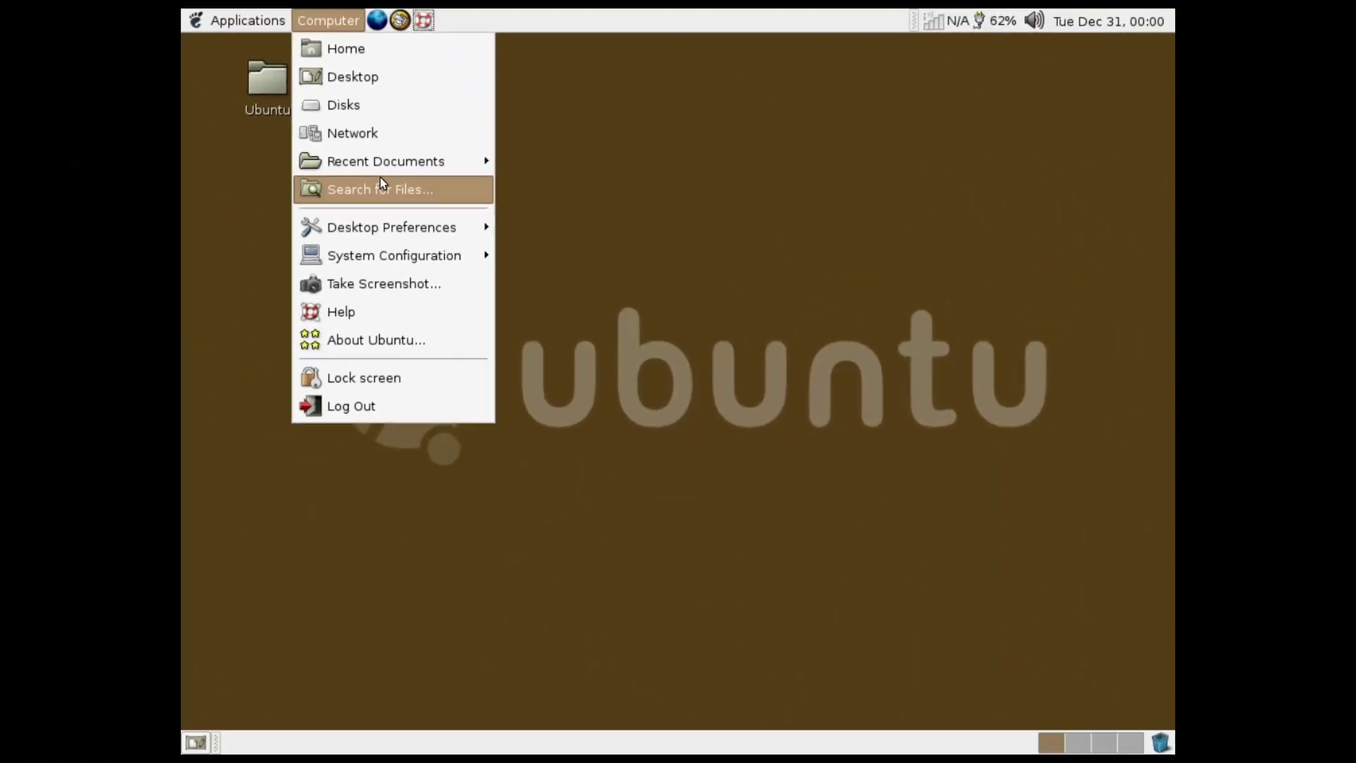
Search for files named 'history .doc', finding one match in the Desktop's Ubuntu folder, then close the search window
{"action": "left_click", "coordinate": [380, 184]}
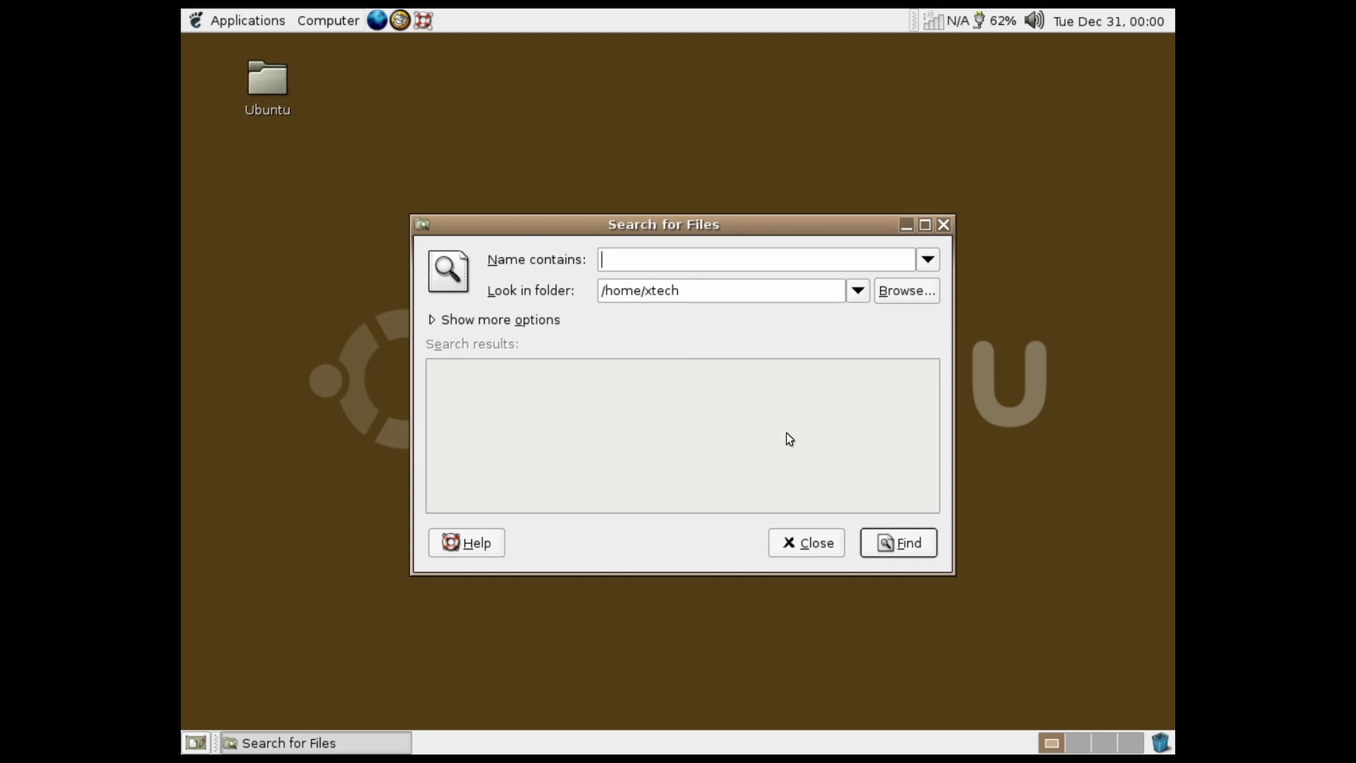
{"action": "type", "text": "h"}
{"action": "key", "text": "BackSpace"}
{"action": "key", "text": "BackSpace"}
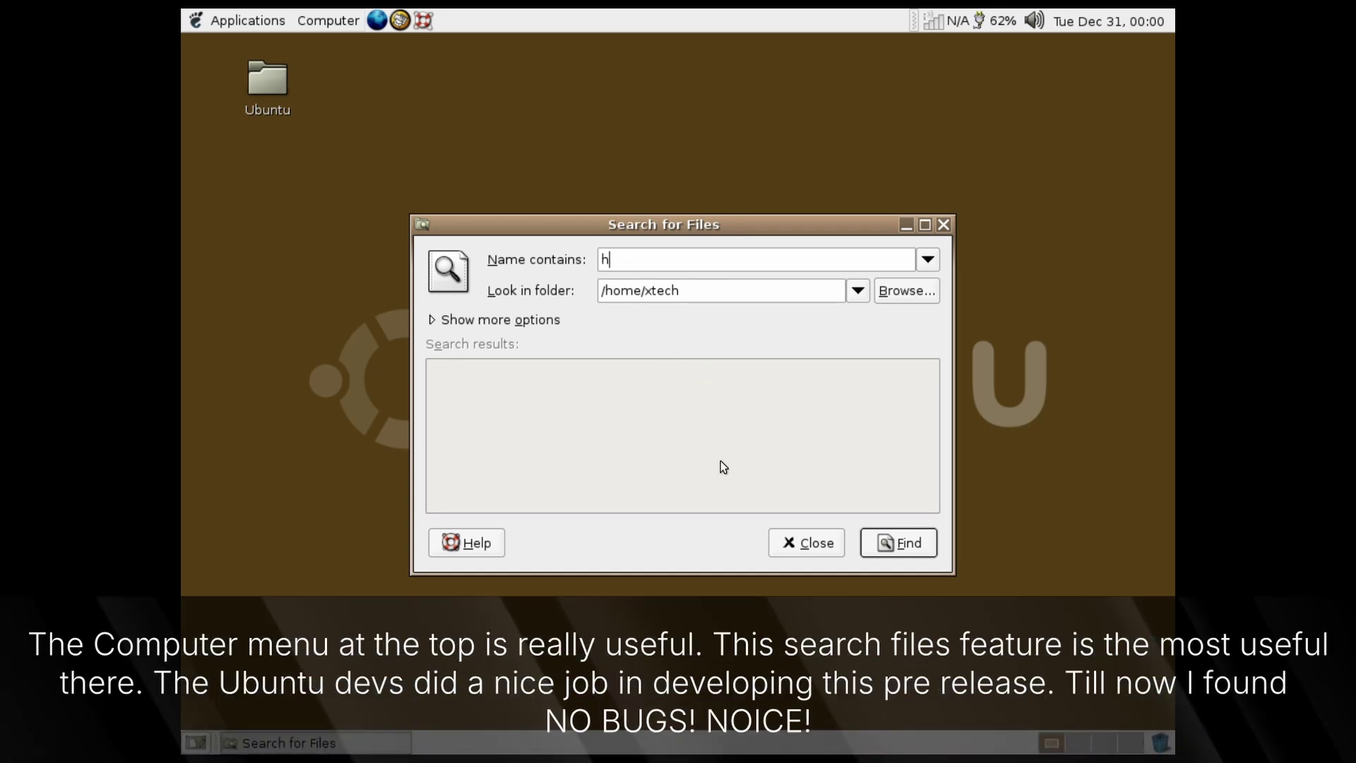
{"action": "type", "text": "istory .doc"}
{"action": "key", "text": "Return"}
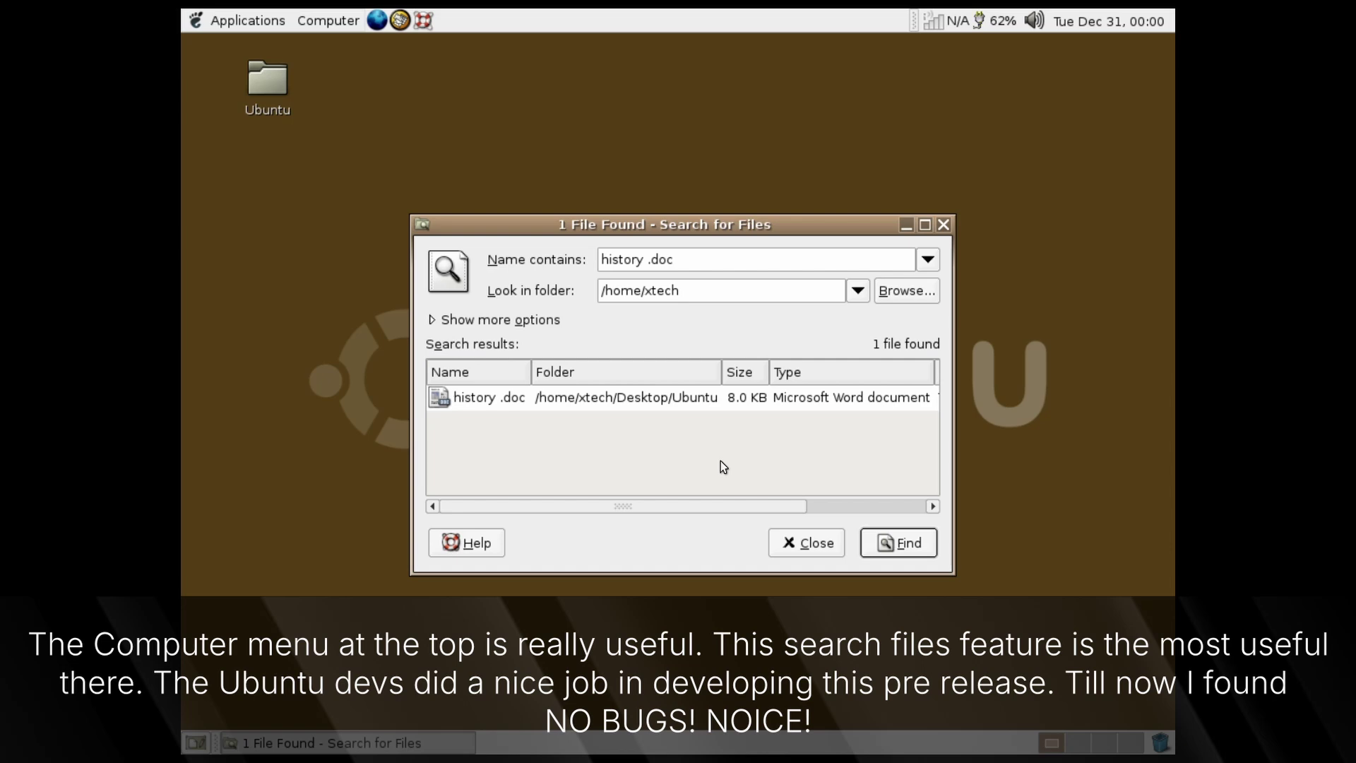
{"action": "left_click", "coordinate": [786, 540]}
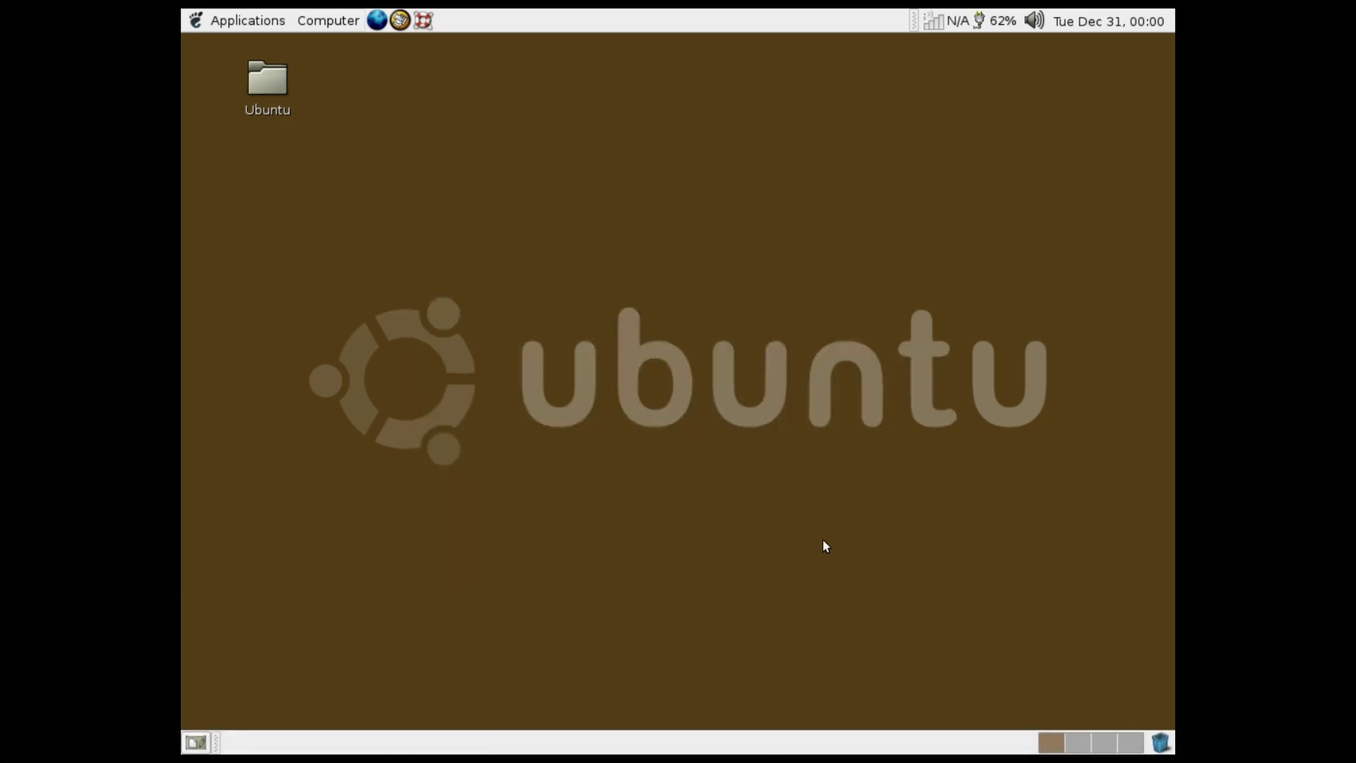
Open Theme Preferences and try the Crux, Default, Glider, Grand Canyon, Industrial and Mist themes
{"action": "left_click", "coordinate": [345, 12]}
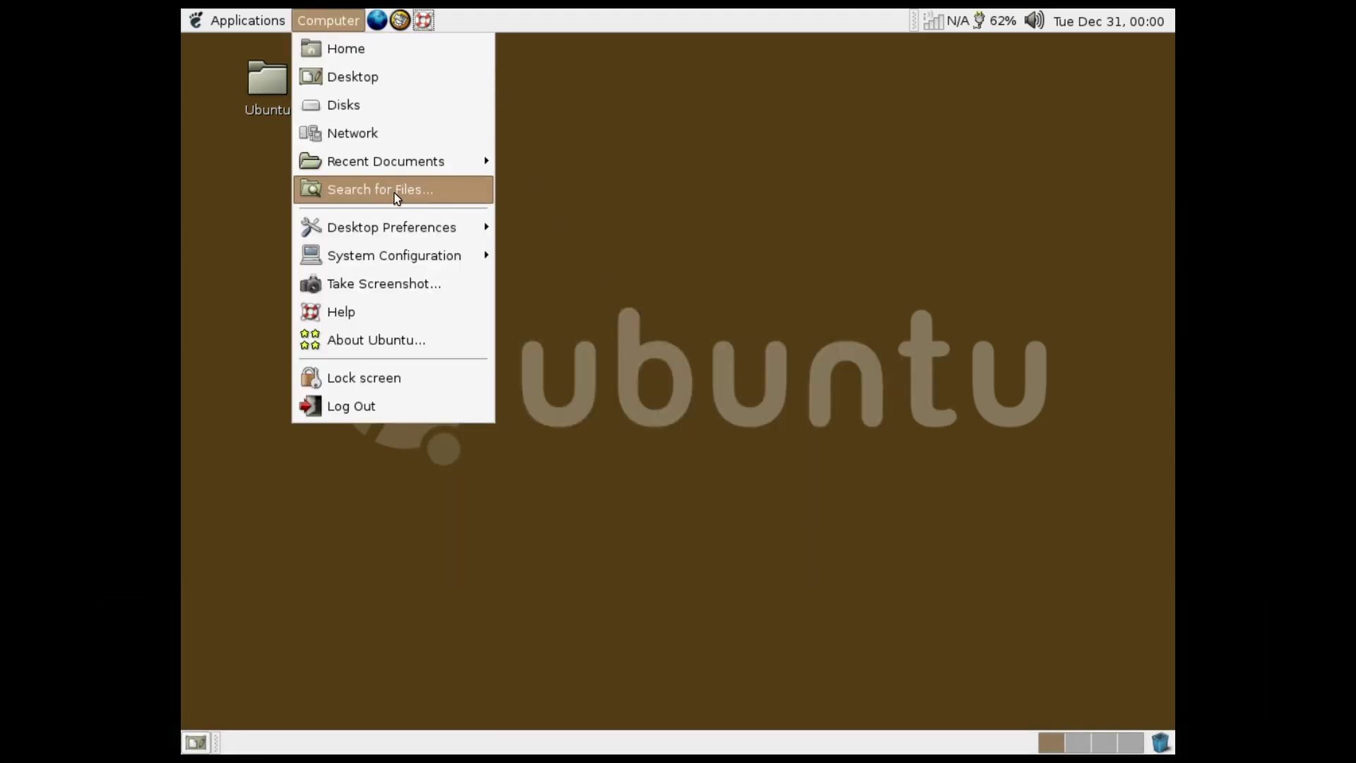
{"action": "mouse_move", "coordinate": [441, 226]}
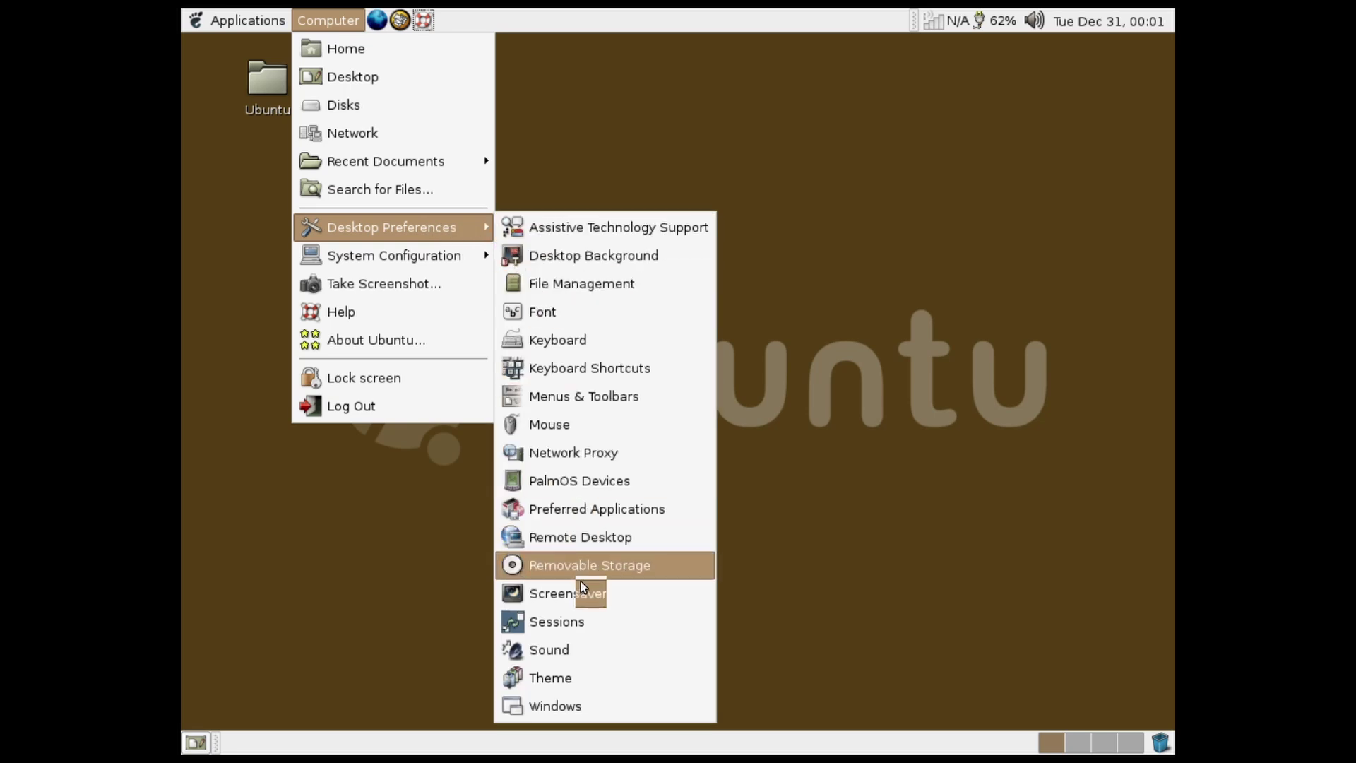
{"action": "left_click", "coordinate": [575, 679]}
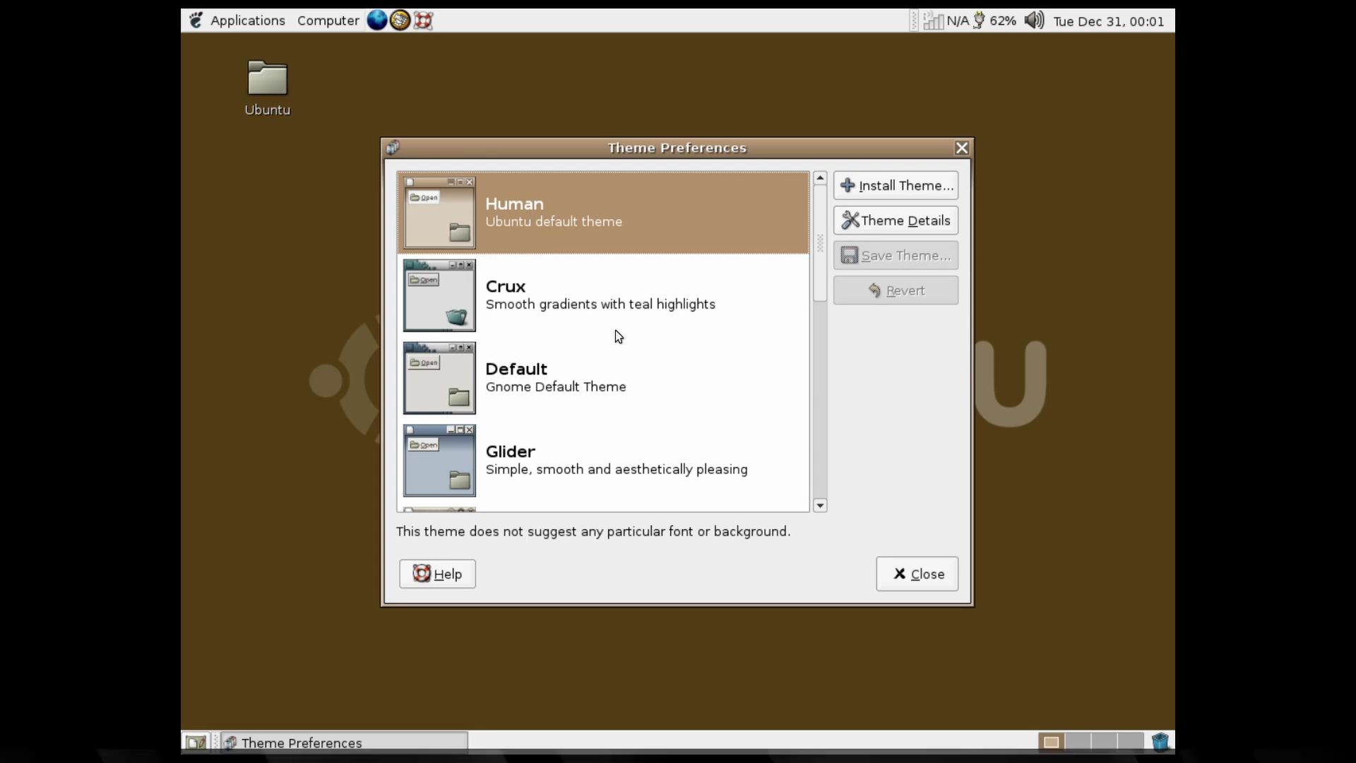
{"action": "left_click", "coordinate": [634, 297]}
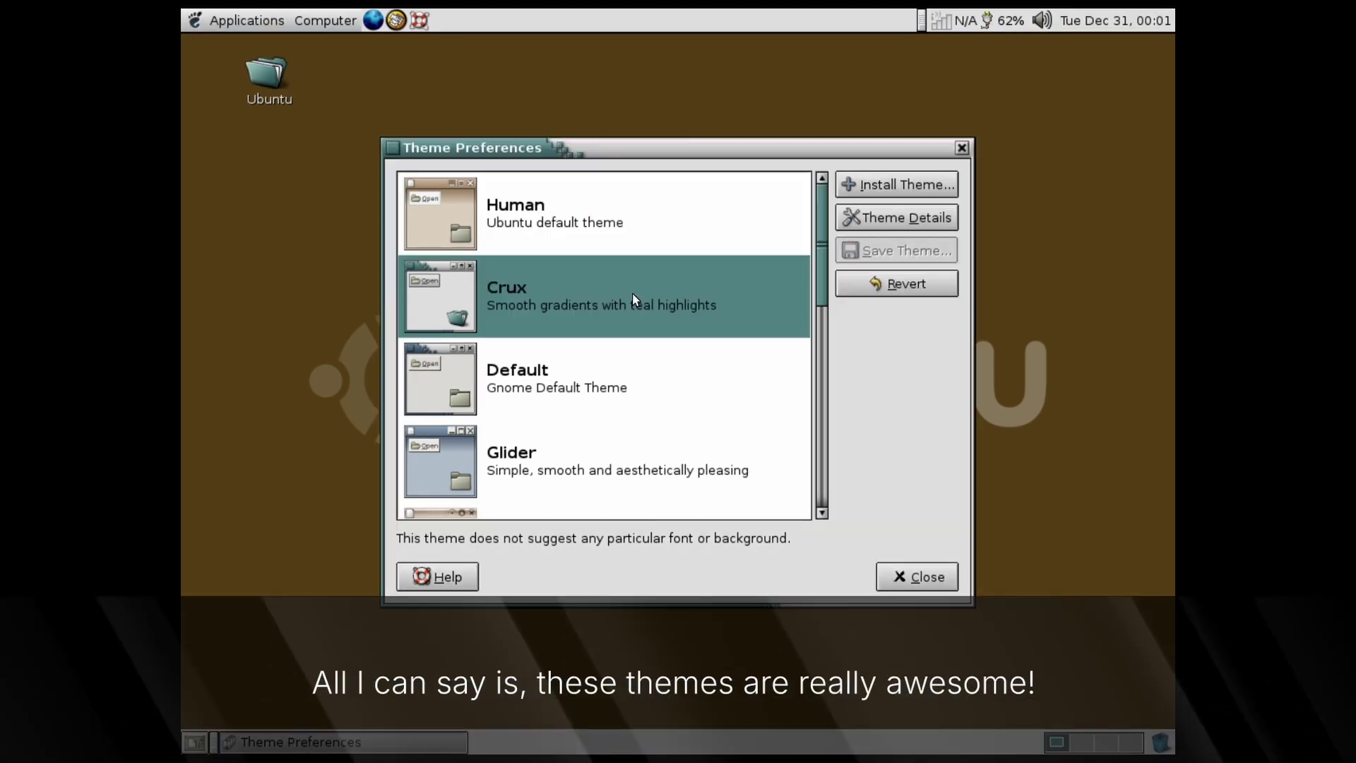
{"action": "left_click", "coordinate": [550, 394]}
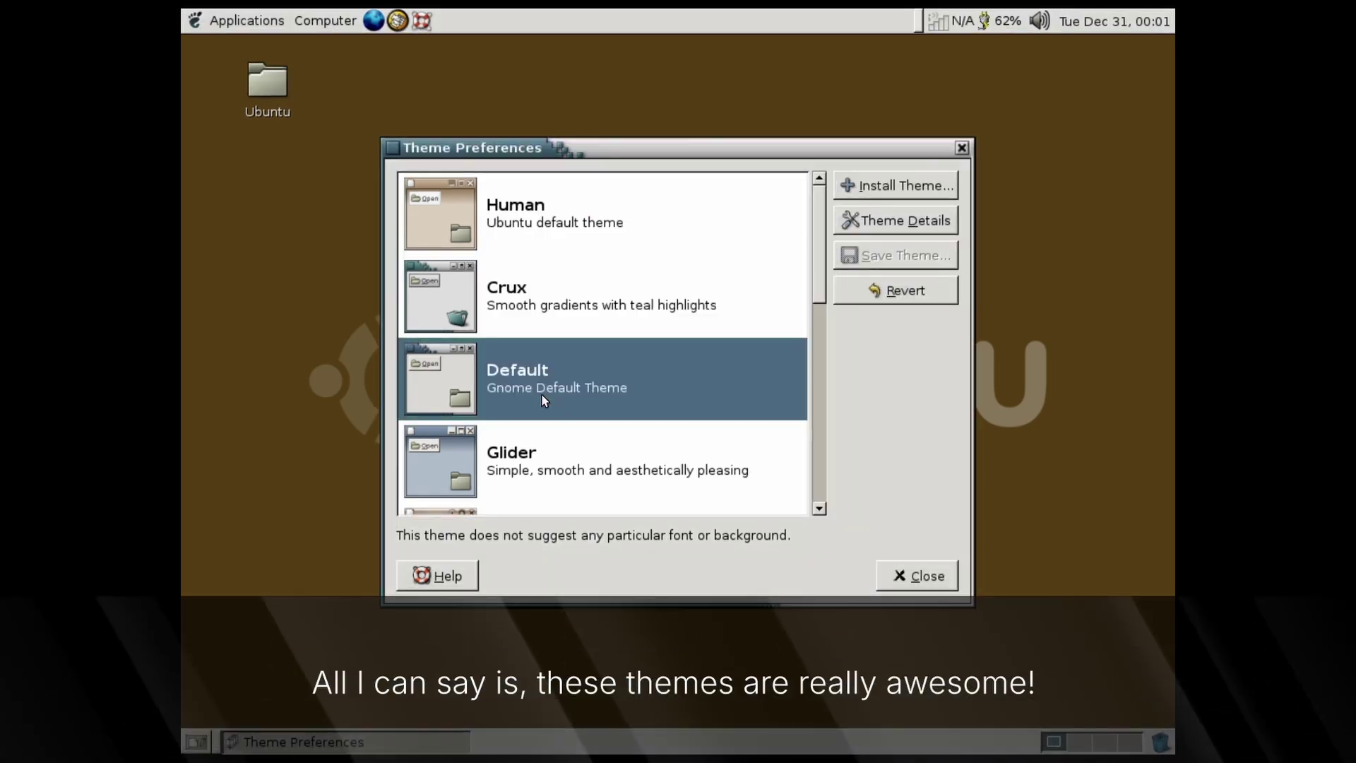
{"action": "left_click", "coordinate": [534, 425]}
{"action": "scroll", "coordinate": [535, 422], "scroll_direction": "down", "scroll_amount": 4}
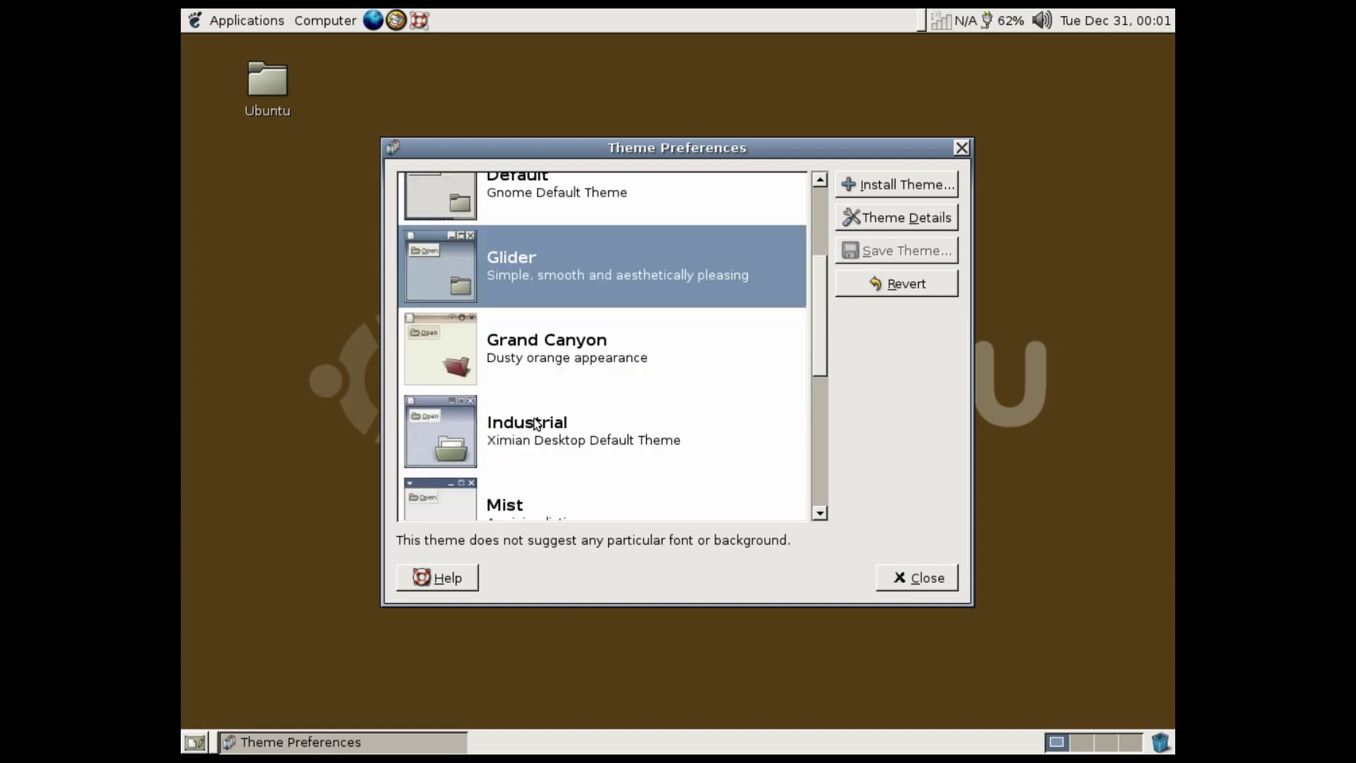
{"action": "left_click", "coordinate": [537, 358]}
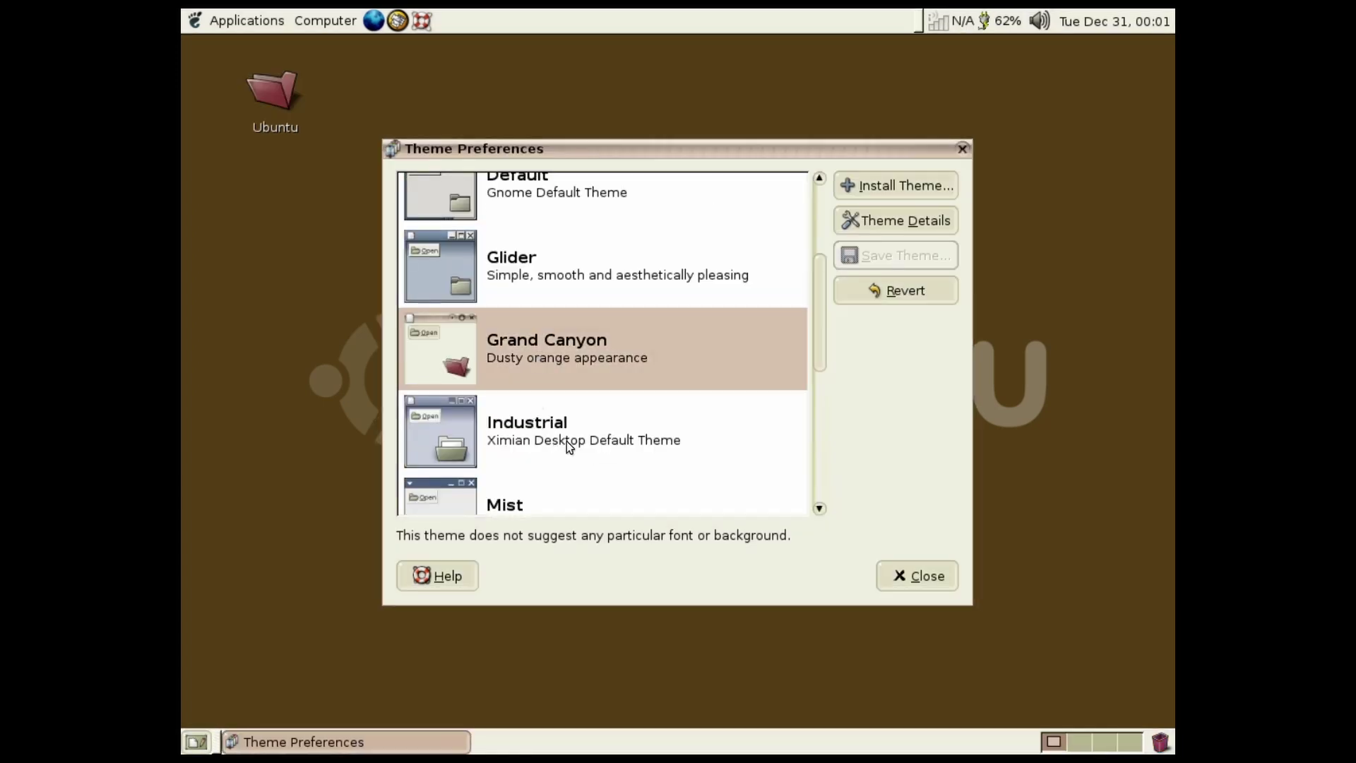
{"action": "left_click", "coordinate": [568, 441]}
{"action": "scroll", "coordinate": [569, 441], "scroll_direction": "down", "scroll_amount": 2}
{"action": "left_click", "coordinate": [559, 395]}
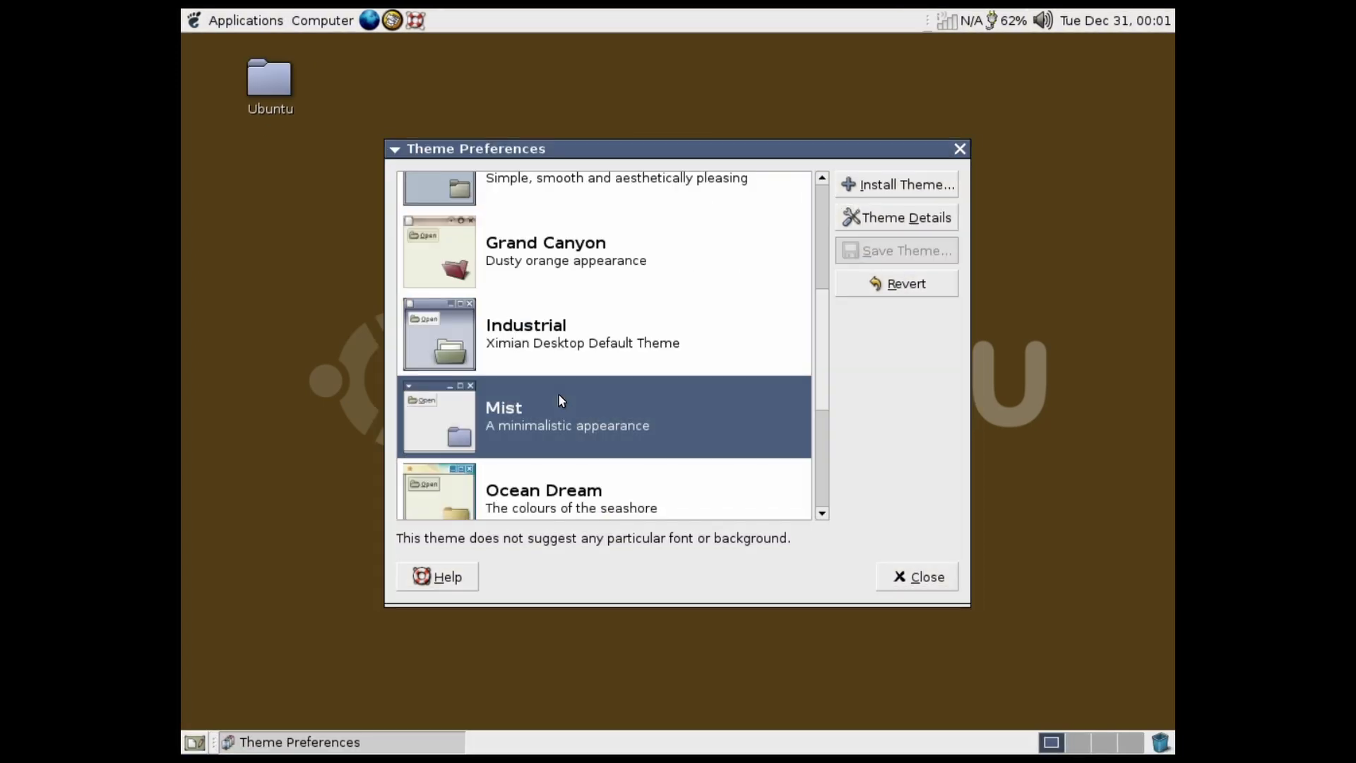
Try Ocean Dream, Simple, Smokey Blue and Traditional themes, then settle back on Grand Canyon
{"action": "scroll", "coordinate": [559, 396], "scroll_direction": "down", "scroll_amount": 2}
{"action": "left_click", "coordinate": [559, 393]}
{"action": "scroll", "coordinate": [559, 390], "scroll_direction": "down", "scroll_amount": 2}
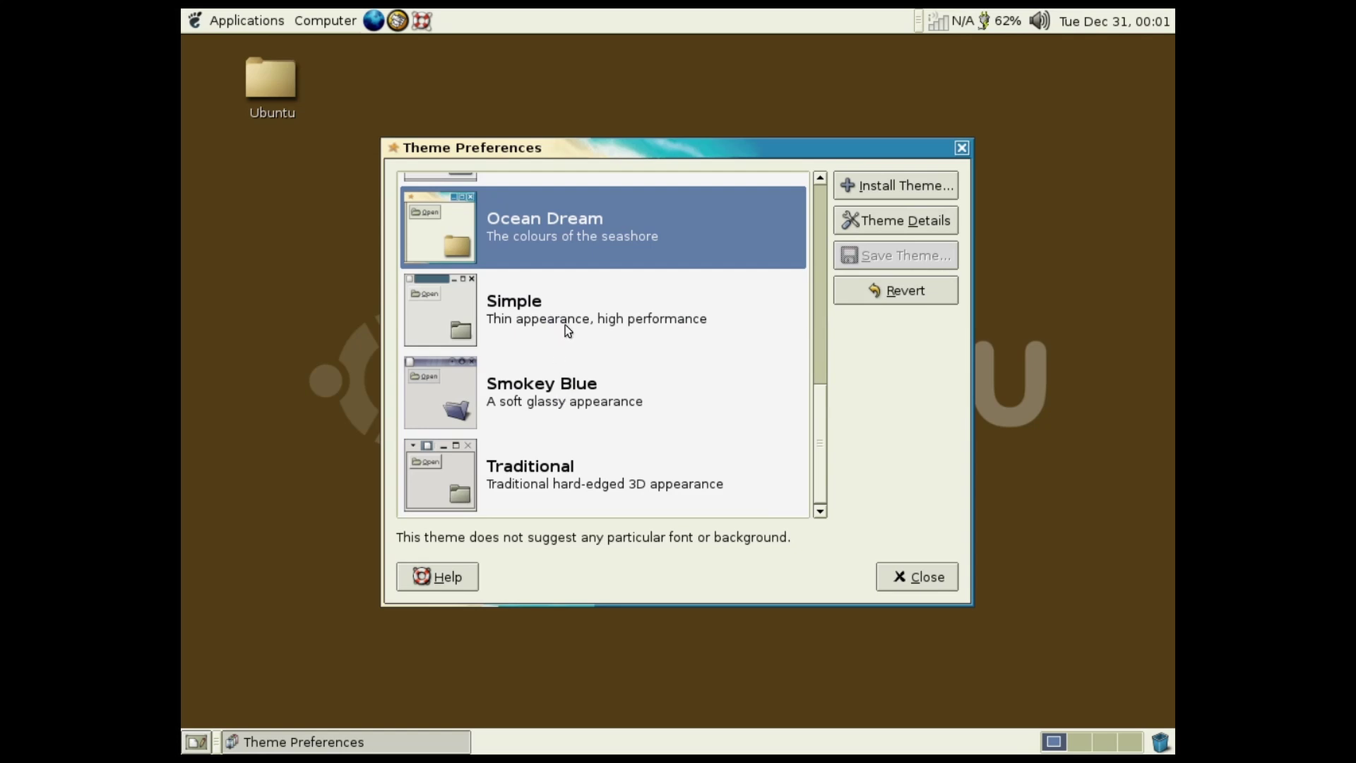
{"action": "left_click", "coordinate": [565, 319]}
{"action": "left_click", "coordinate": [553, 387]}
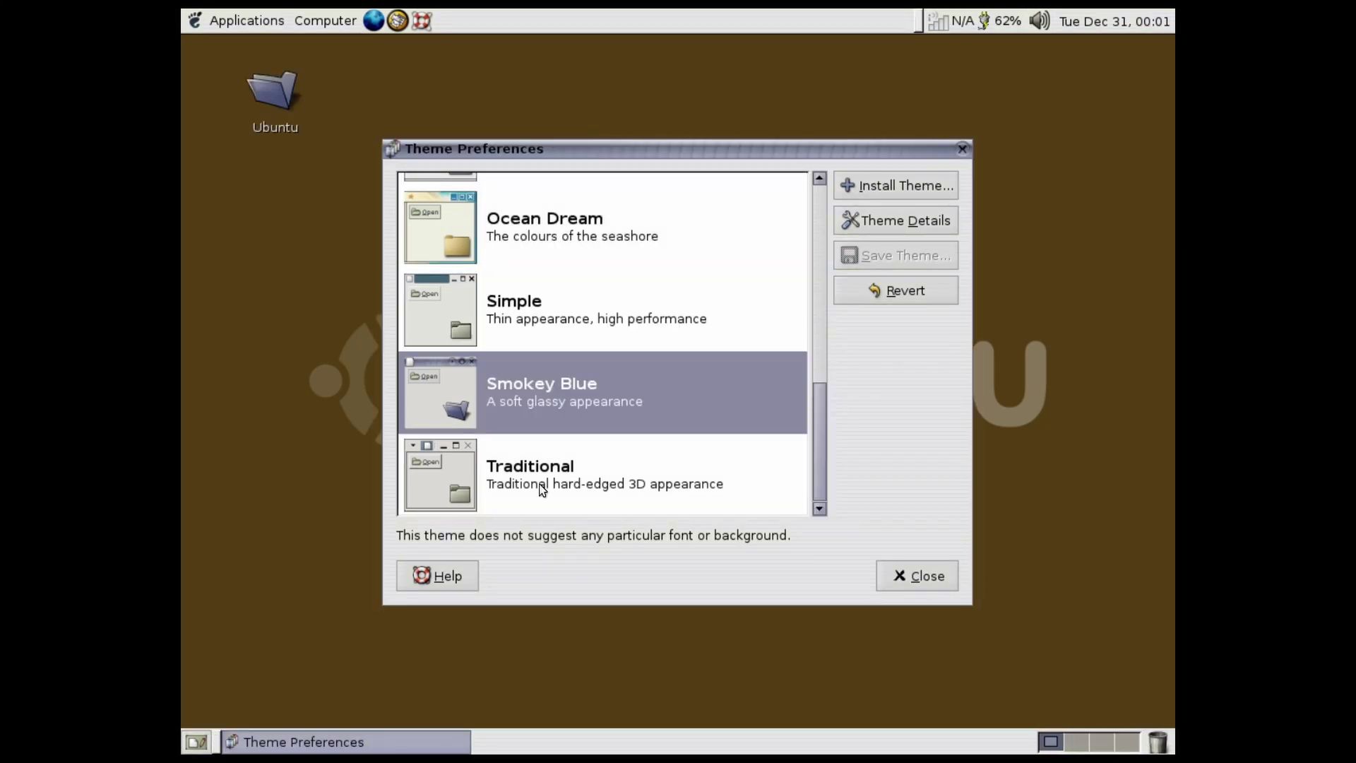
{"action": "left_click", "coordinate": [544, 459]}
{"action": "scroll", "coordinate": [566, 368], "scroll_direction": "up", "scroll_amount": 2}
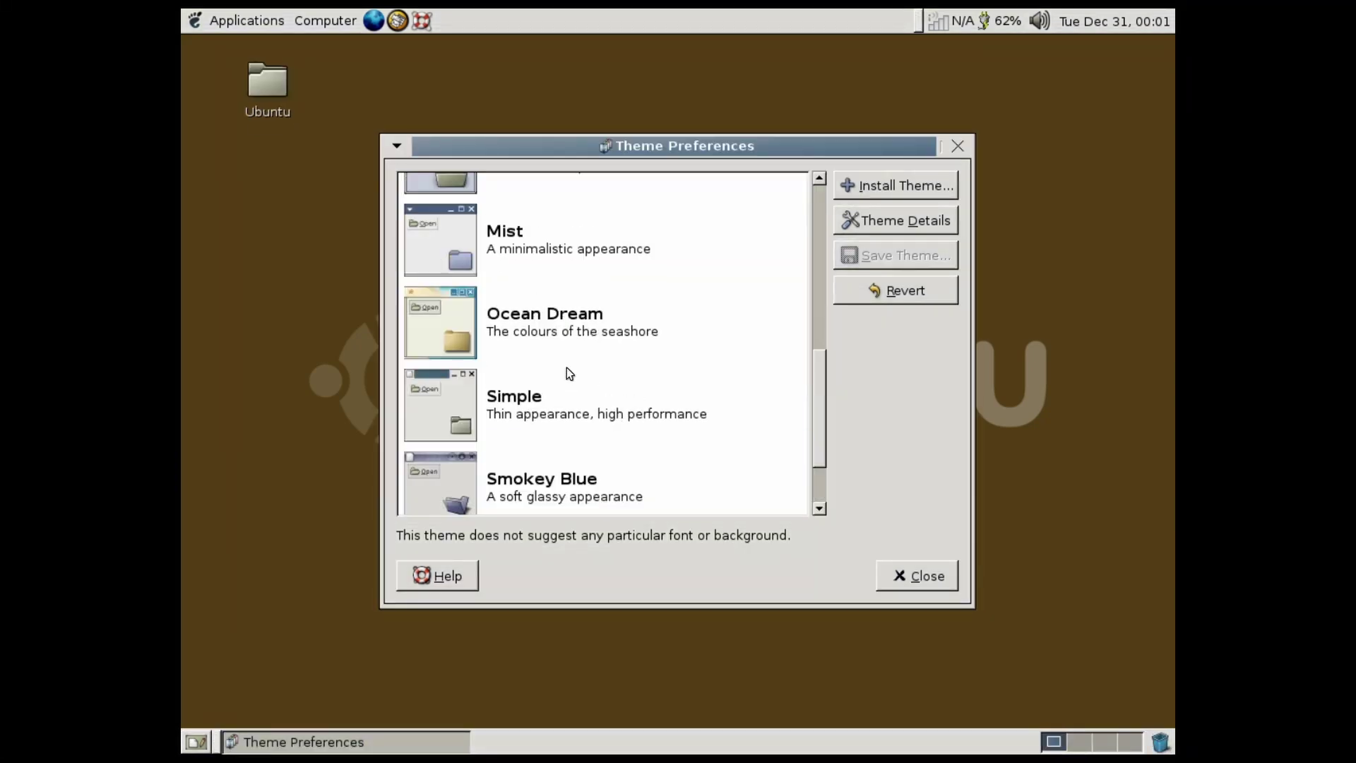
{"action": "left_click", "coordinate": [582, 345]}
{"action": "scroll", "coordinate": [582, 345], "scroll_direction": "up", "scroll_amount": 2}
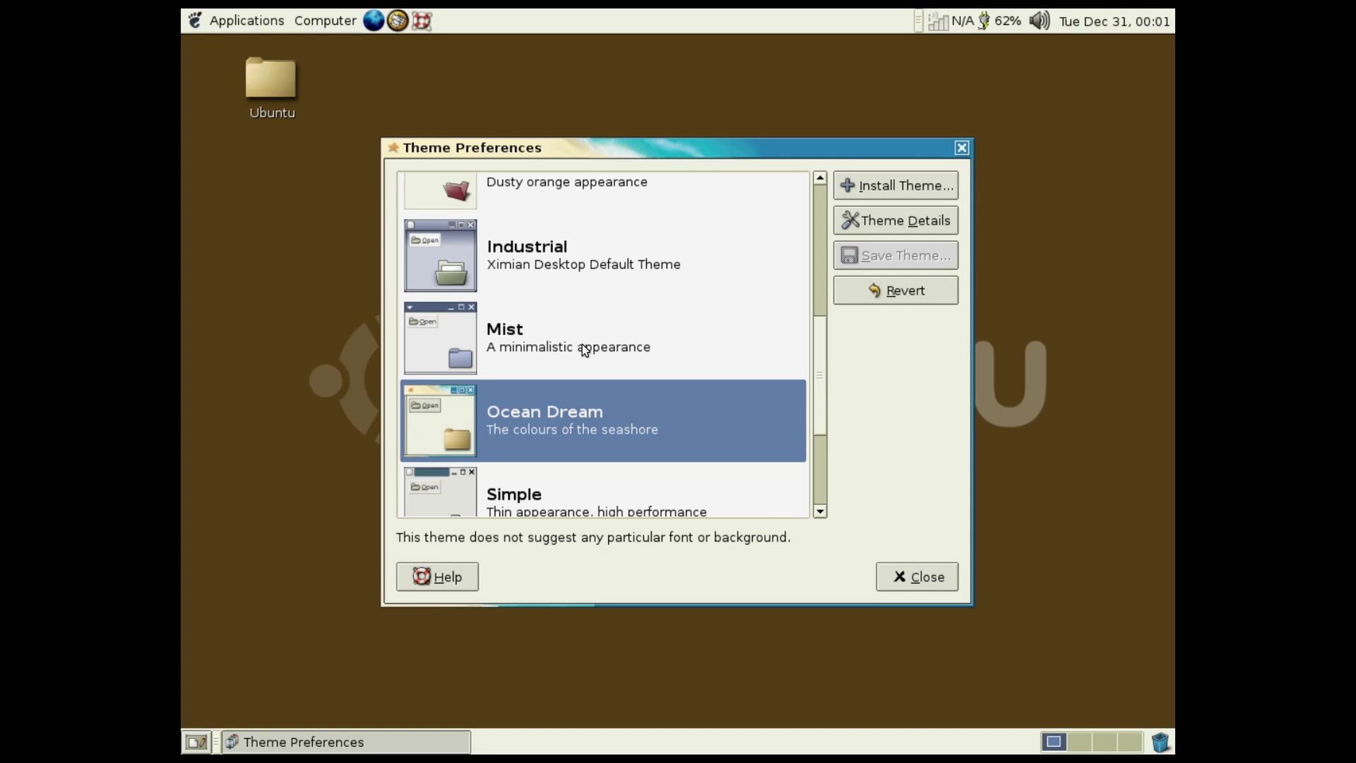
{"action": "scroll", "coordinate": [584, 348], "scroll_direction": "up", "scroll_amount": 2}
{"action": "left_click", "coordinate": [580, 283]}
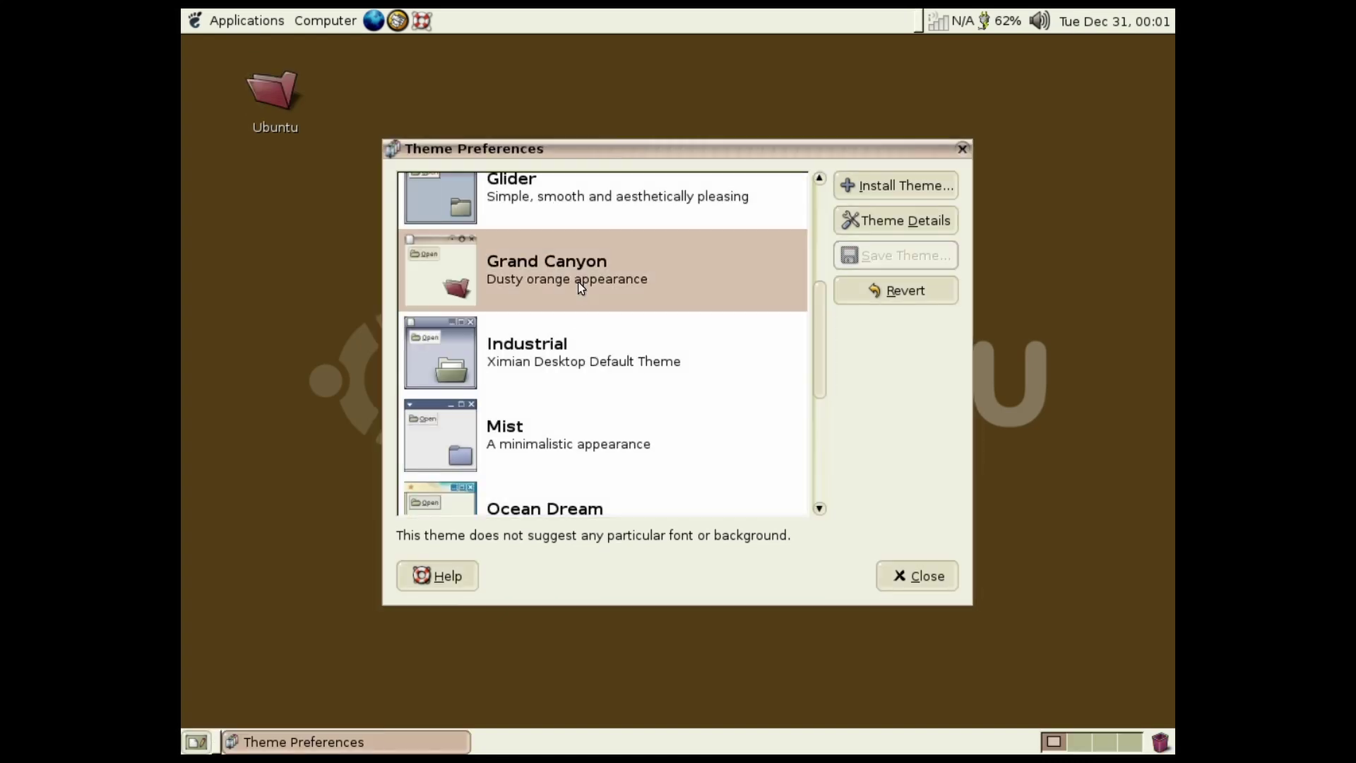
Open and cancel the Install Theme dialog, then close Theme Preferences
{"action": "scroll", "coordinate": [580, 285], "scroll_direction": "down", "scroll_amount": 2}
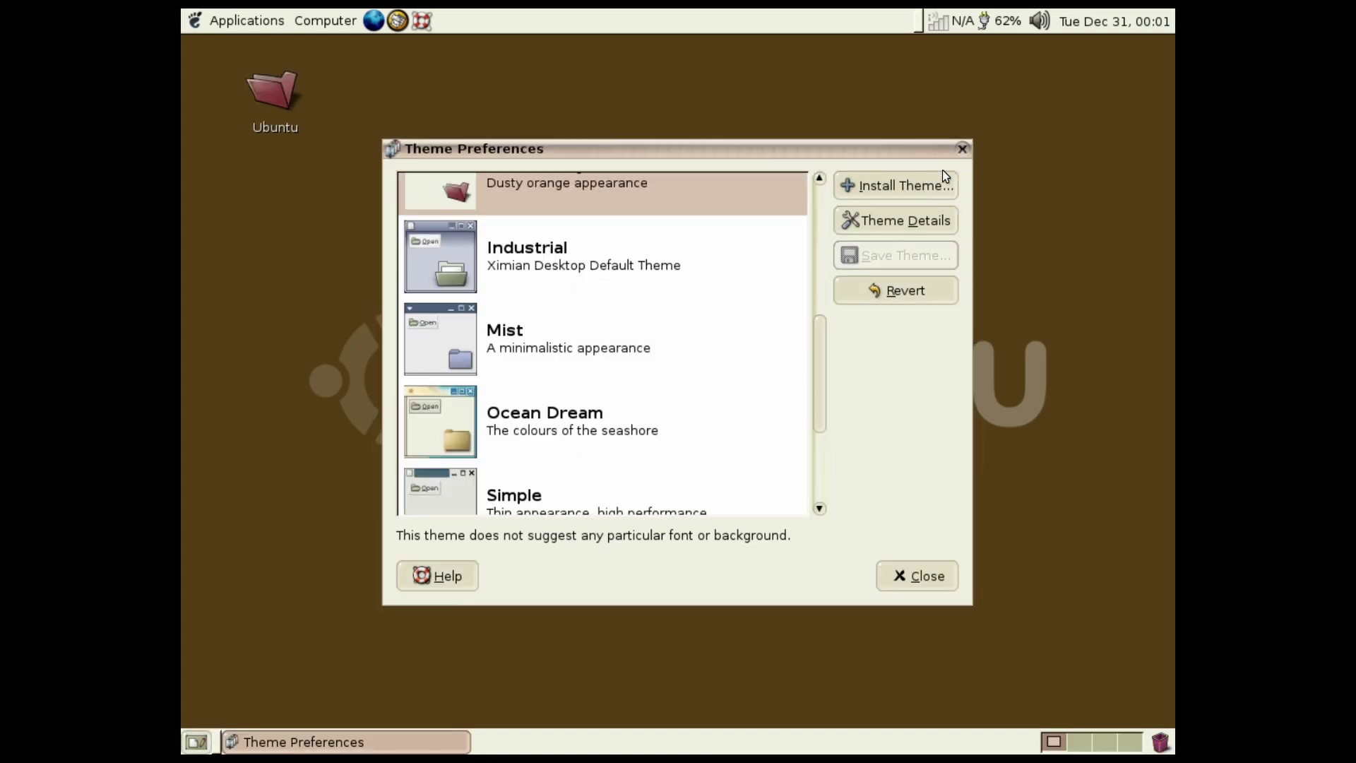
{"action": "left_click", "coordinate": [910, 185]}
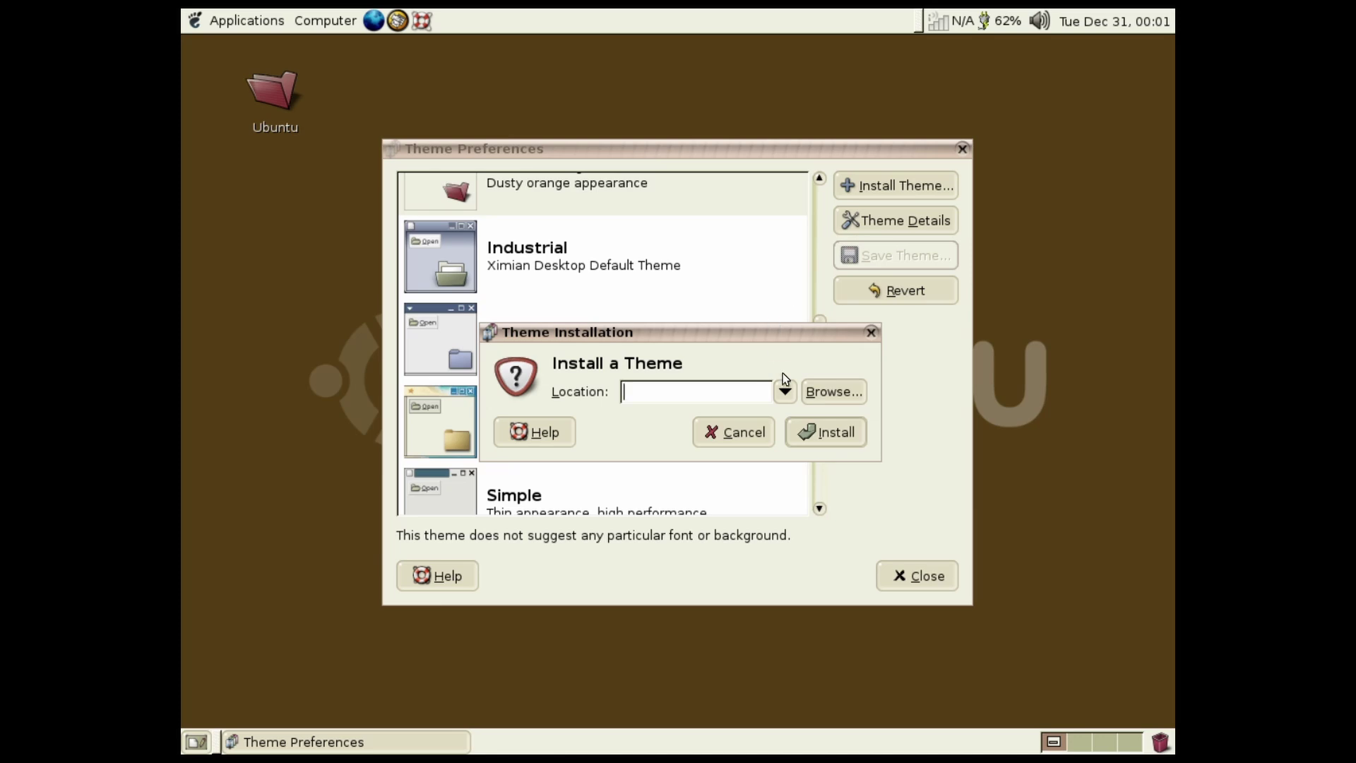
{"action": "left_click", "coordinate": [742, 435]}
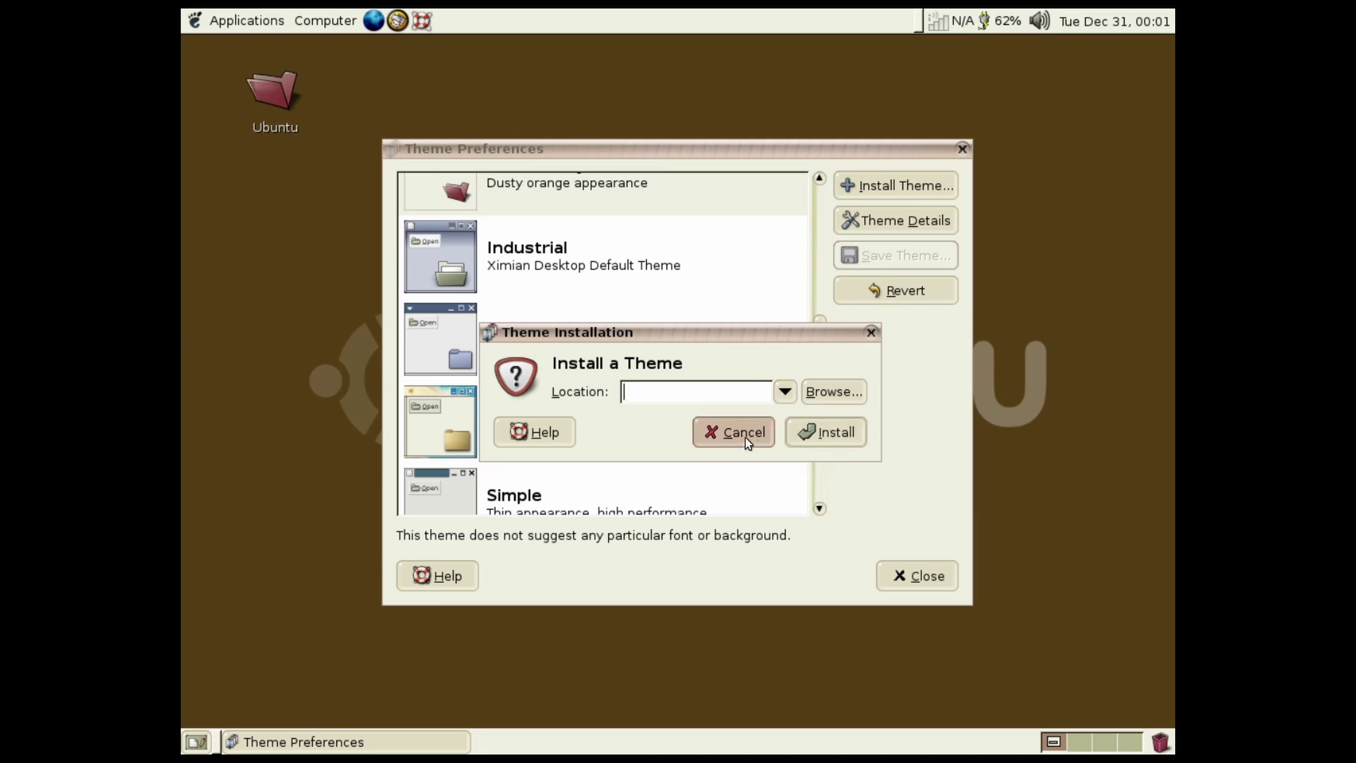
{"action": "left_click", "coordinate": [902, 577]}
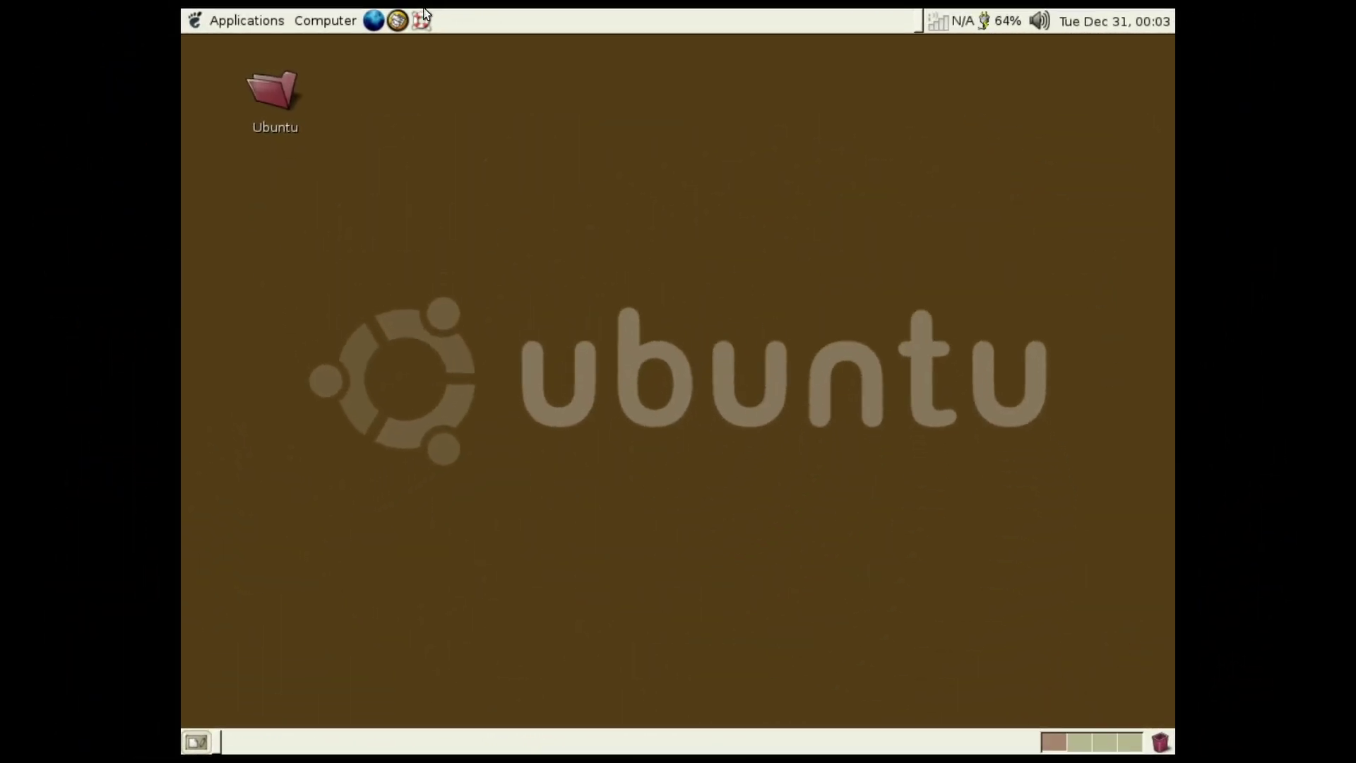
Remove a launcher from the panel and check the network and battery status applets
{"action": "right_click", "coordinate": [424, 14]}
{"action": "left_click", "coordinate": [468, 73]}
{"action": "left_click", "coordinate": [939, 27]}
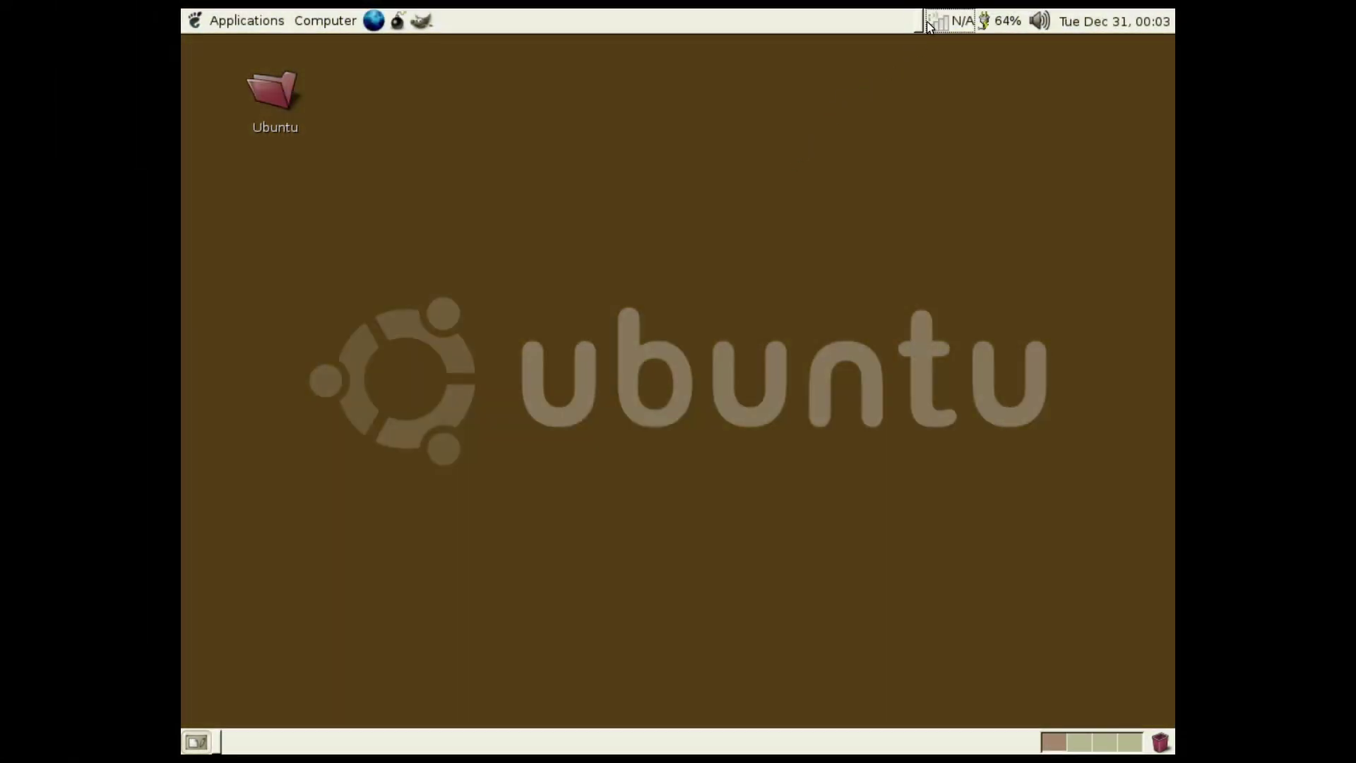
{"action": "left_click", "coordinate": [1003, 23]}
Adjust the sound volume, then view and close the December 2024 calendar
{"action": "left_click", "coordinate": [1035, 21]}
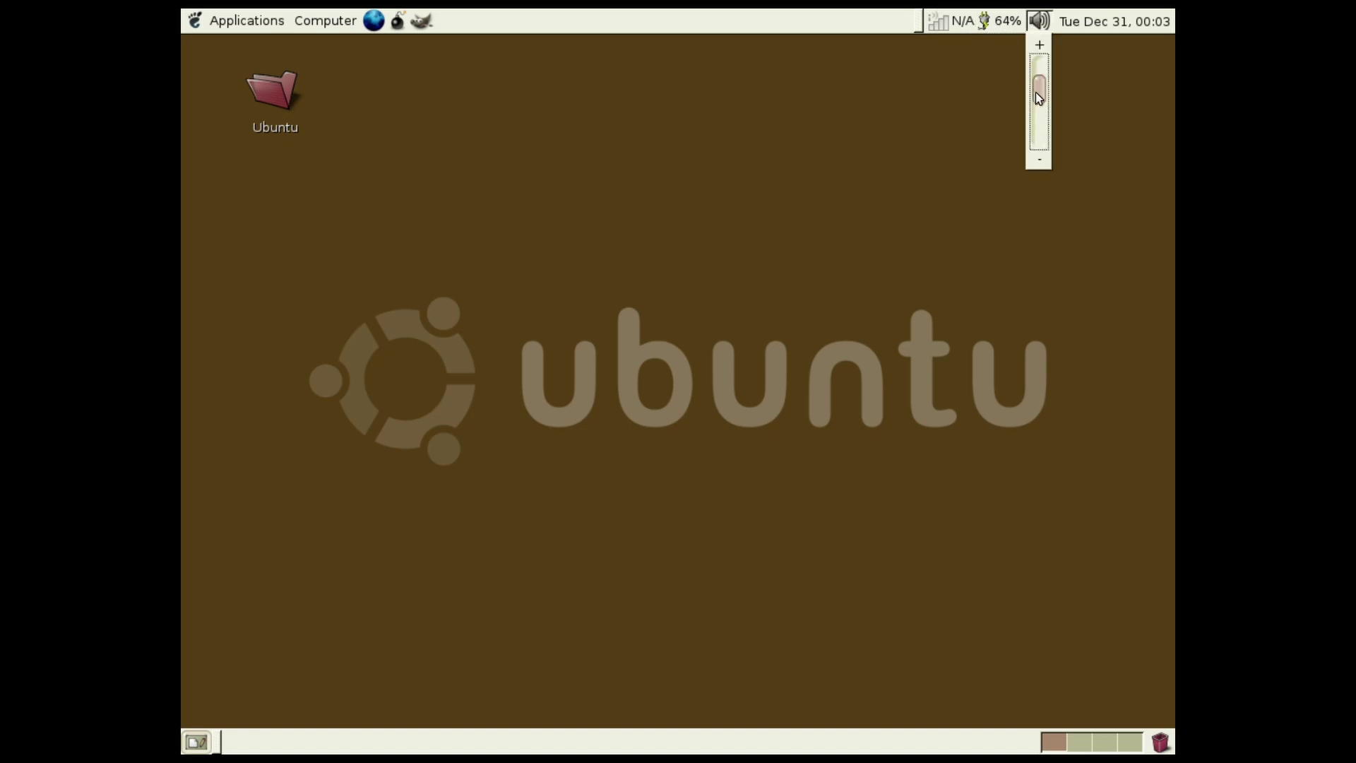
{"action": "left_click_drag", "start_coordinate": [1035, 91], "coordinate": [1040, 150]}
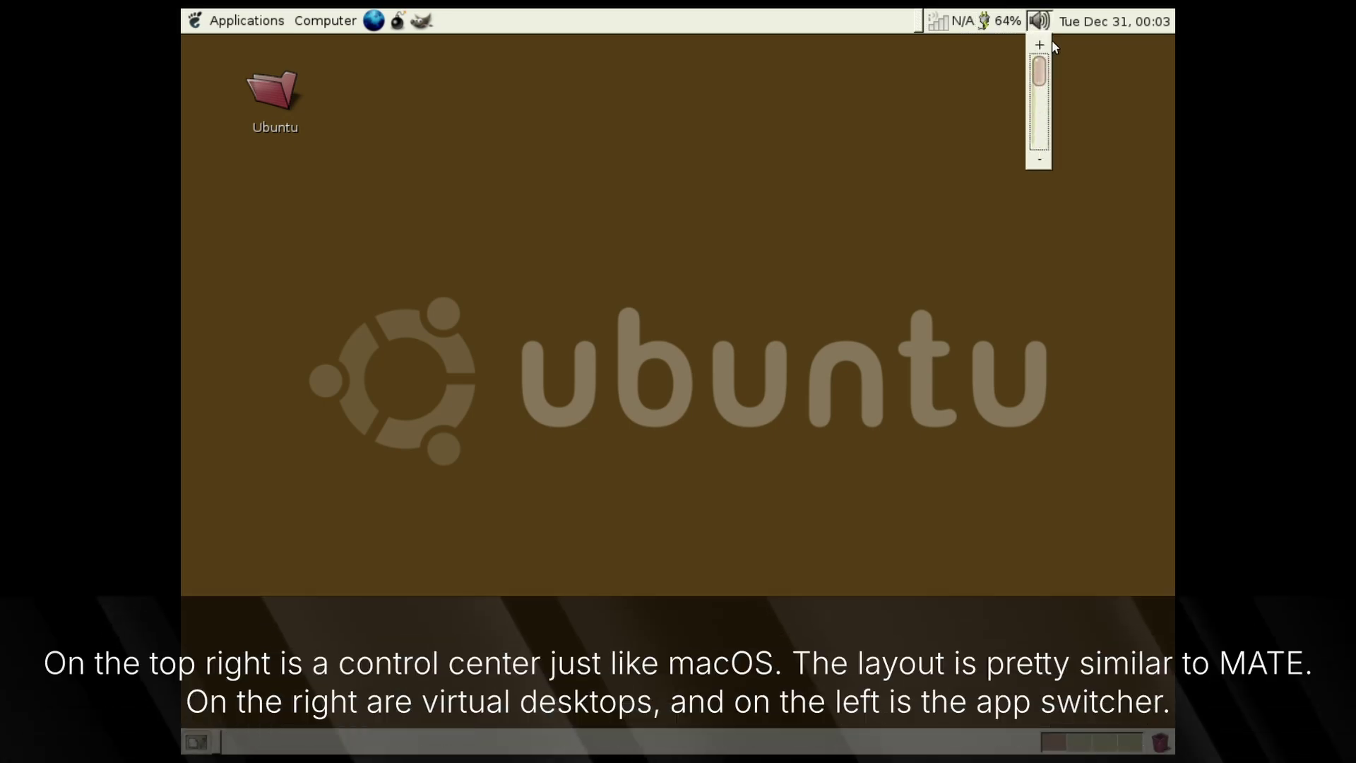
{"action": "left_click", "coordinate": [1086, 25]}
{"action": "left_click", "coordinate": [1086, 25]}
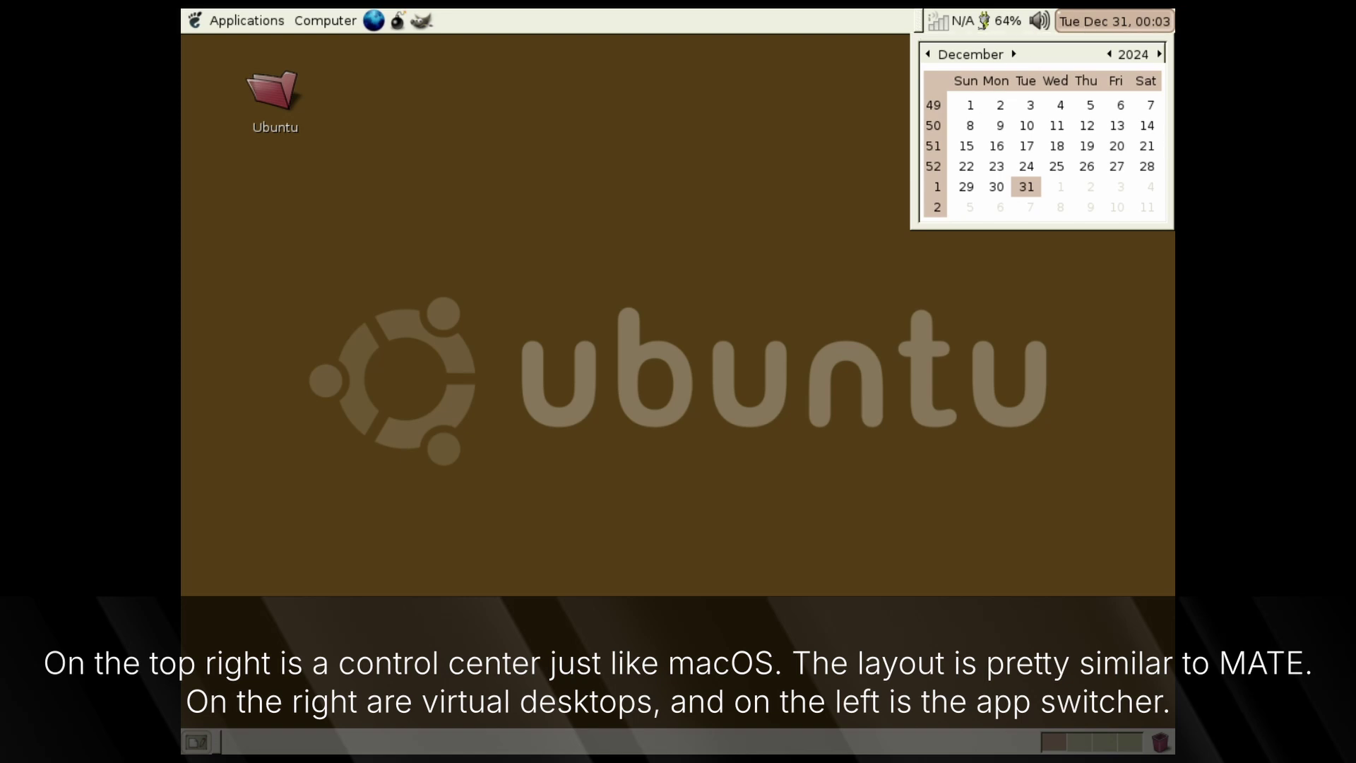
{"action": "left_click", "coordinate": [732, 168]}
Draw selection boxes on the desktop, view its context menu, then choose Applications > Run Application
{"action": "left_click_drag", "start_coordinate": [480, 225], "coordinate": [972, 403]}
{"action": "left_click_drag", "start_coordinate": [960, 402], "coordinate": [638, 316]}
{"action": "right_click", "coordinate": [522, 300]}
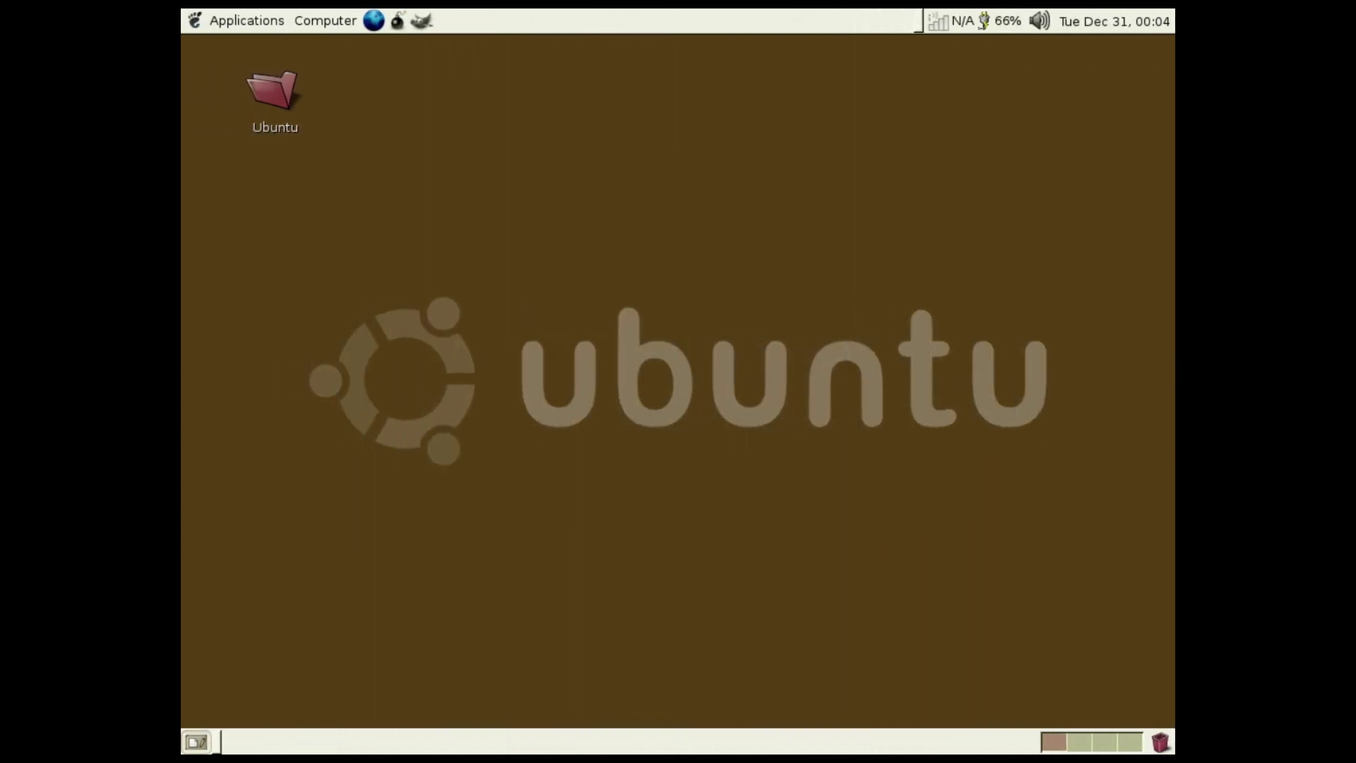
{"action": "left_click", "coordinate": [192, 17]}
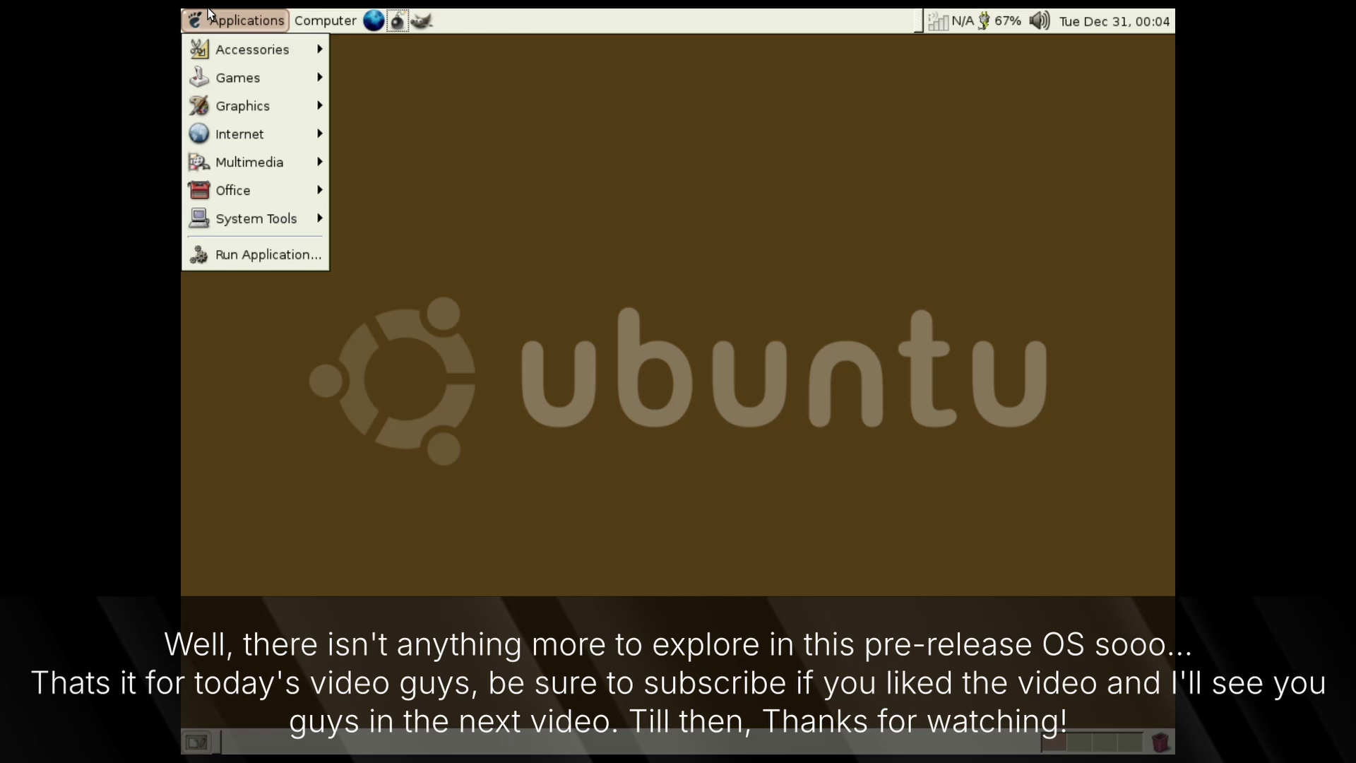
{"action": "left_click", "coordinate": [275, 256]}
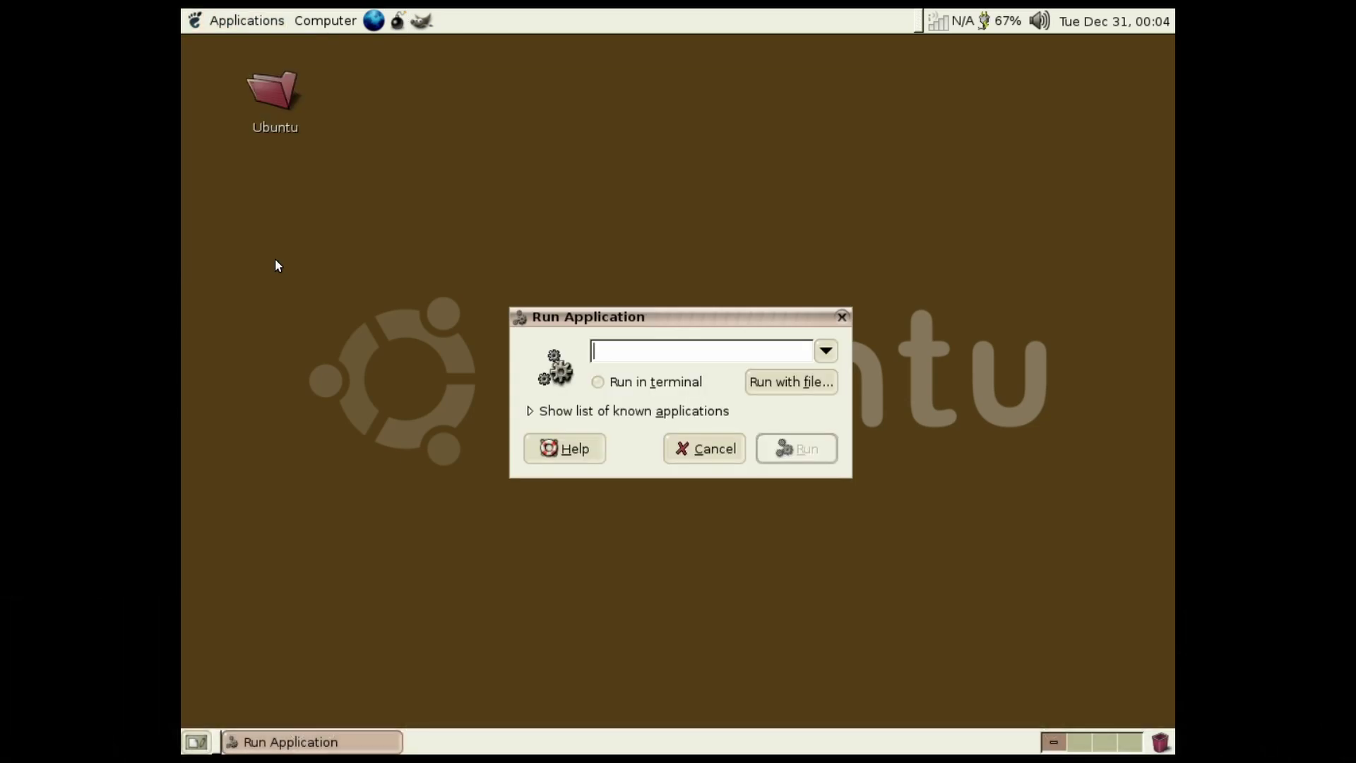